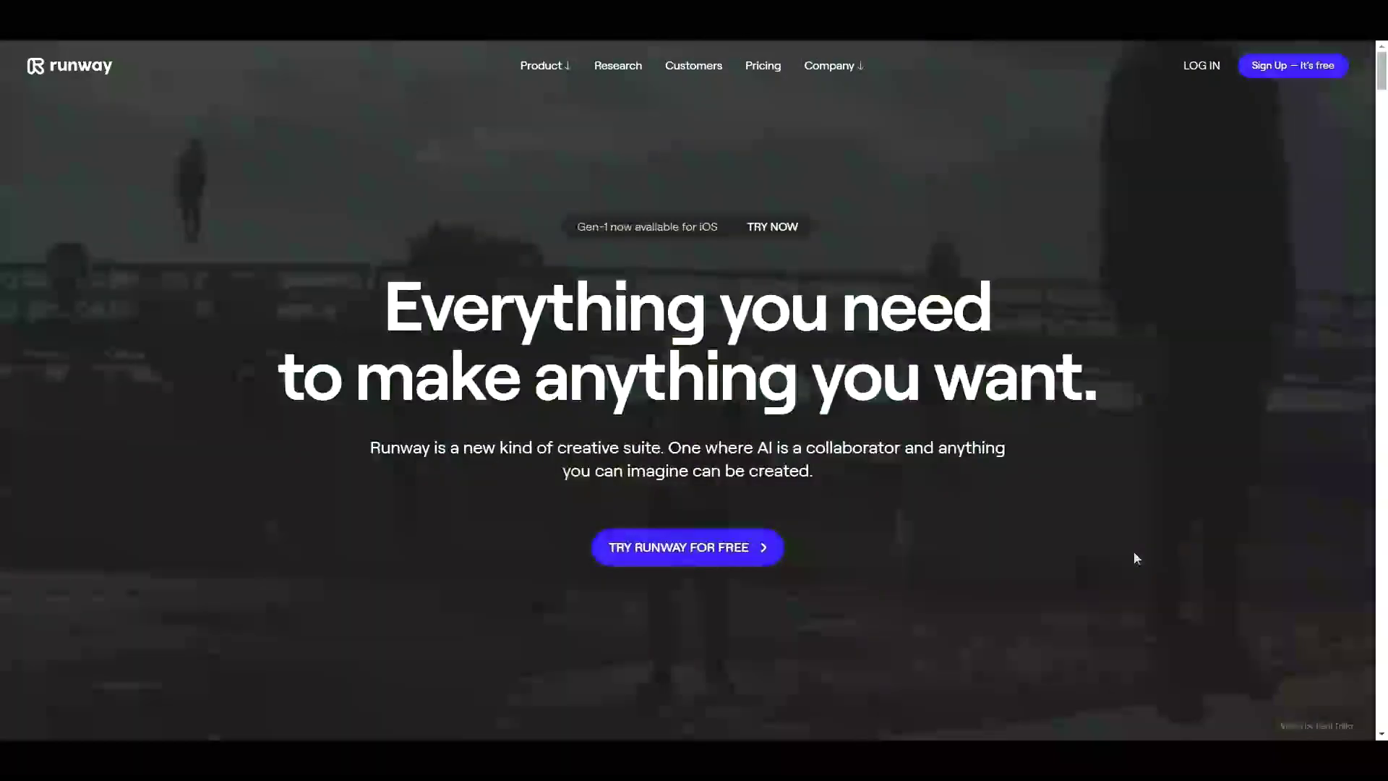
Browse the landing page's Generate Images, Infinitely Expand, Reimagine and Train Custom Models sections
{"action": "scroll", "coordinate": [1135, 553], "scroll_direction": "down", "scroll_amount": 15}
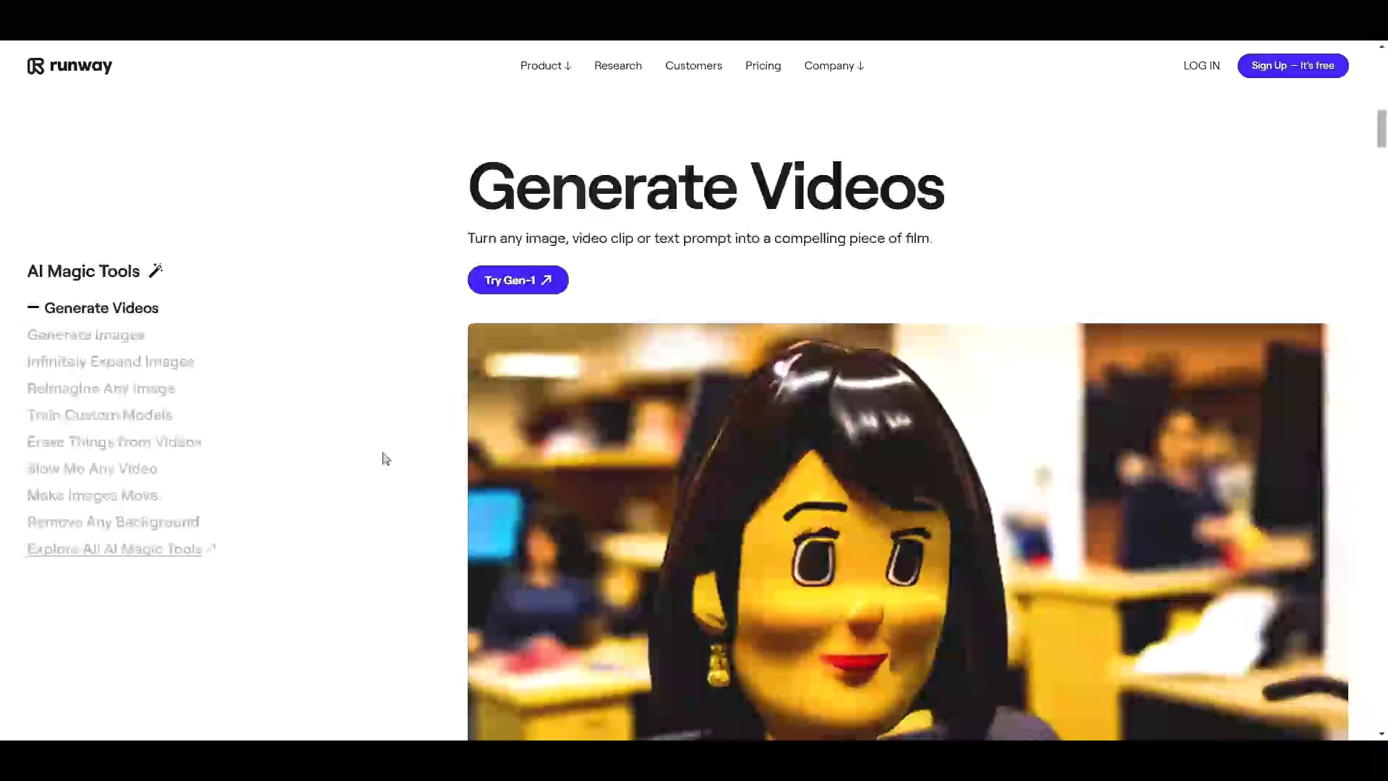
{"action": "scroll", "coordinate": [340, 453], "scroll_direction": "down", "scroll_amount": 1}
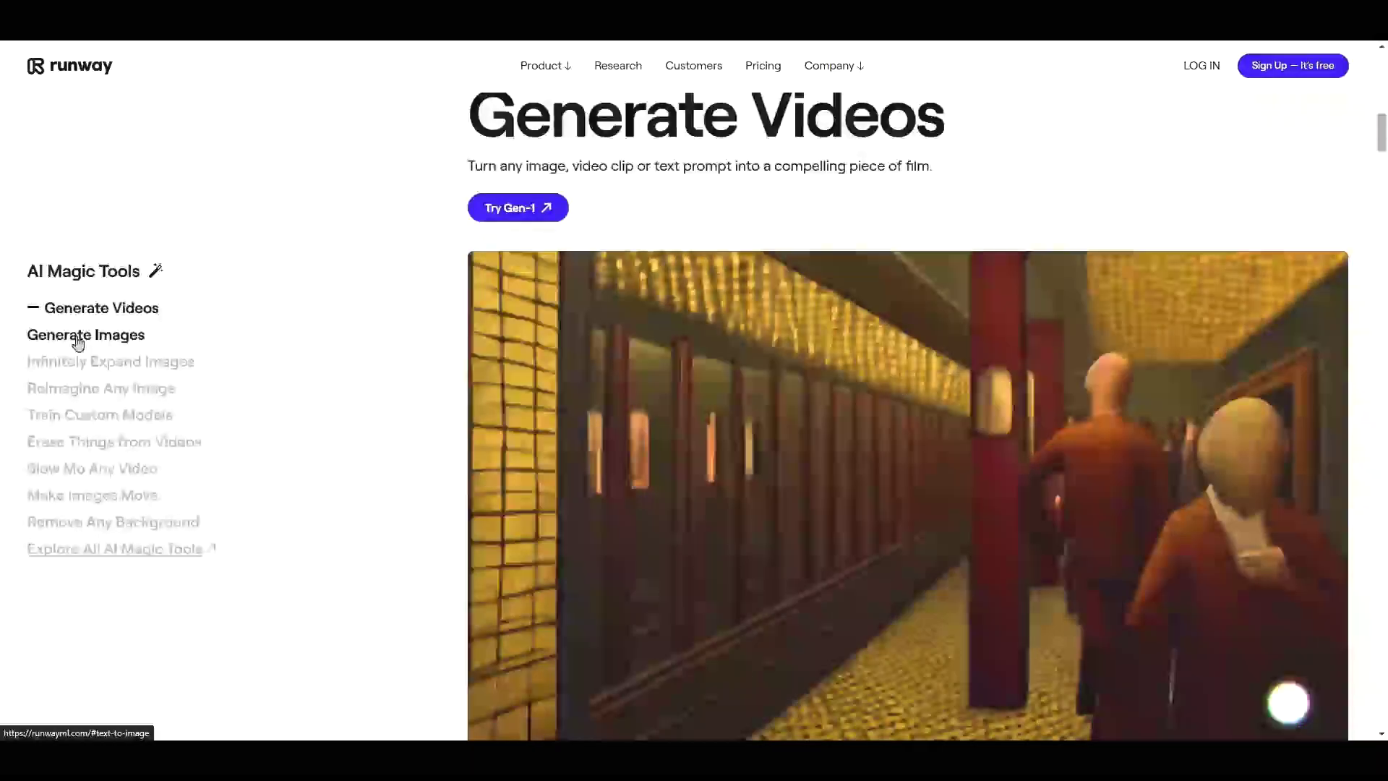
{"action": "left_click", "coordinate": [80, 336]}
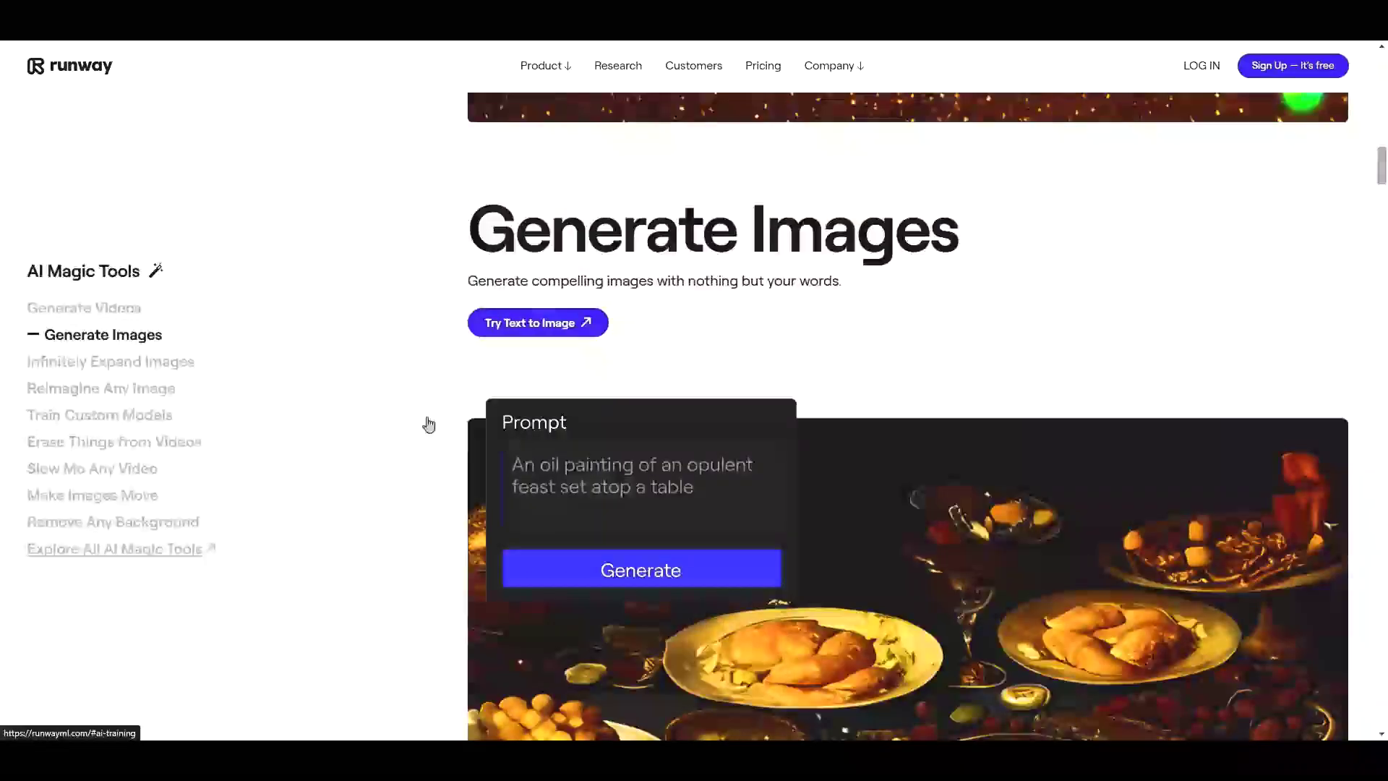
{"action": "left_click", "coordinate": [154, 362]}
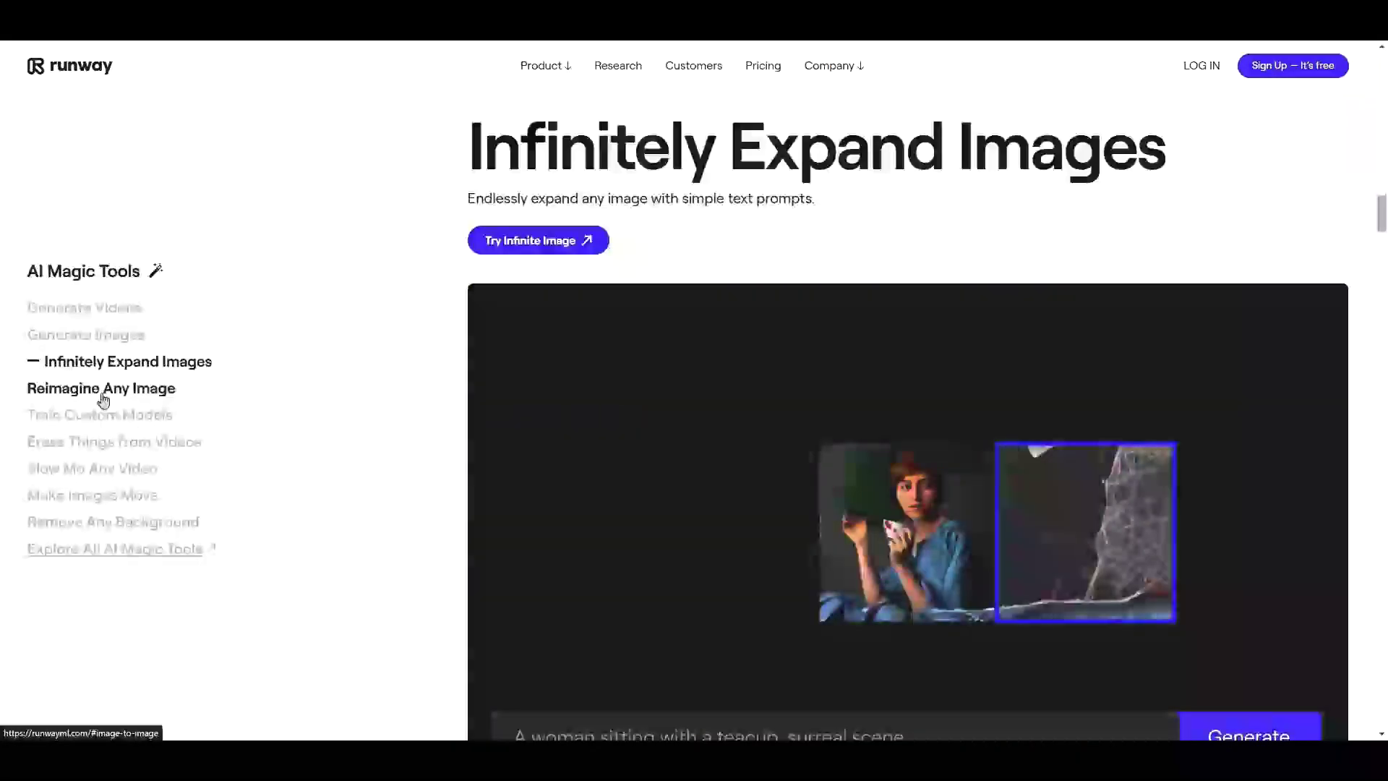
{"action": "left_click", "coordinate": [101, 390]}
{"action": "scroll", "coordinate": [343, 397], "scroll_direction": "down", "scroll_amount": 3}
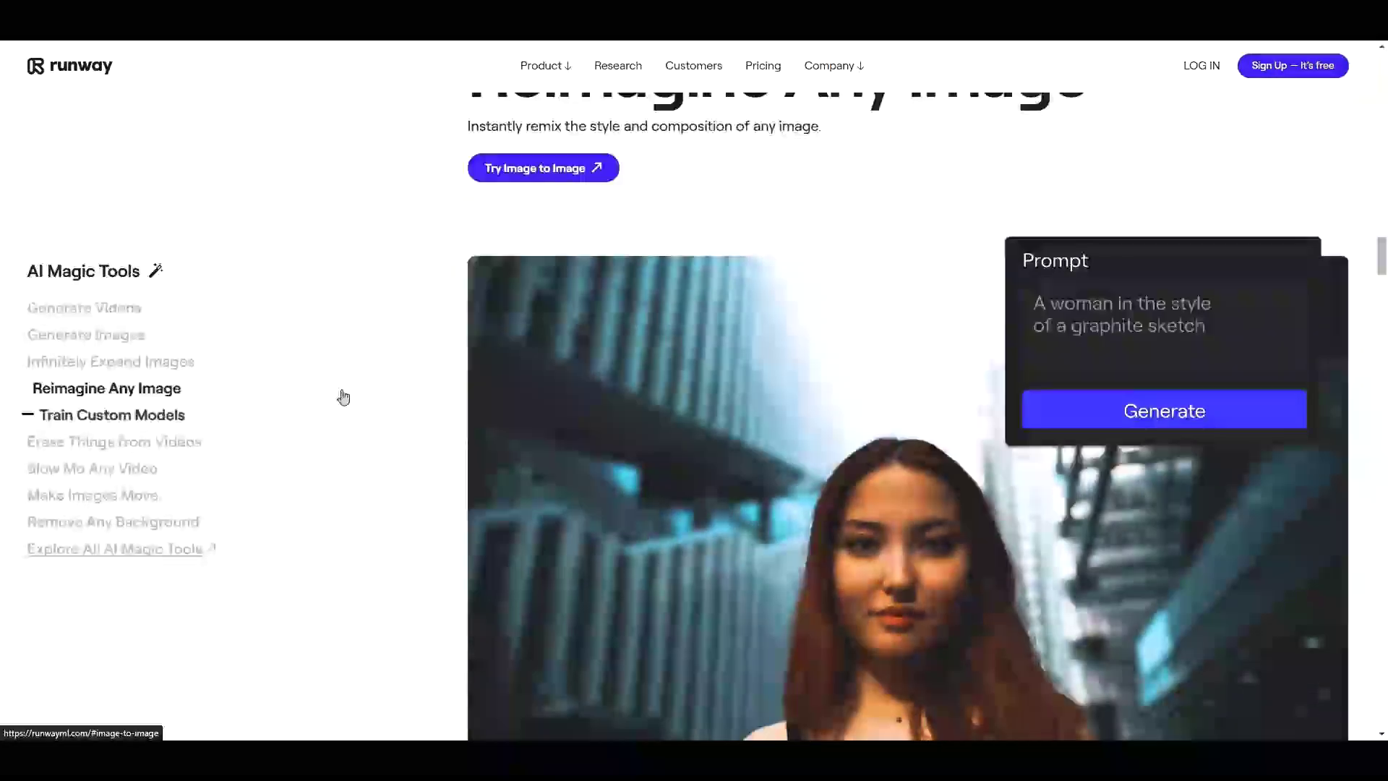
{"action": "scroll", "coordinate": [343, 397], "scroll_direction": "up", "scroll_amount": 1}
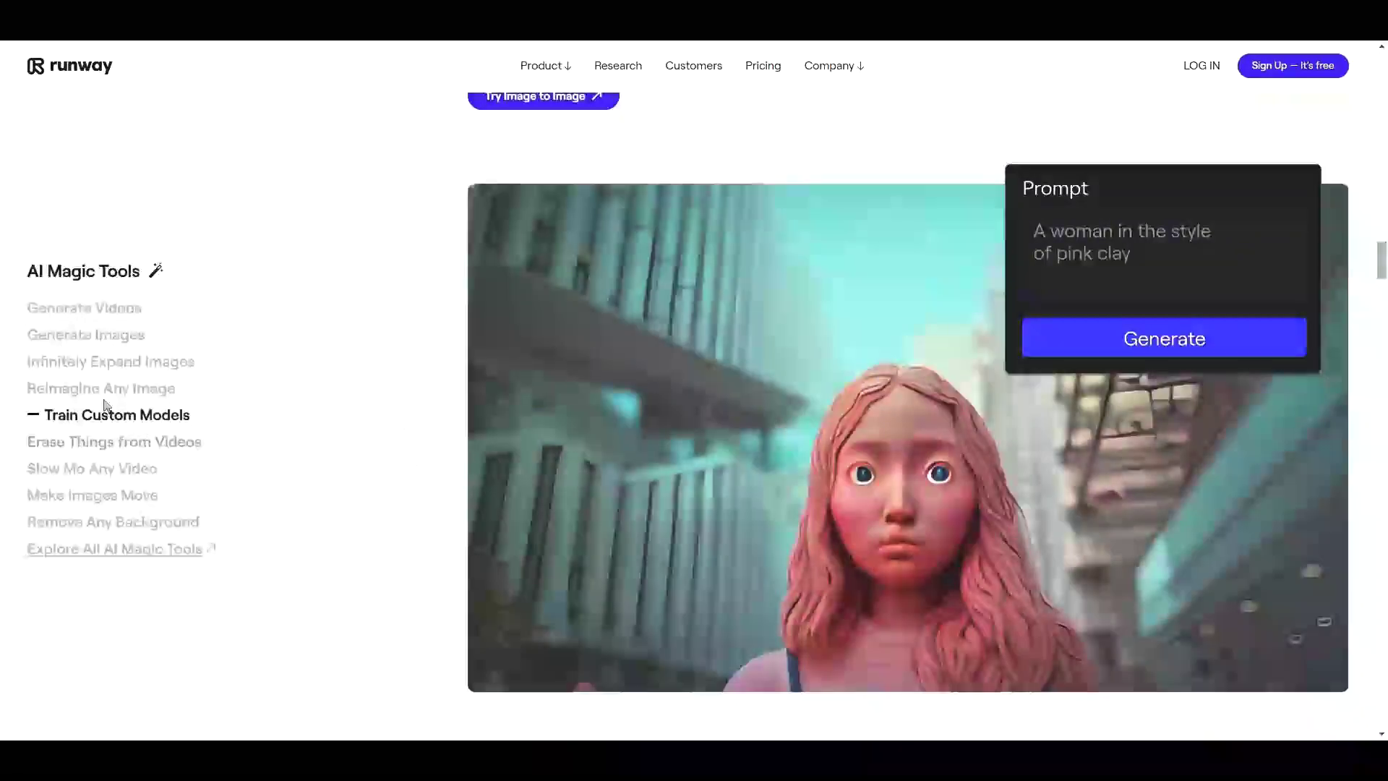
{"action": "left_click", "coordinate": [105, 415]}
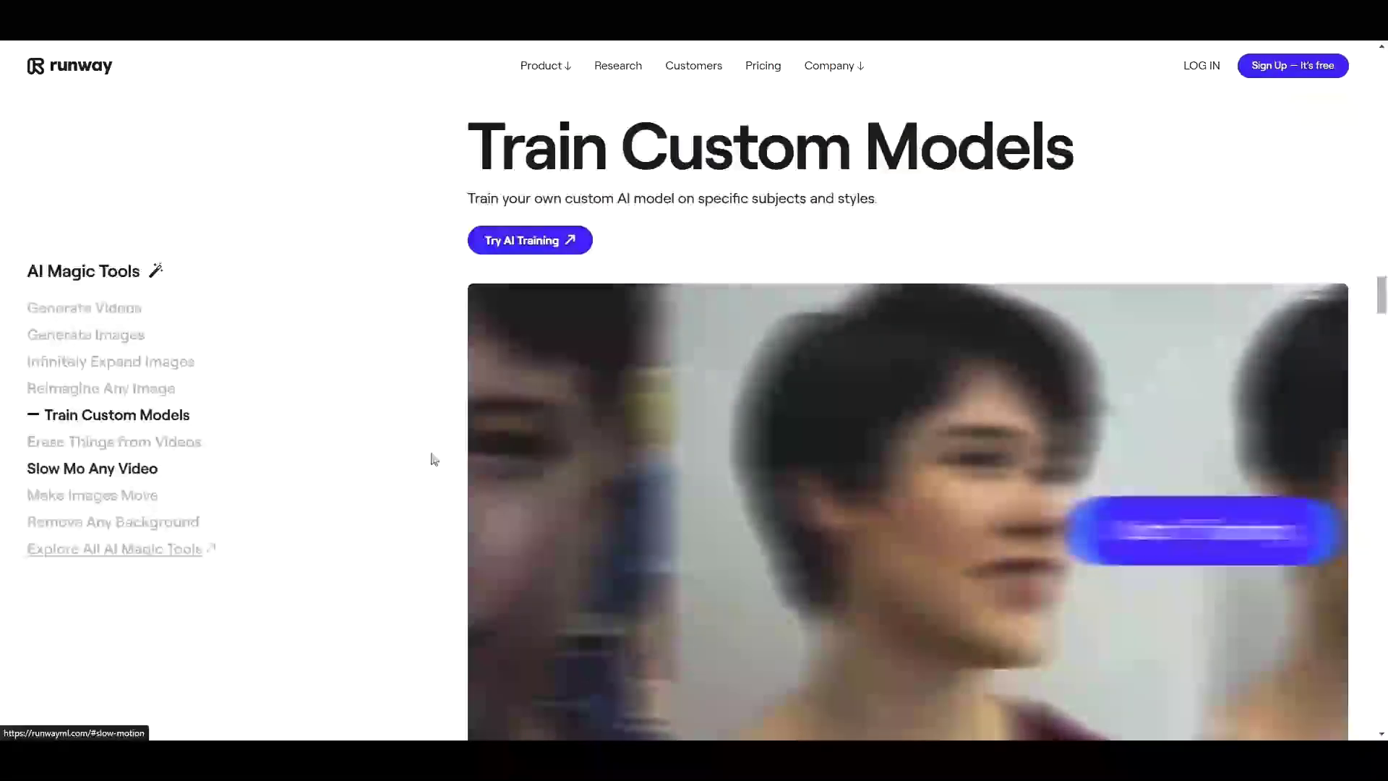
{"action": "scroll", "coordinate": [229, 465], "scroll_direction": "down", "scroll_amount": 1}
Browse the Erase Things from Videos, Make Images Move and Remove Any Background sections, then return to the top
{"action": "left_click", "coordinate": [123, 448]}
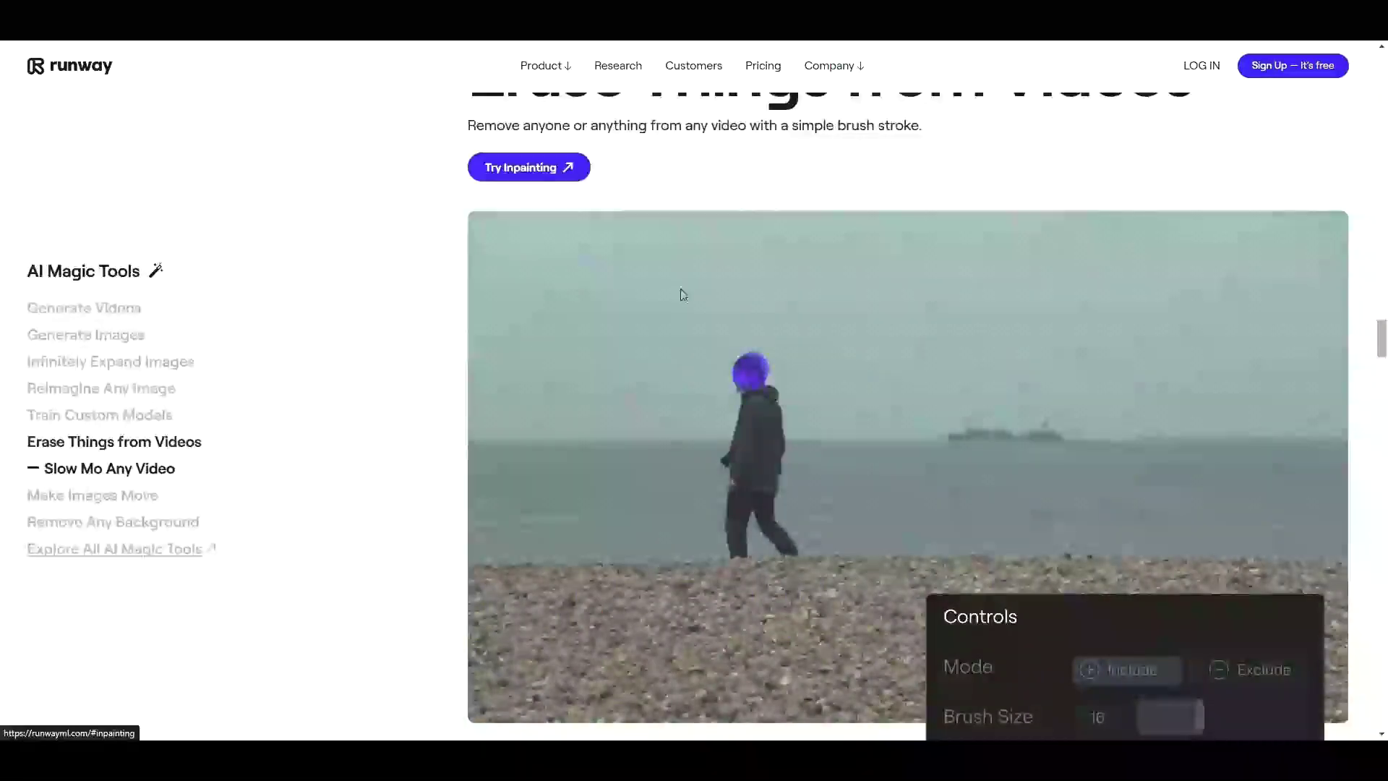
{"action": "left_click", "coordinate": [120, 490]}
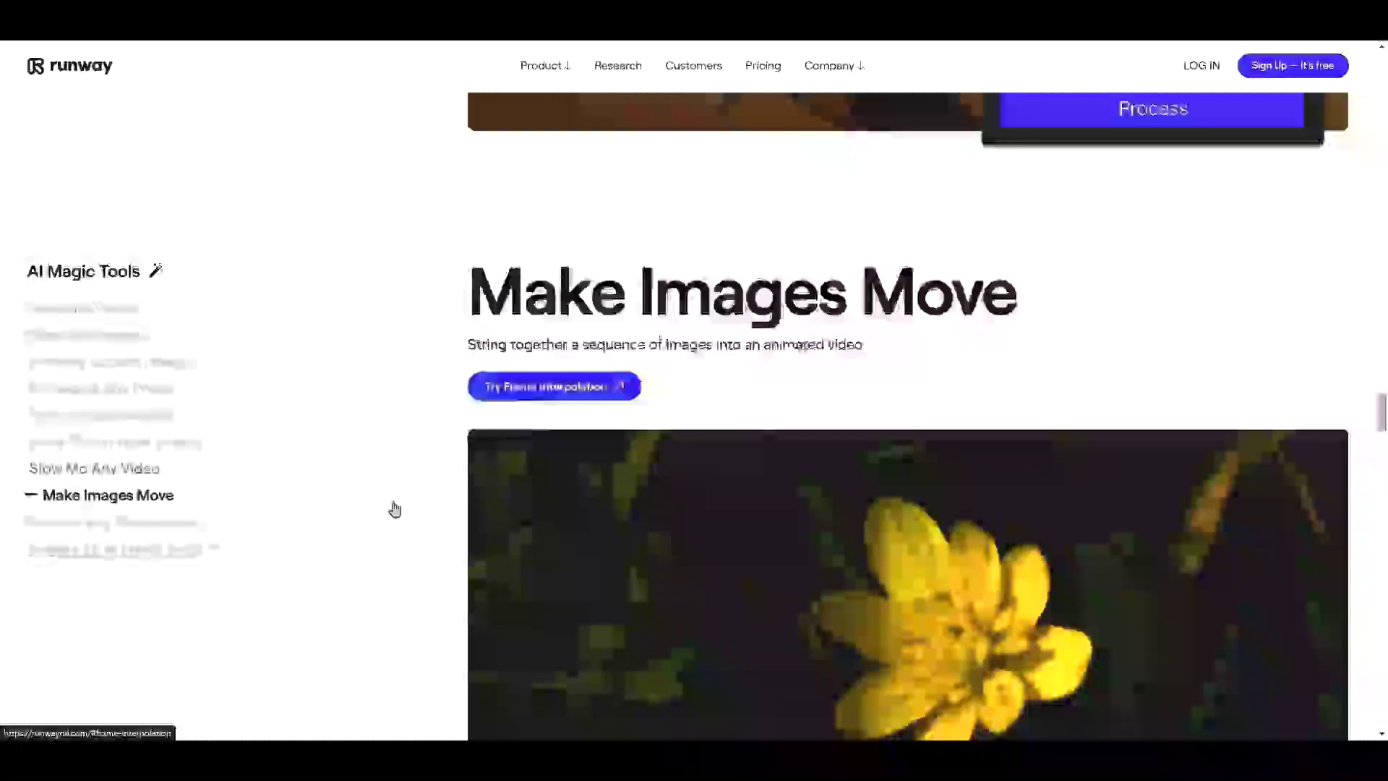
{"action": "scroll", "coordinate": [357, 450], "scroll_direction": "down", "scroll_amount": 1}
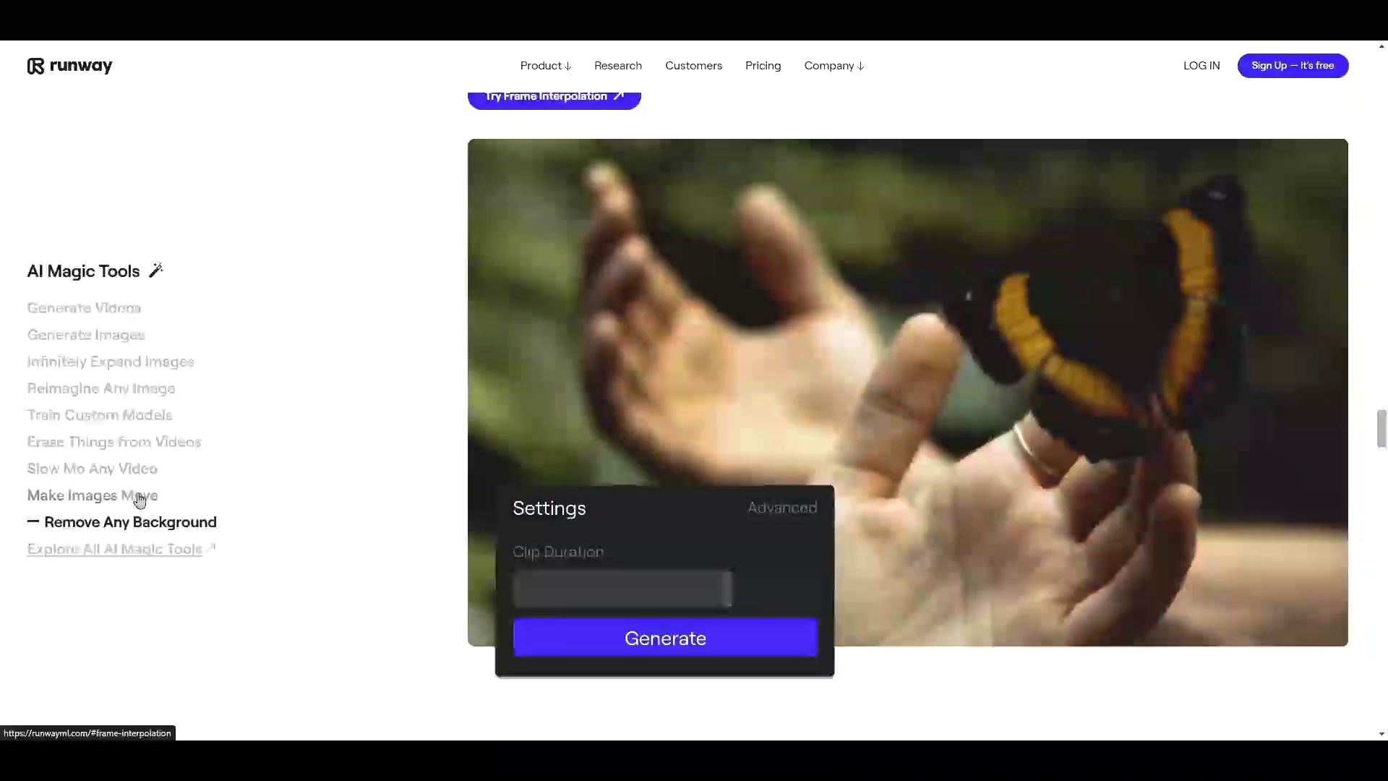
{"action": "left_click", "coordinate": [133, 525]}
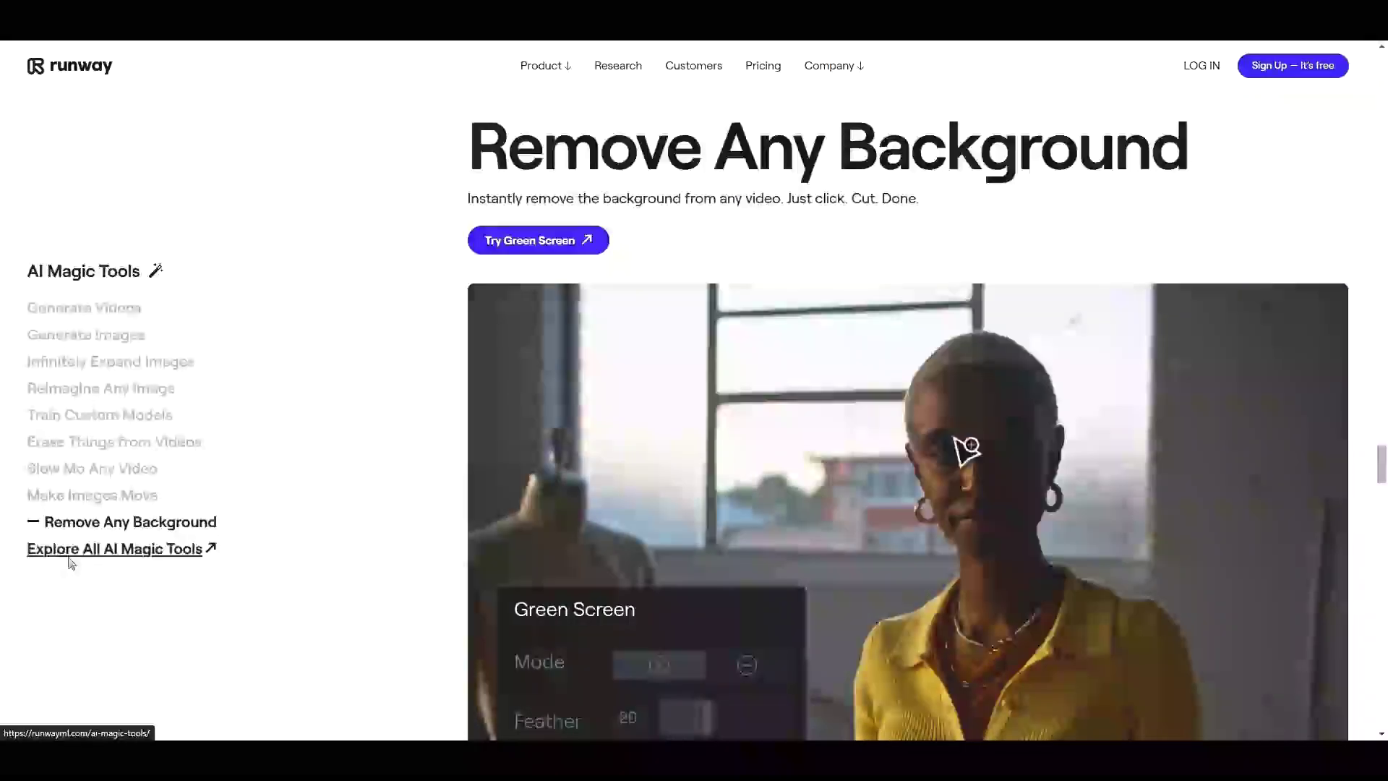
{"action": "scroll", "coordinate": [293, 576], "scroll_direction": "down", "scroll_amount": 3}
{"action": "scroll", "coordinate": [295, 572], "scroll_direction": "up", "scroll_amount": 20}
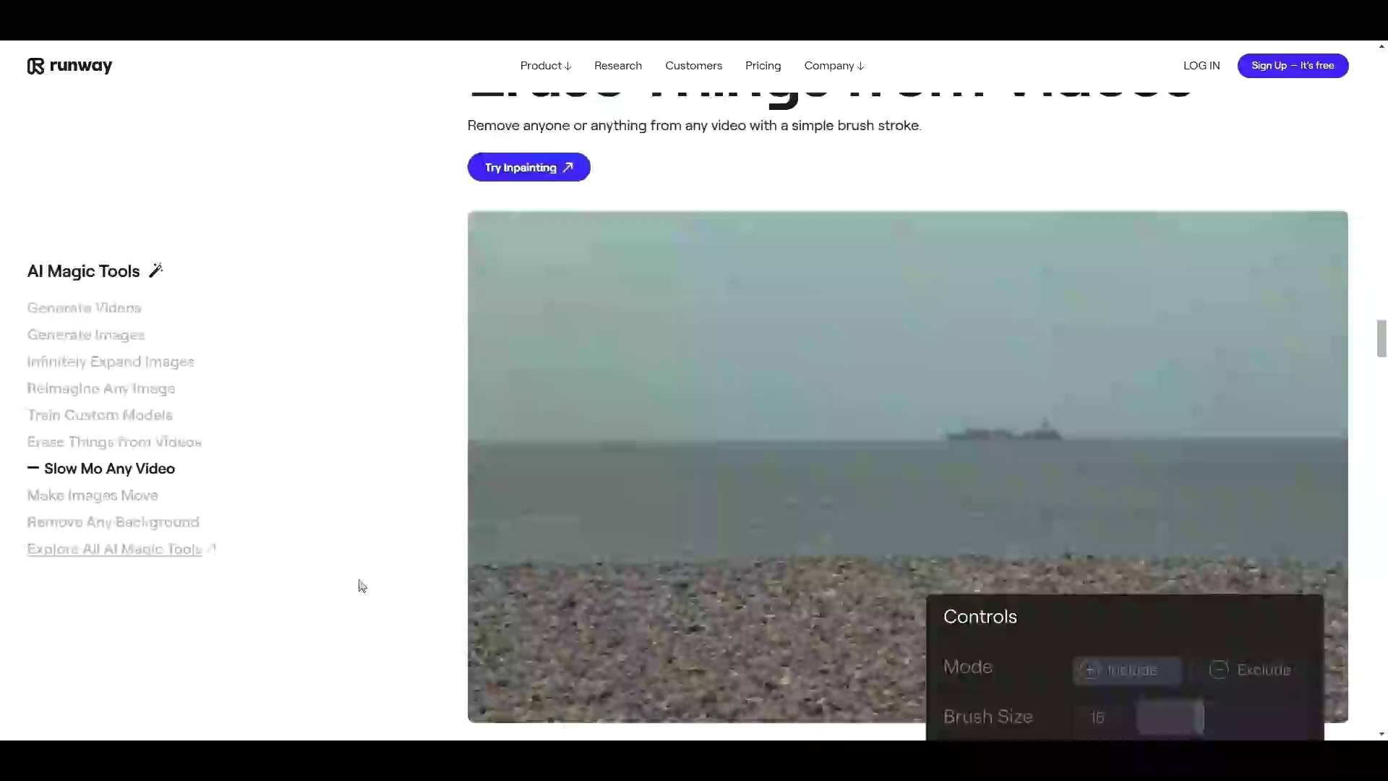
{"action": "scroll", "coordinate": [383, 580], "scroll_direction": "up", "scroll_amount": 5}
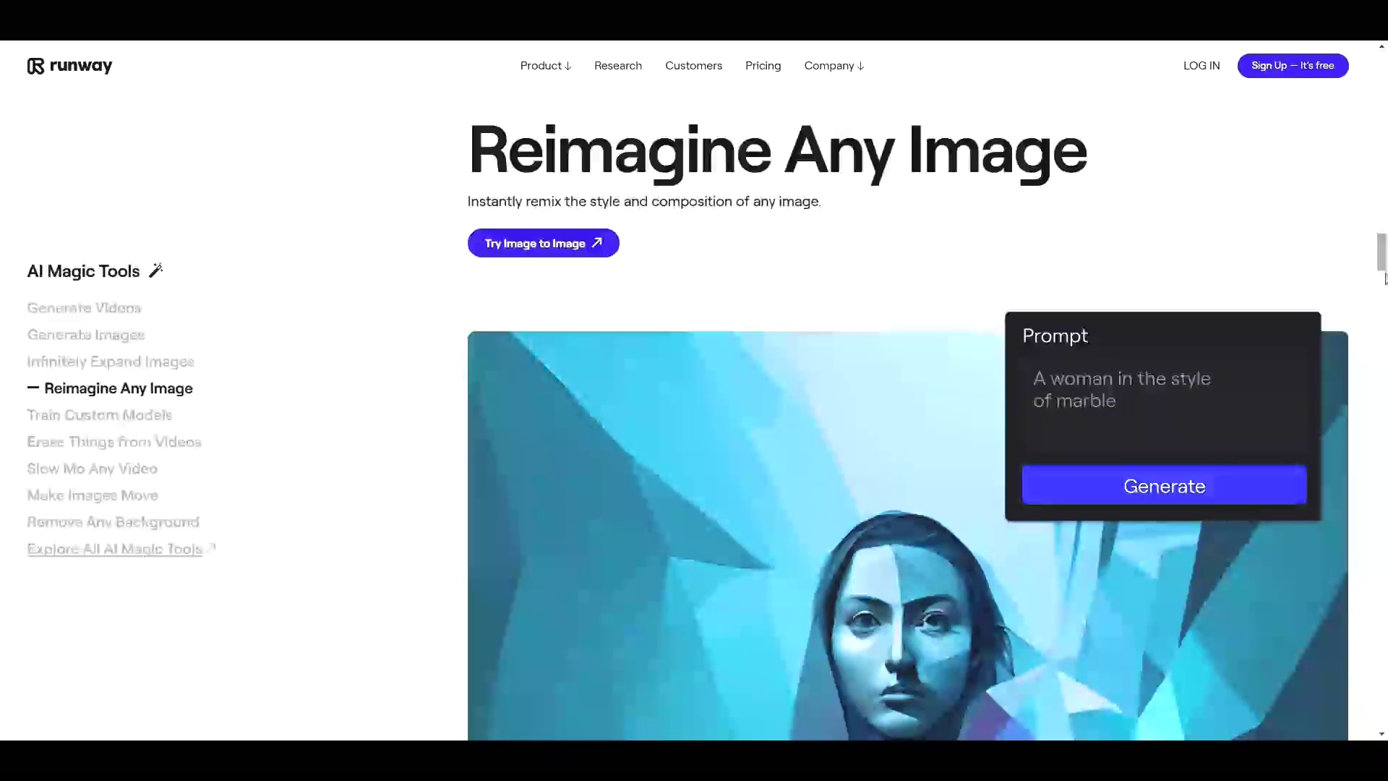
{"action": "left_click_drag", "start_coordinate": [1385, 278], "coordinate": [1360, 66]}
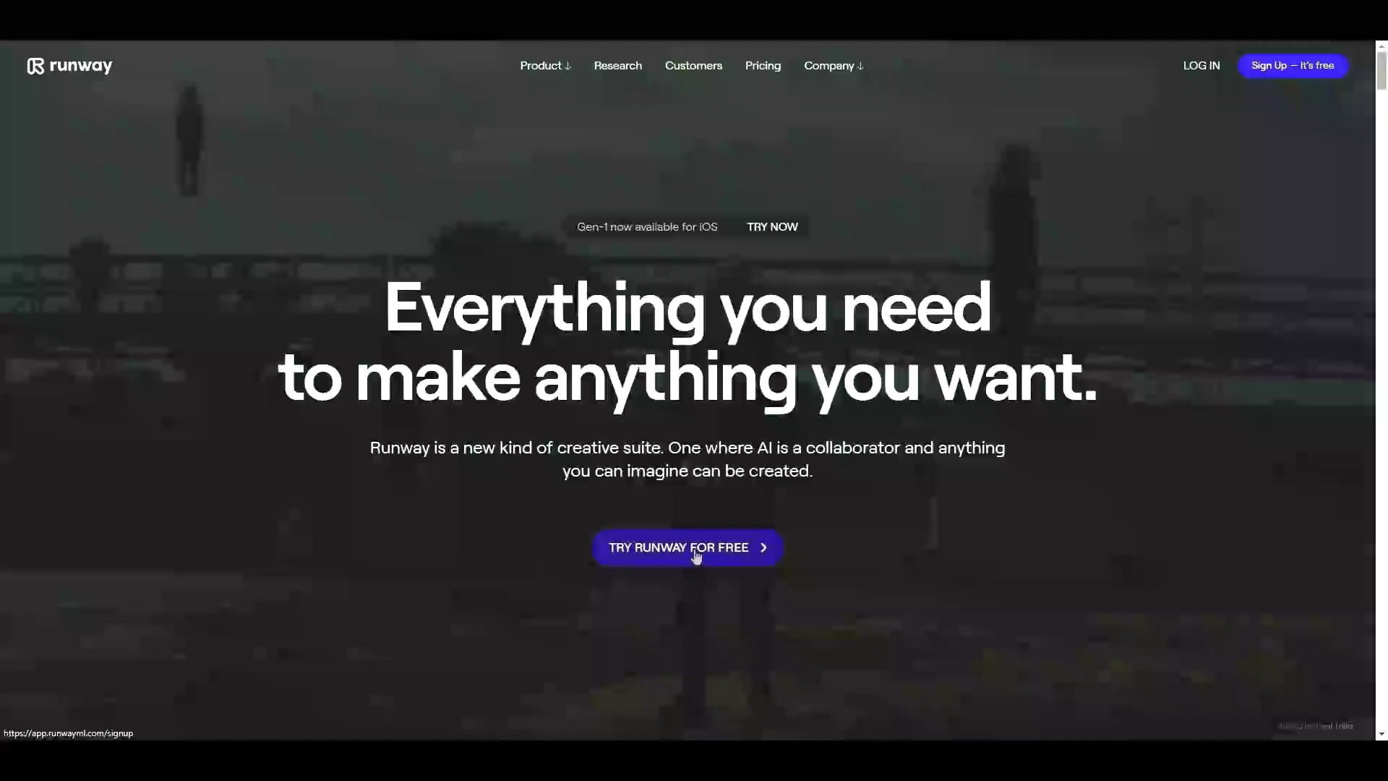
Sign up for a free account with Google, continuing past the email to the password step
{"action": "left_click", "coordinate": [695, 555]}
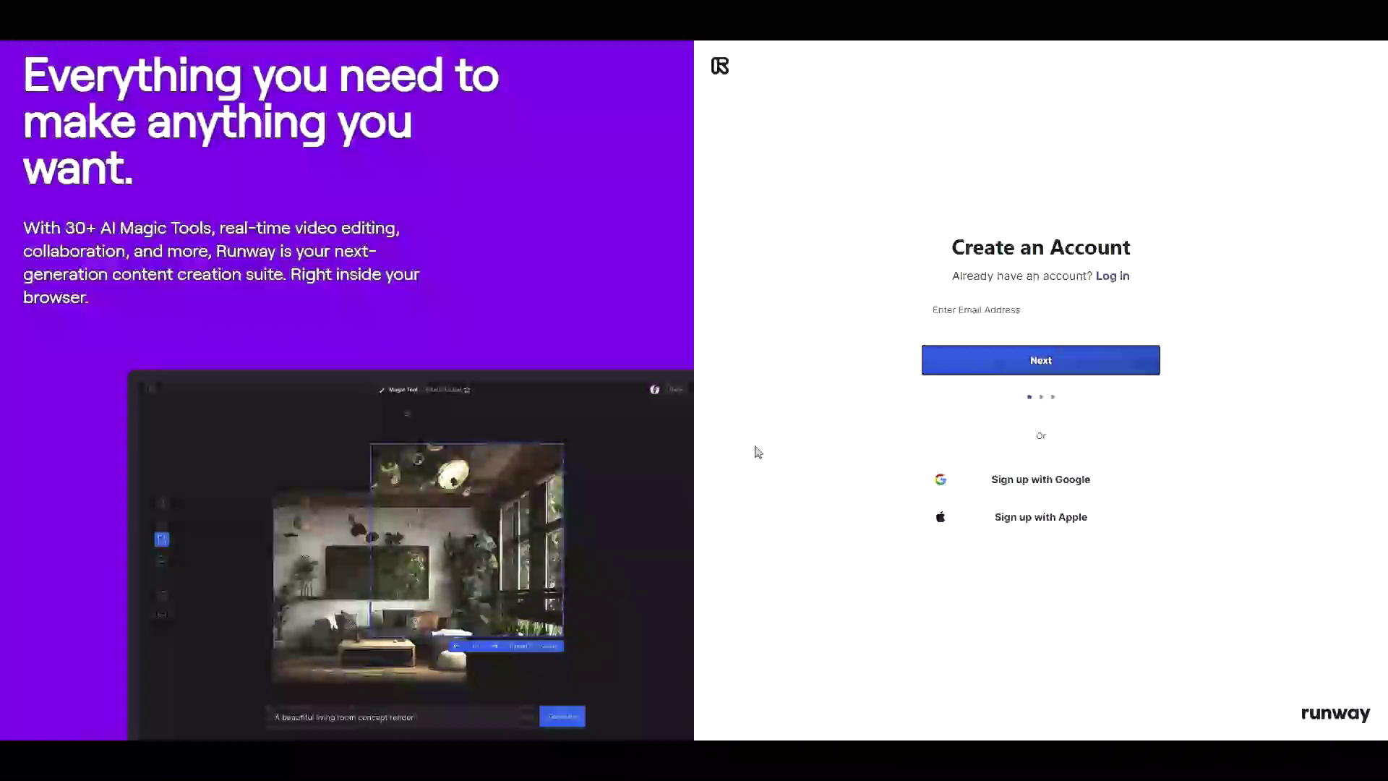
{"action": "left_click", "coordinate": [1095, 485]}
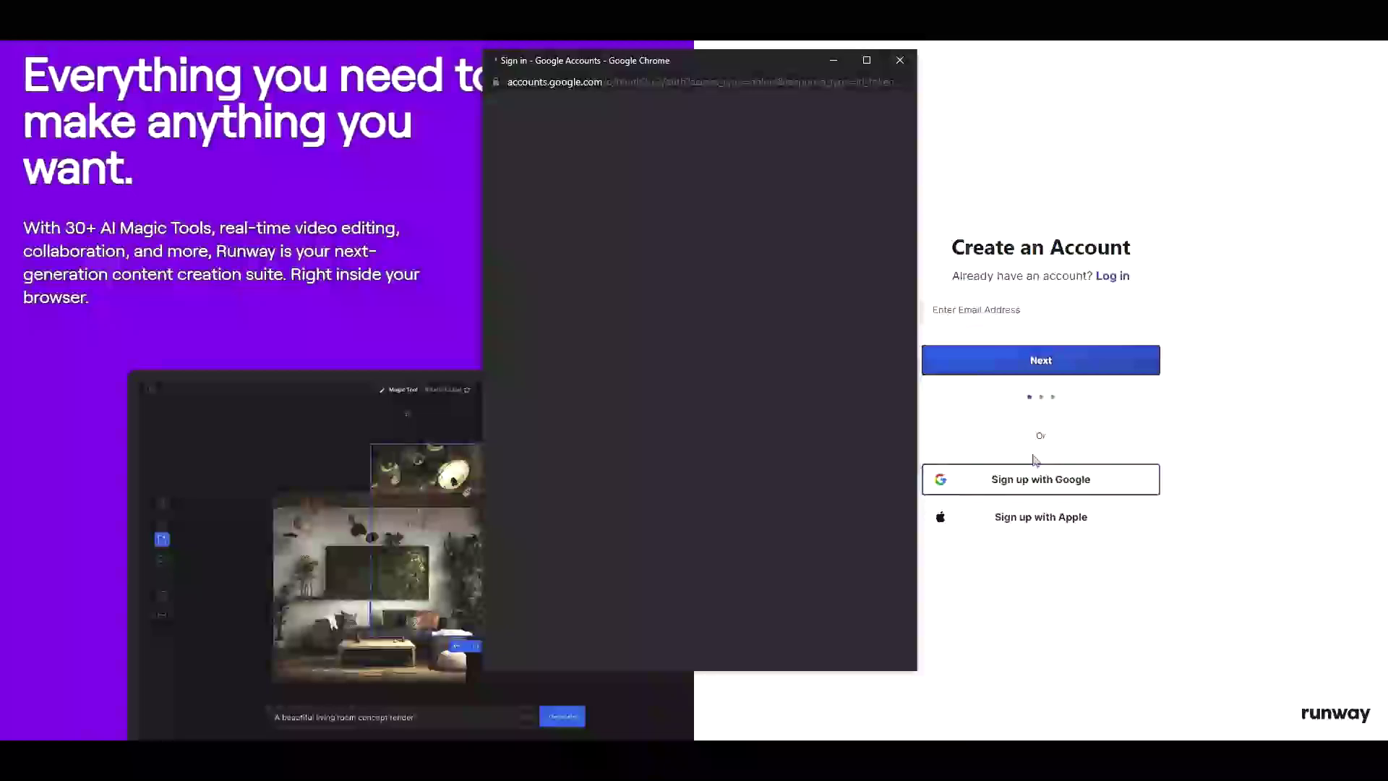
{"action": "left_click", "coordinate": [607, 311]}
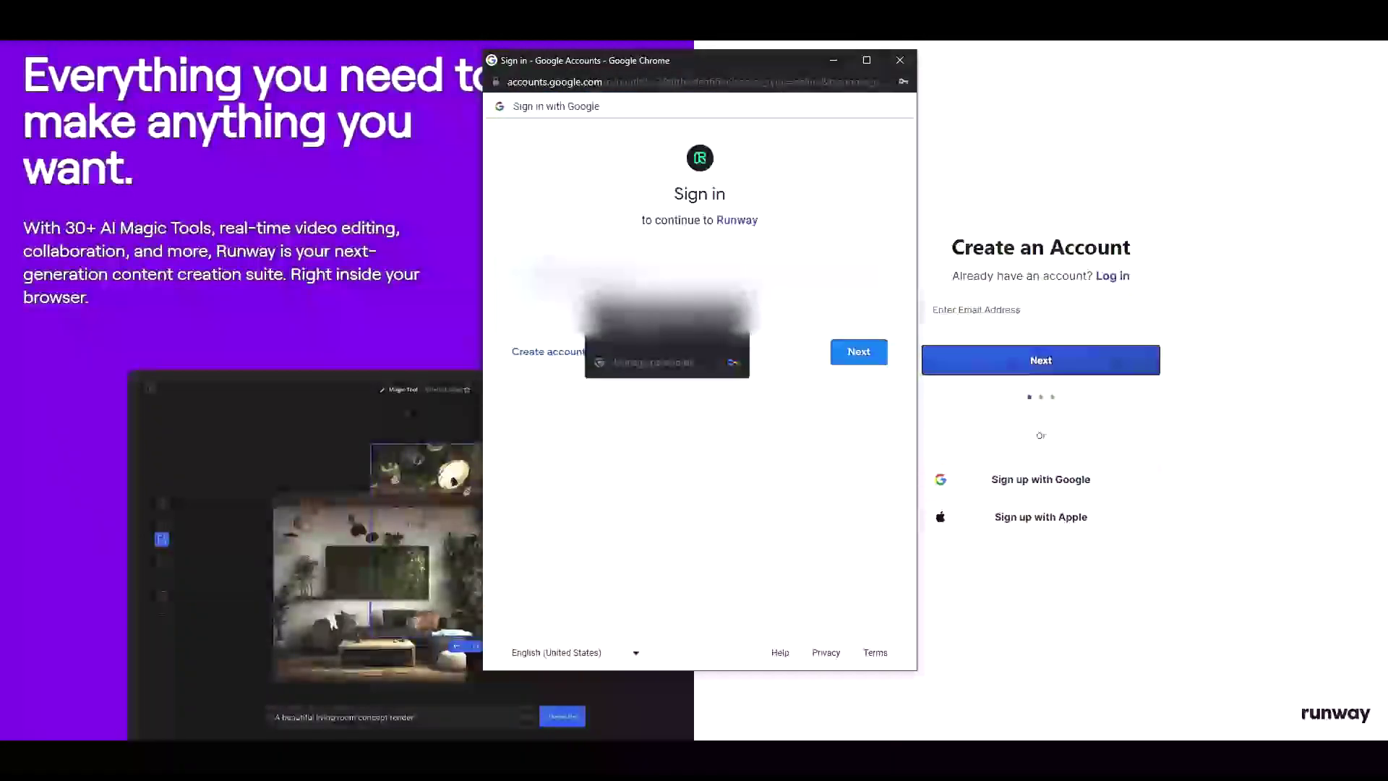
{"action": "left_click", "coordinate": [777, 425]}
{"action": "left_click", "coordinate": [860, 353]}
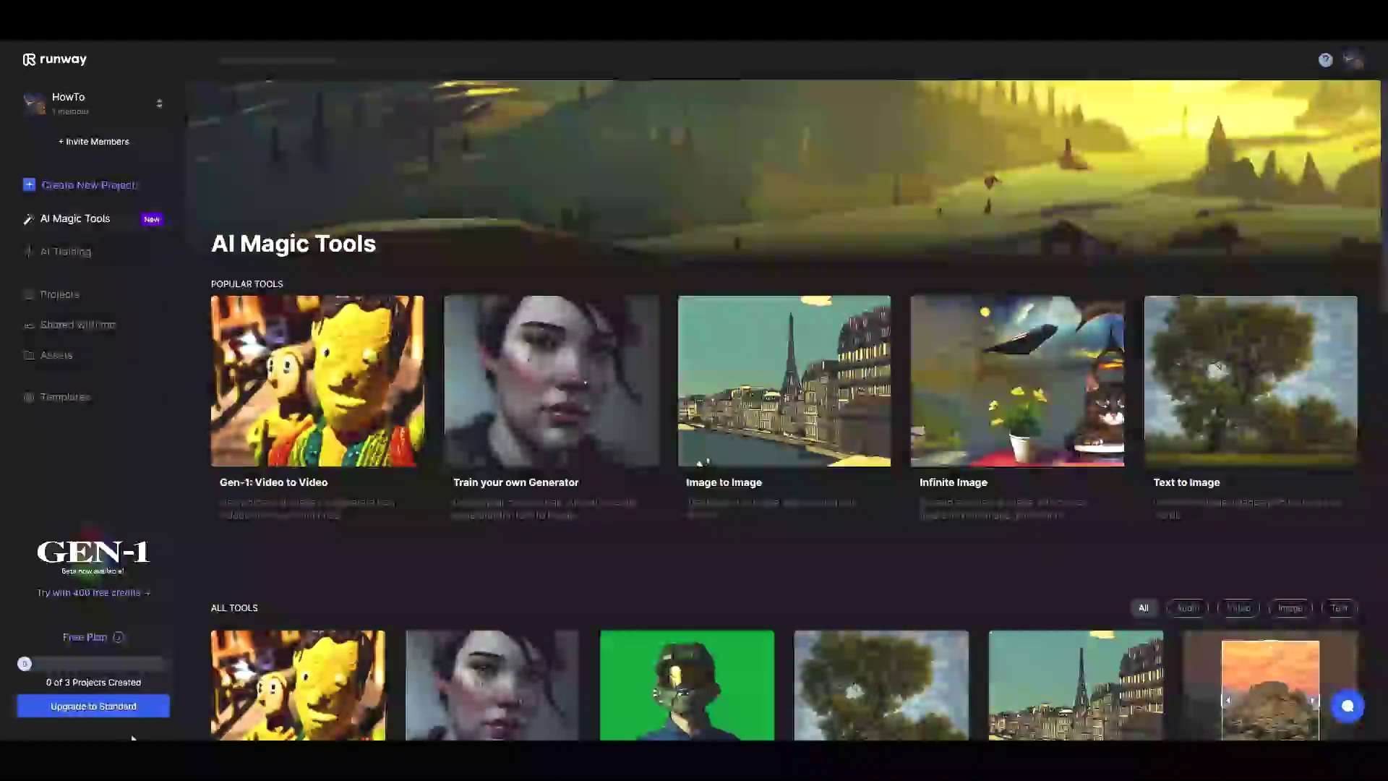
Use Upgrade to Standard in the sidebar to show the workspace plans
{"action": "left_click", "coordinate": [96, 712]}
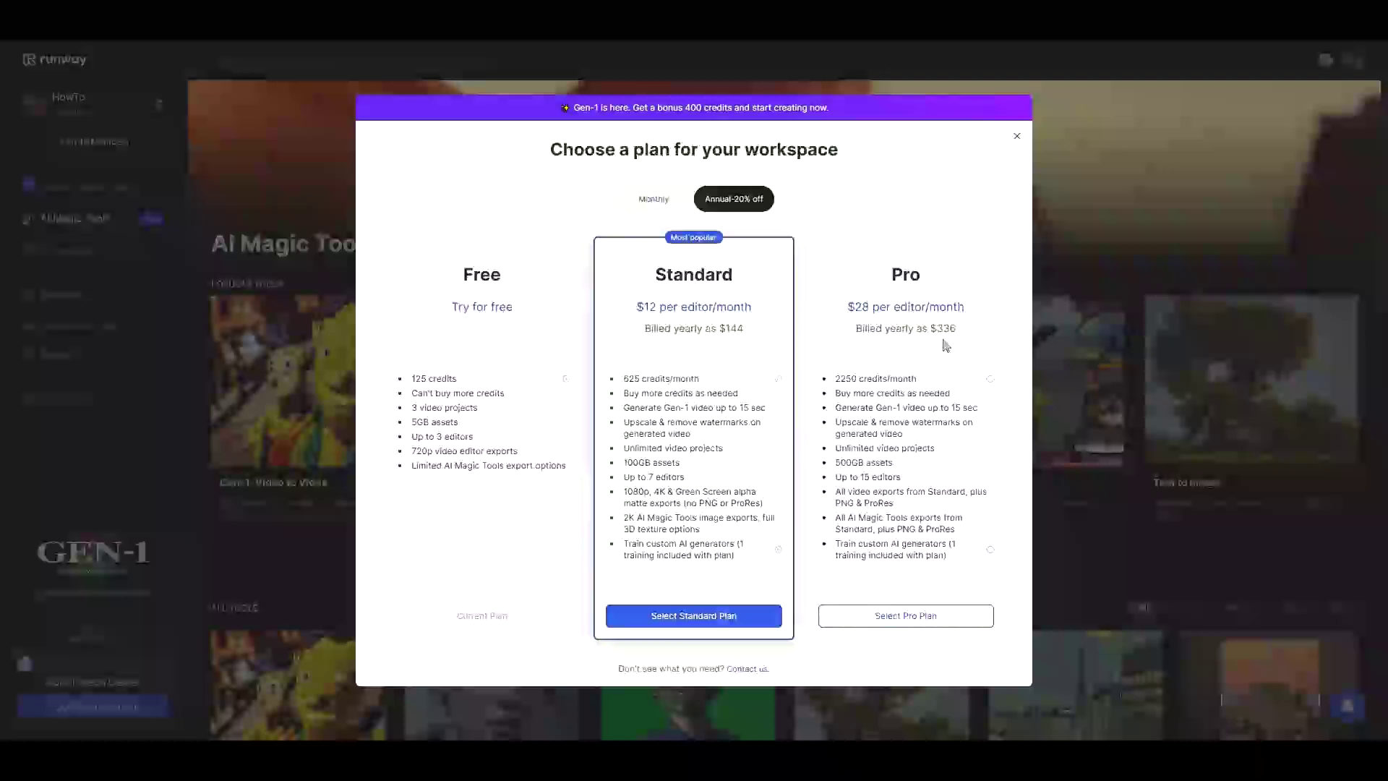
Close the Free/Standard/Pro plan comparison dialog
{"action": "left_click", "coordinate": [1017, 138]}
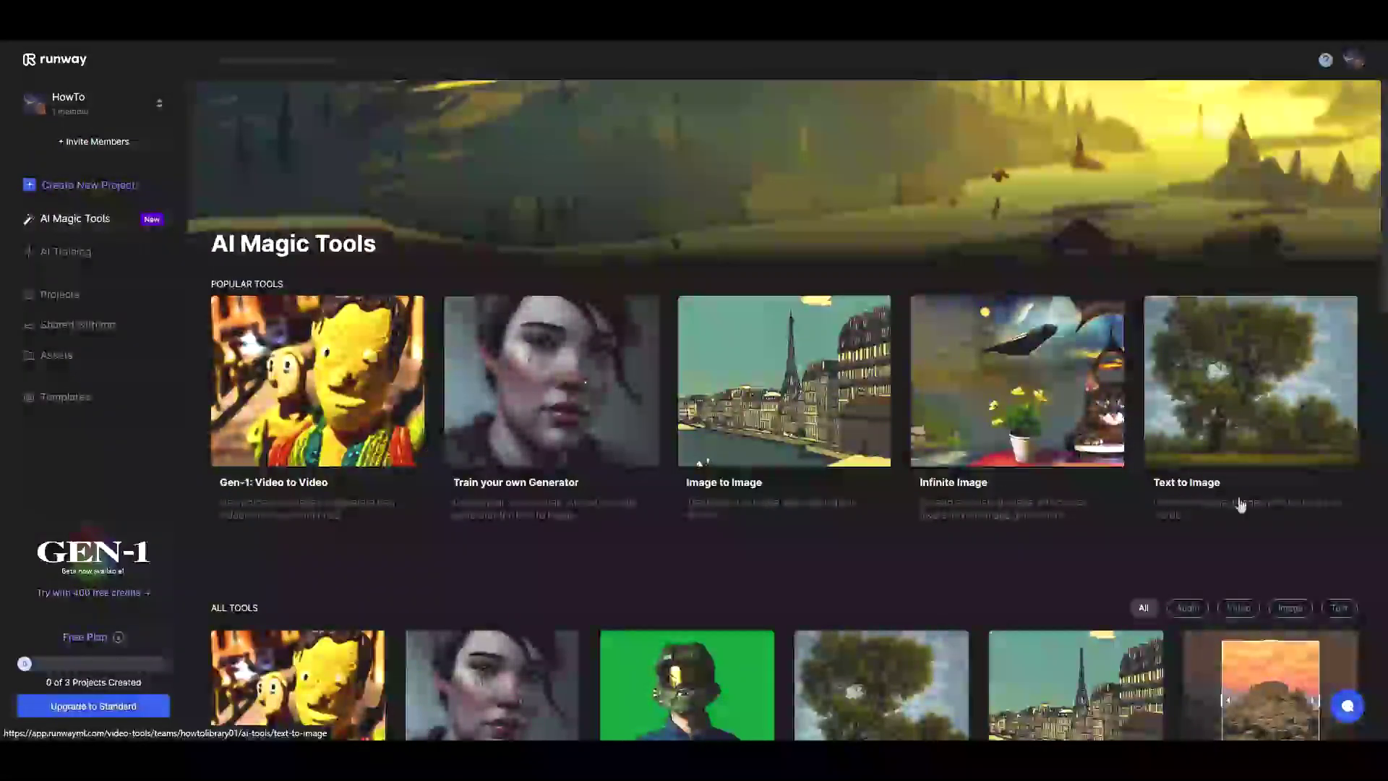
{"action": "scroll", "coordinate": [1234, 494], "scroll_direction": "down", "scroll_amount": 3}
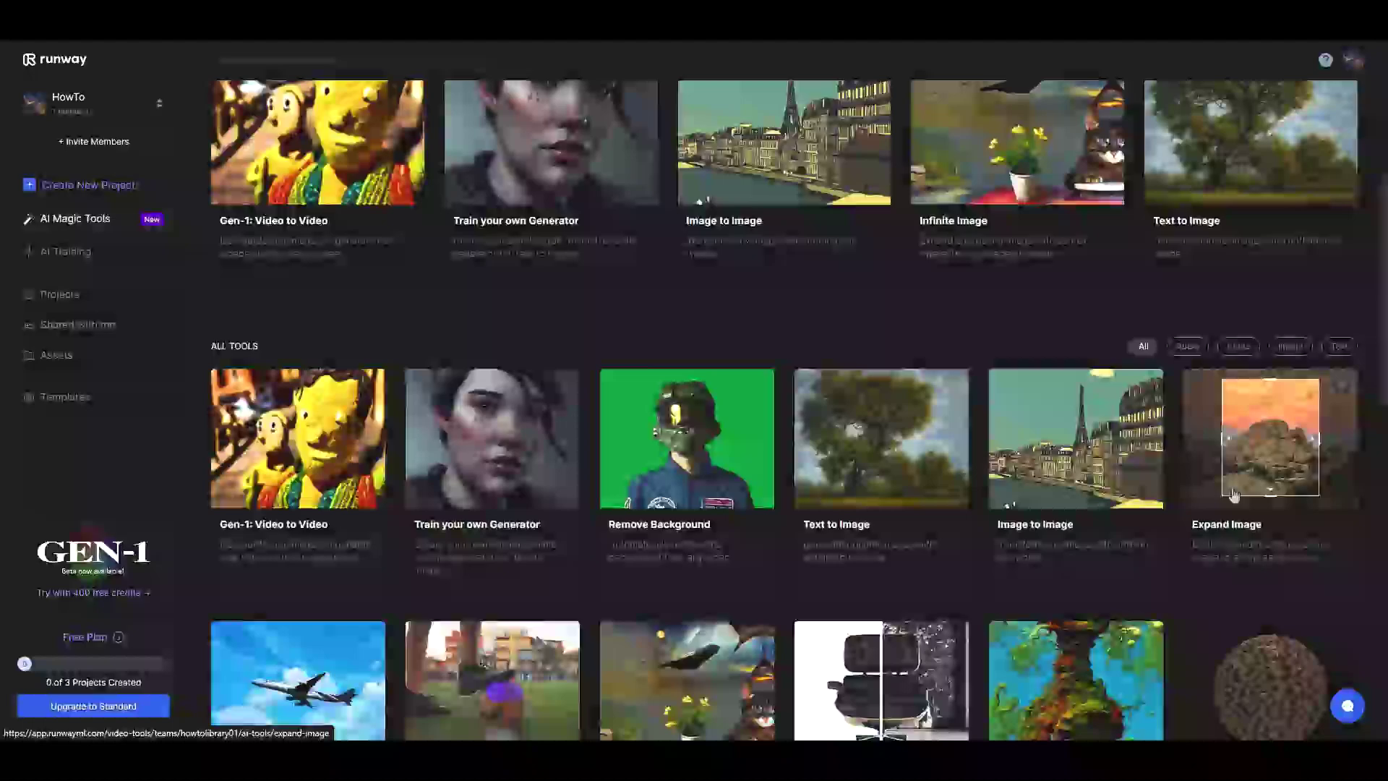
{"action": "scroll", "coordinate": [1234, 494], "scroll_direction": "down", "scroll_amount": 1}
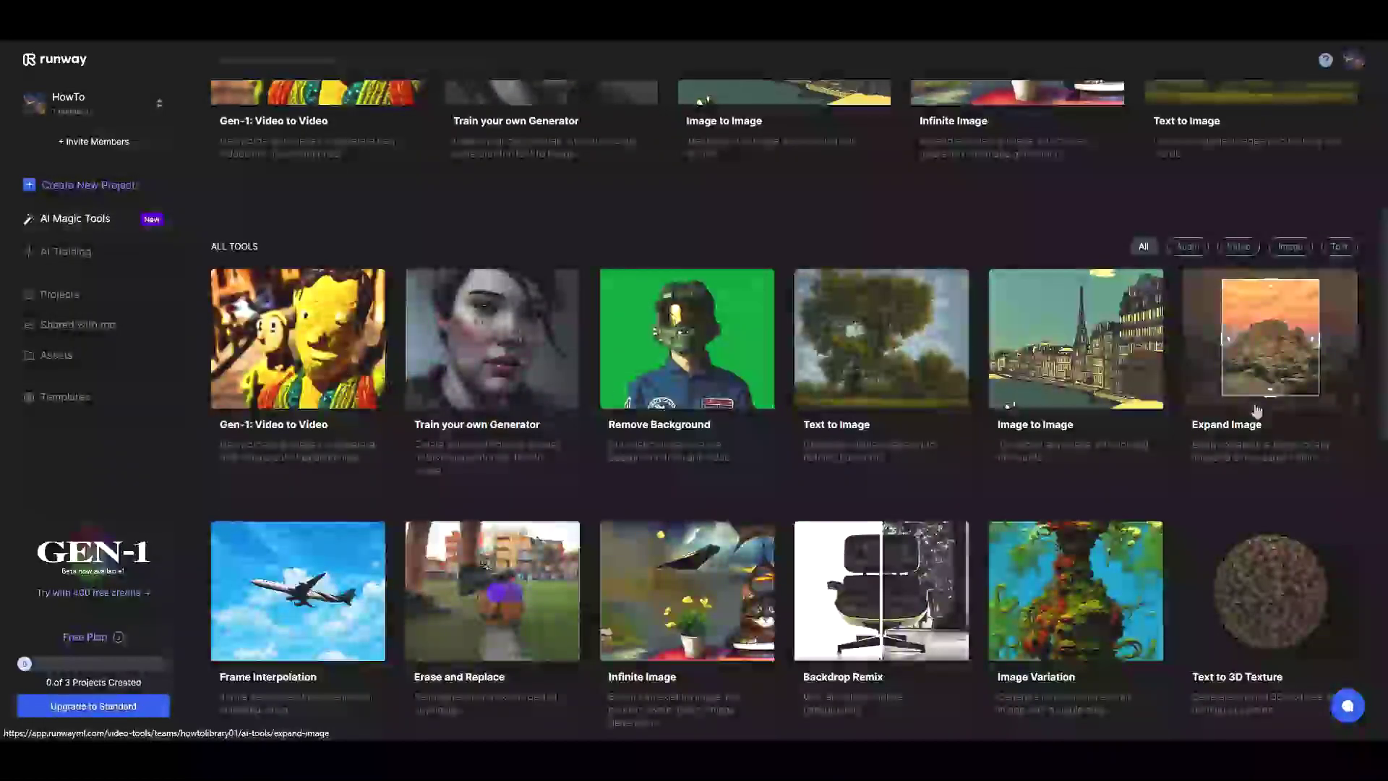
{"action": "scroll", "coordinate": [1257, 411], "scroll_direction": "down", "scroll_amount": 1}
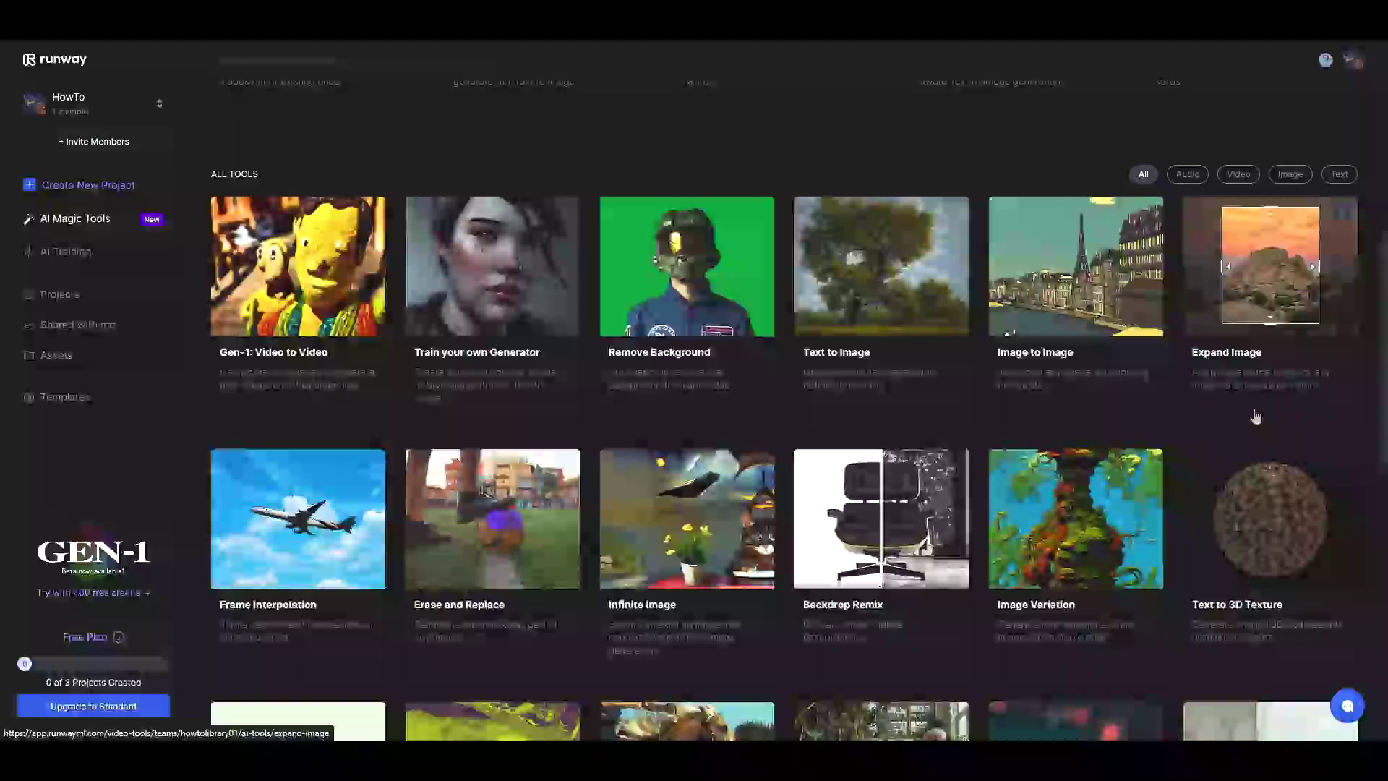
{"action": "scroll", "coordinate": [1256, 417], "scroll_direction": "down", "scroll_amount": 10}
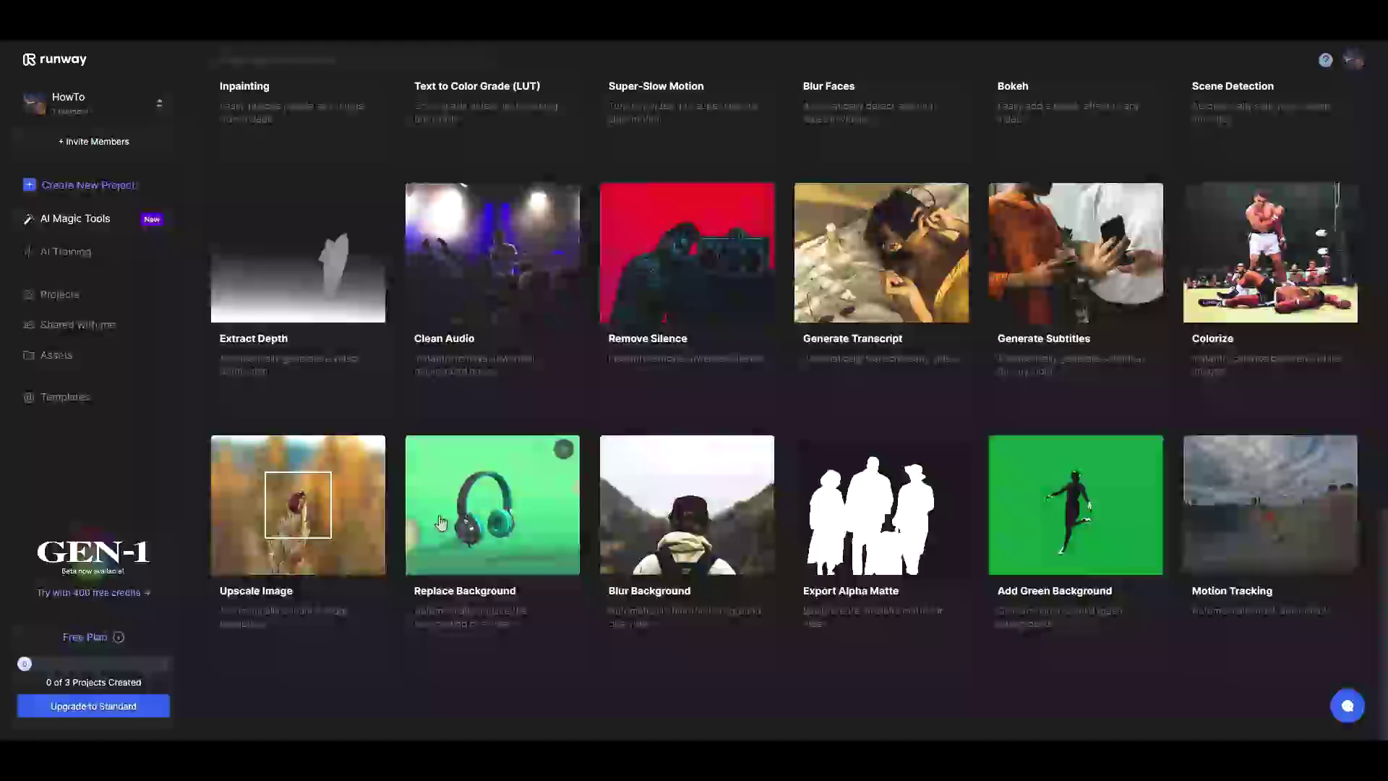
{"action": "scroll", "coordinate": [440, 522], "scroll_direction": "up", "scroll_amount": 12}
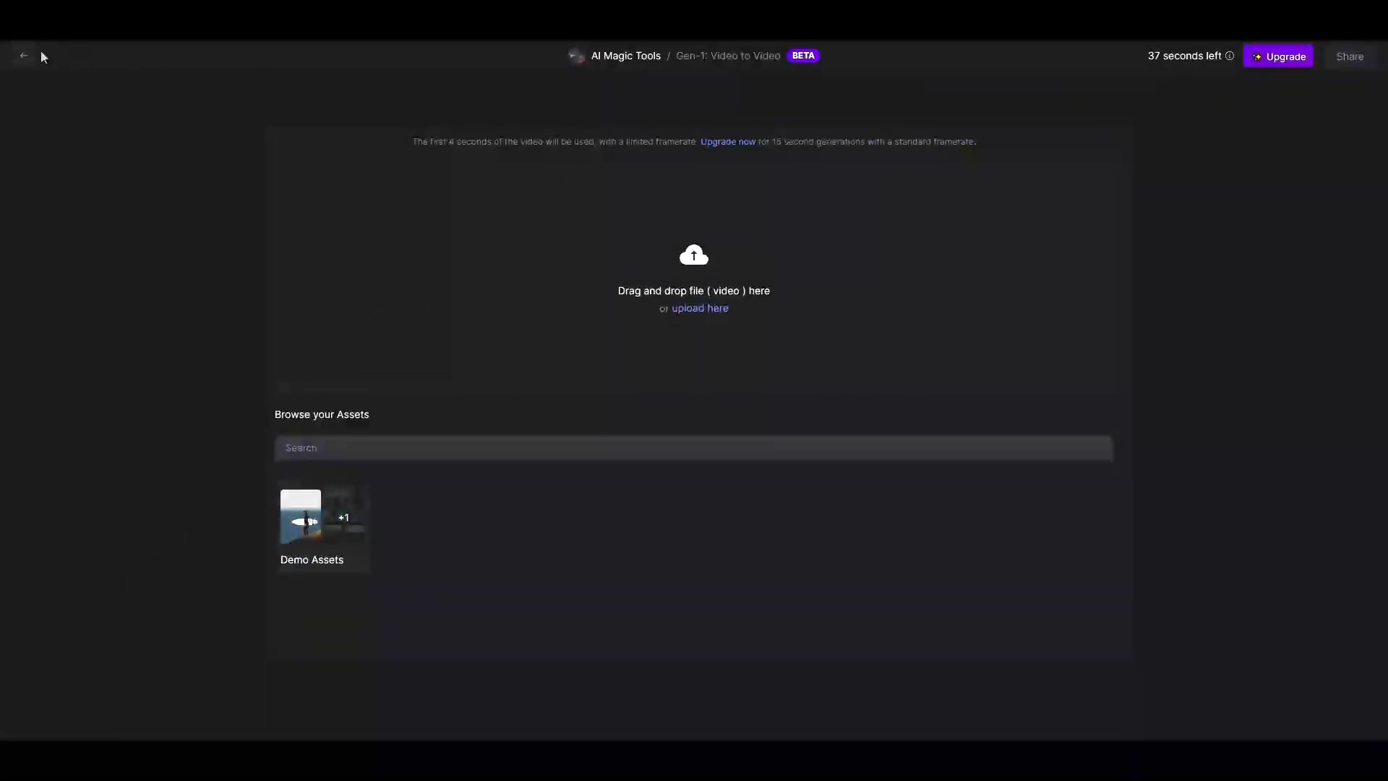
{"action": "left_click", "coordinate": [1229, 57]}
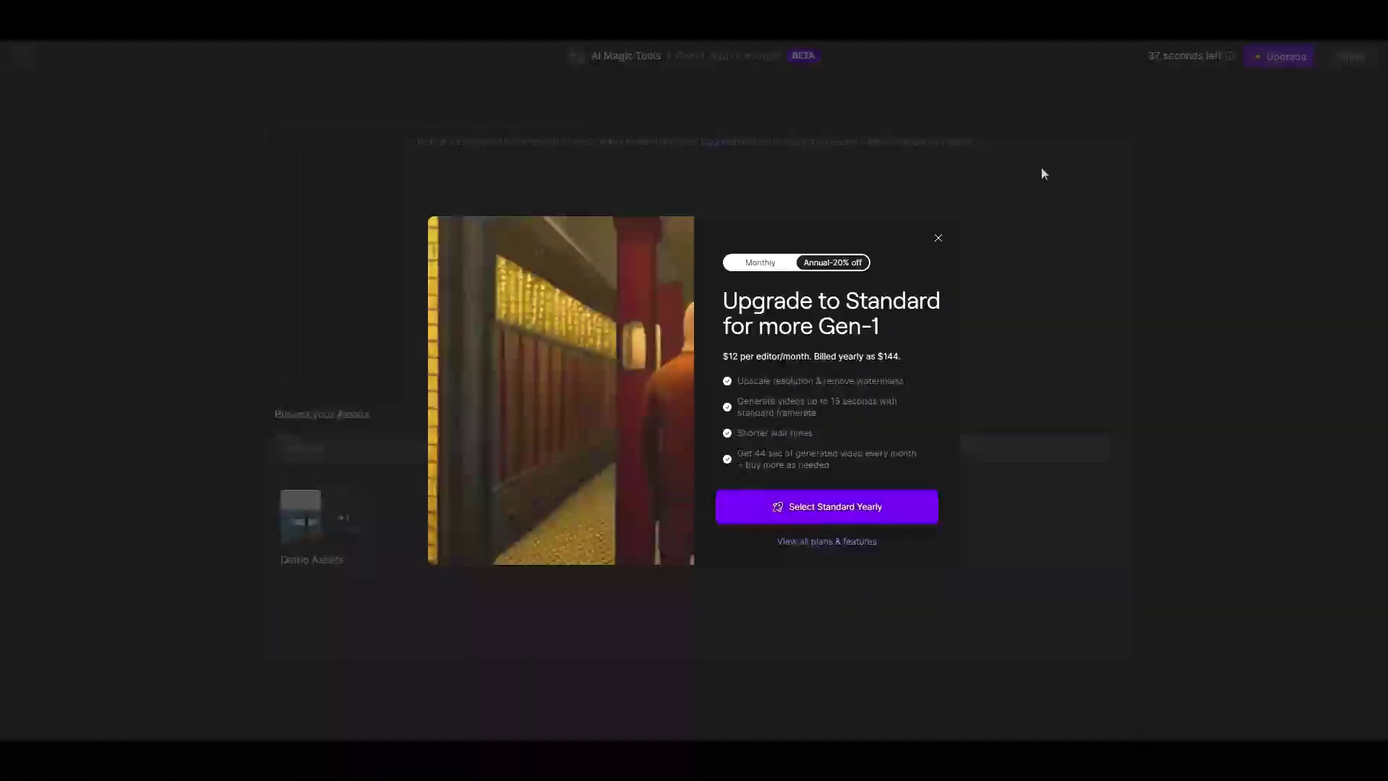
{"action": "left_click", "coordinate": [938, 239]}
{"action": "left_click", "coordinate": [23, 56]}
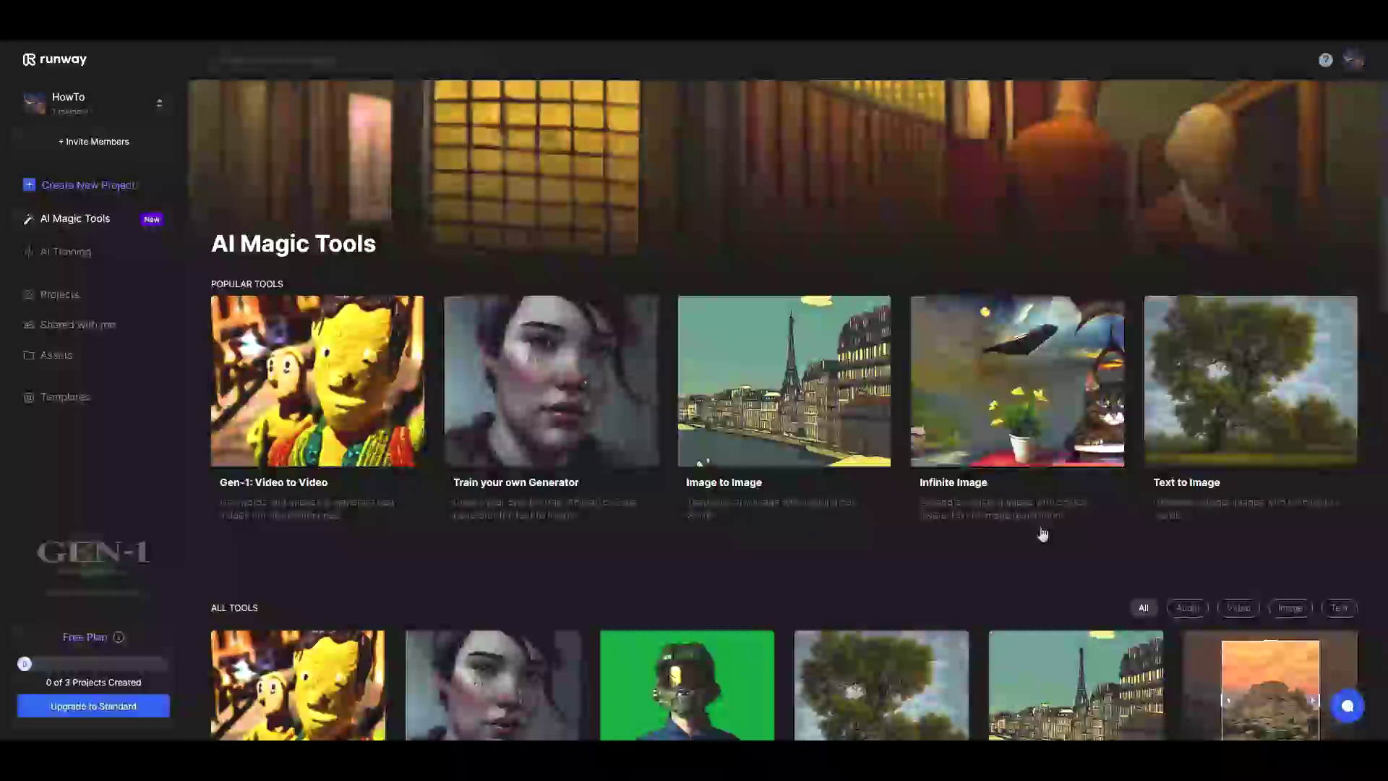
{"action": "scroll", "coordinate": [1019, 586], "scroll_direction": "down", "scroll_amount": 2}
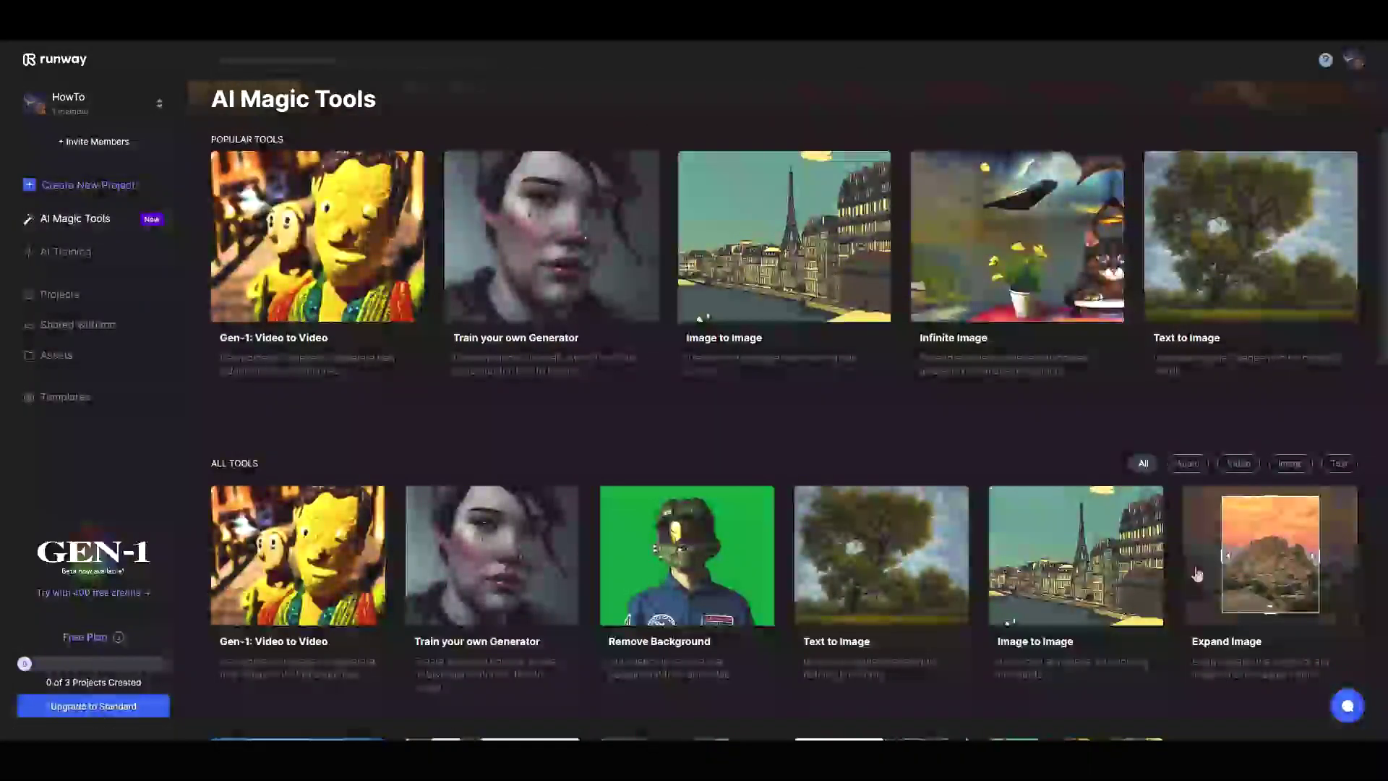
{"action": "scroll", "coordinate": [471, 556], "scroll_direction": "down", "scroll_amount": 3}
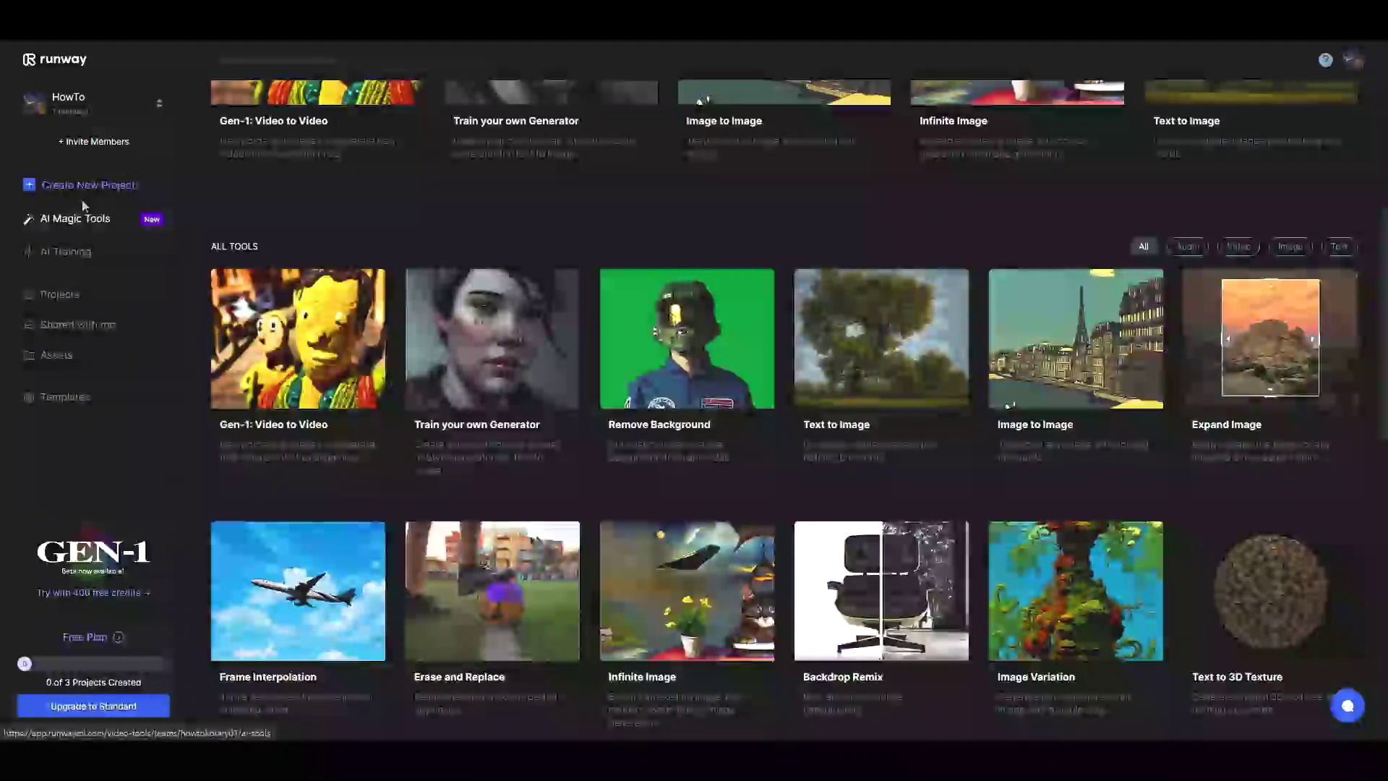
{"action": "left_click", "coordinate": [101, 217]}
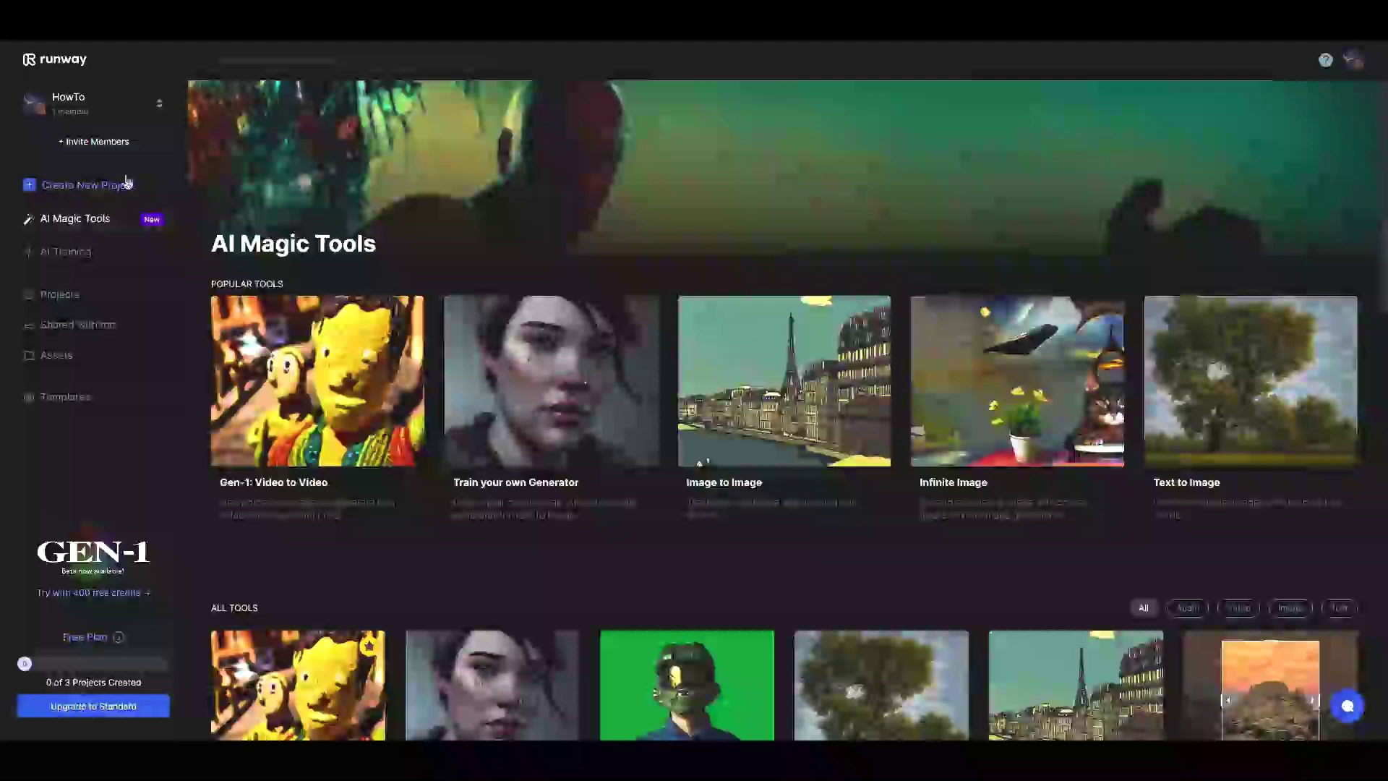
Create a new Video Composition project with the surfer clip and step through the editor tour
{"action": "left_click", "coordinate": [81, 186]}
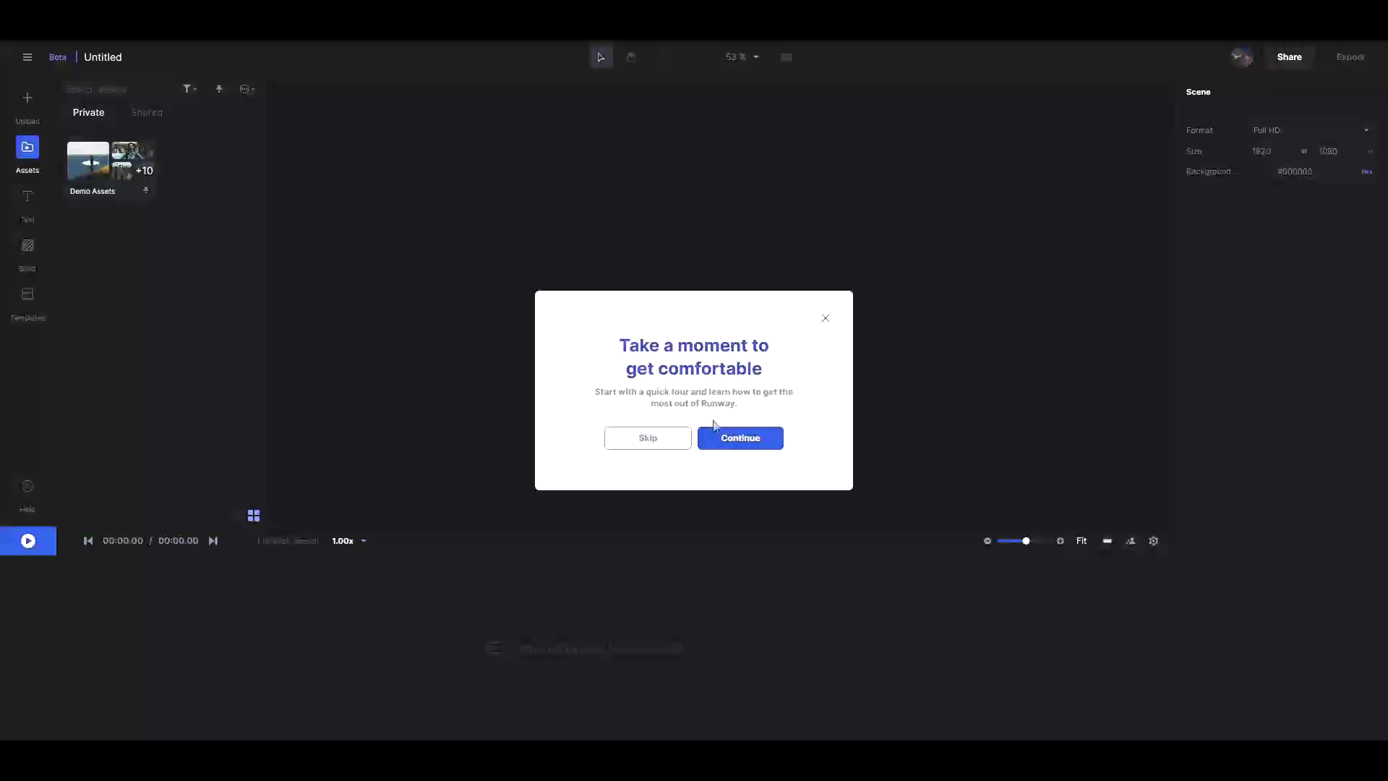
{"action": "left_click", "coordinate": [751, 439]}
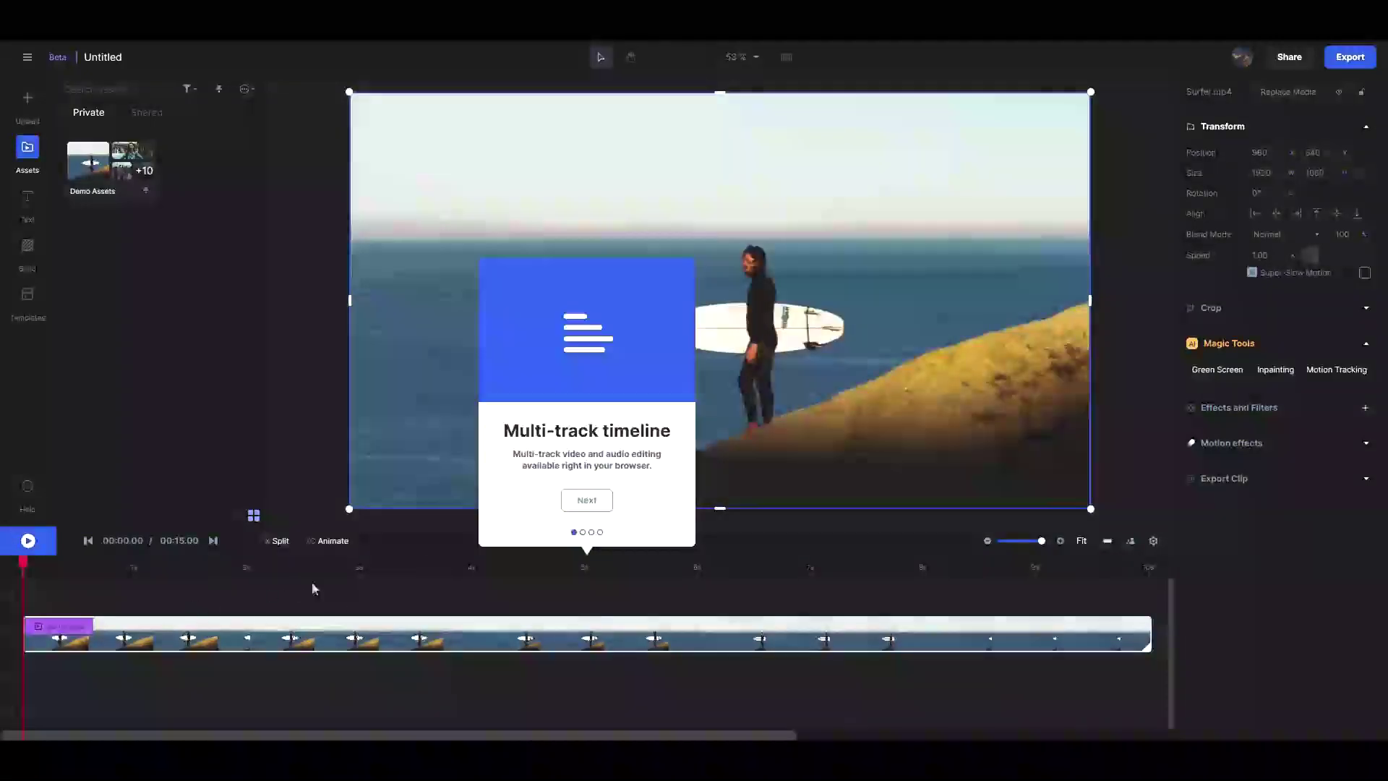
{"action": "left_click", "coordinate": [587, 500]}
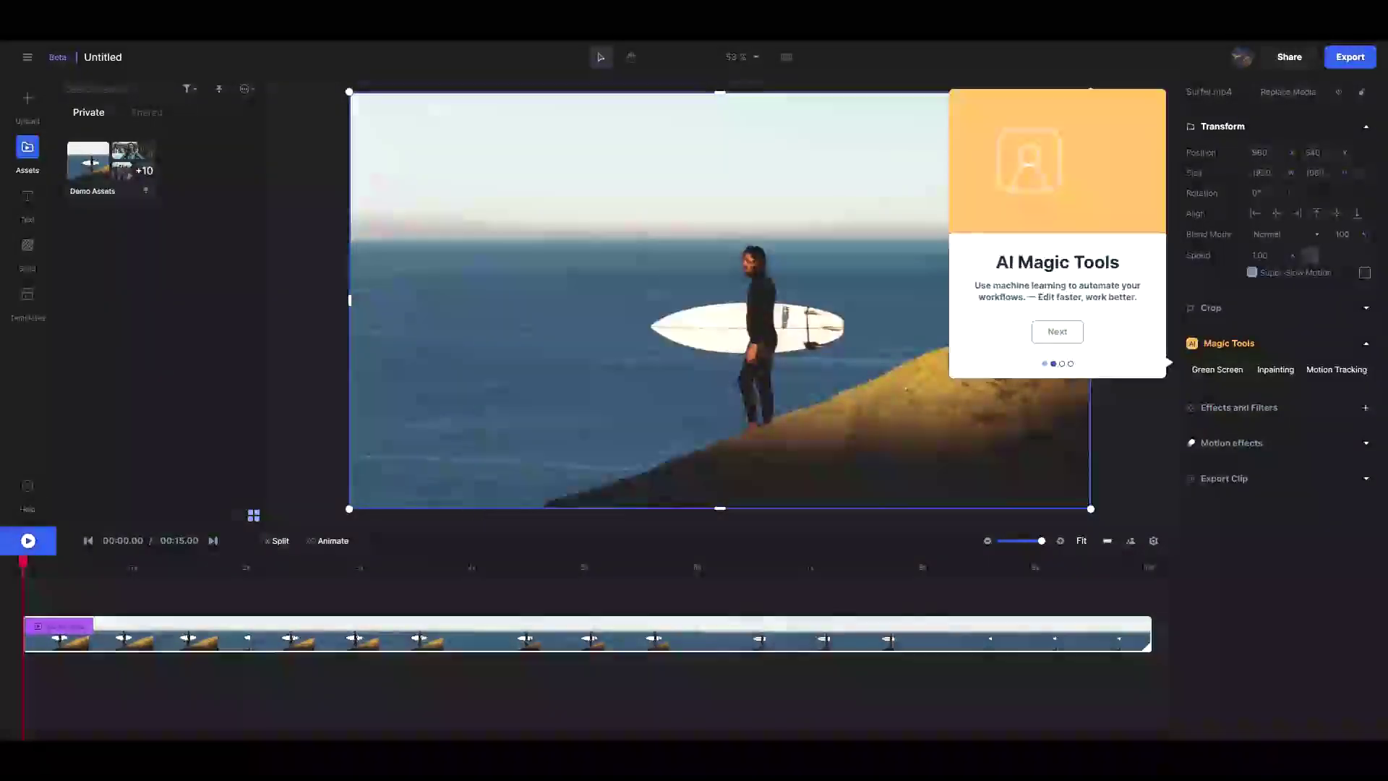
Dismiss the tour, scrub and play back the surfer clip, then select it to reveal its Magic Tools
{"action": "left_click", "coordinate": [217, 514]}
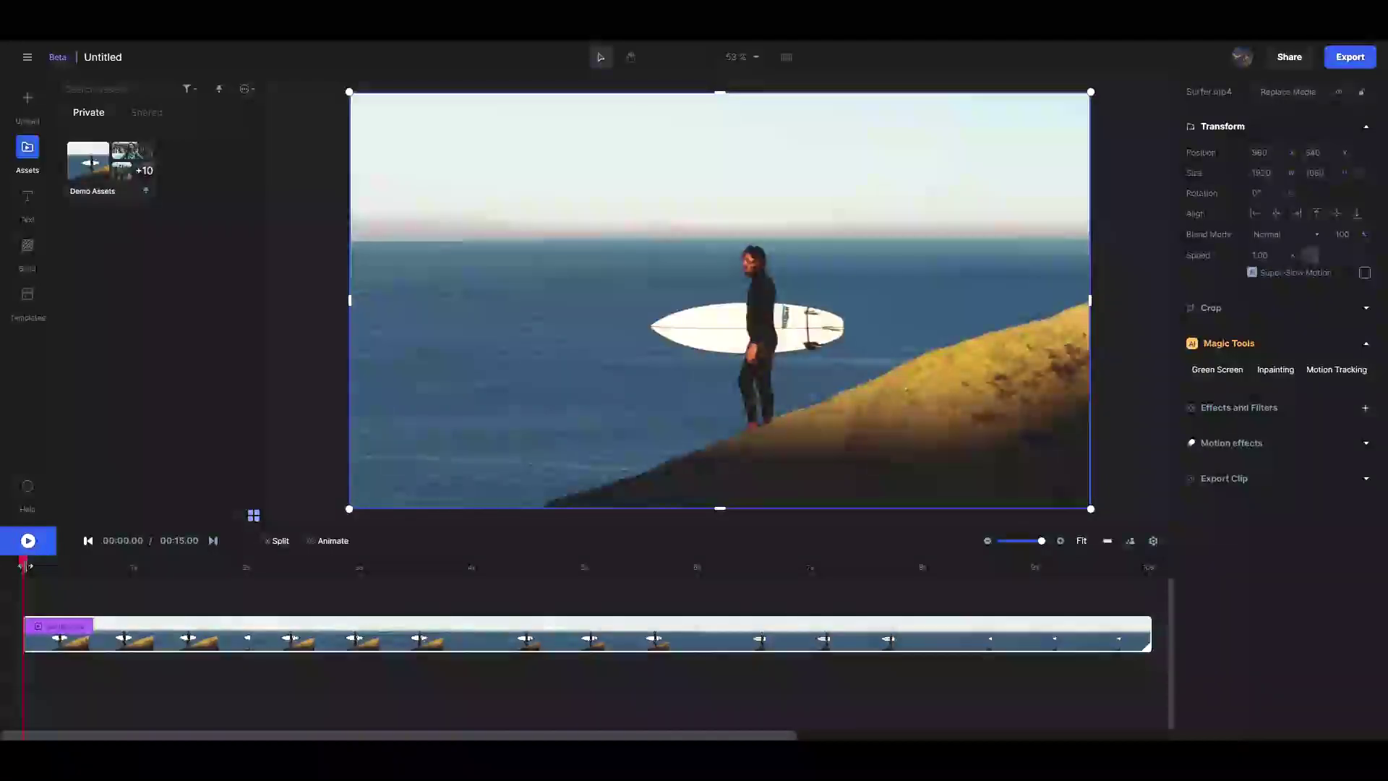
{"action": "left_click_drag", "start_coordinate": [54, 566], "coordinate": [23, 571]}
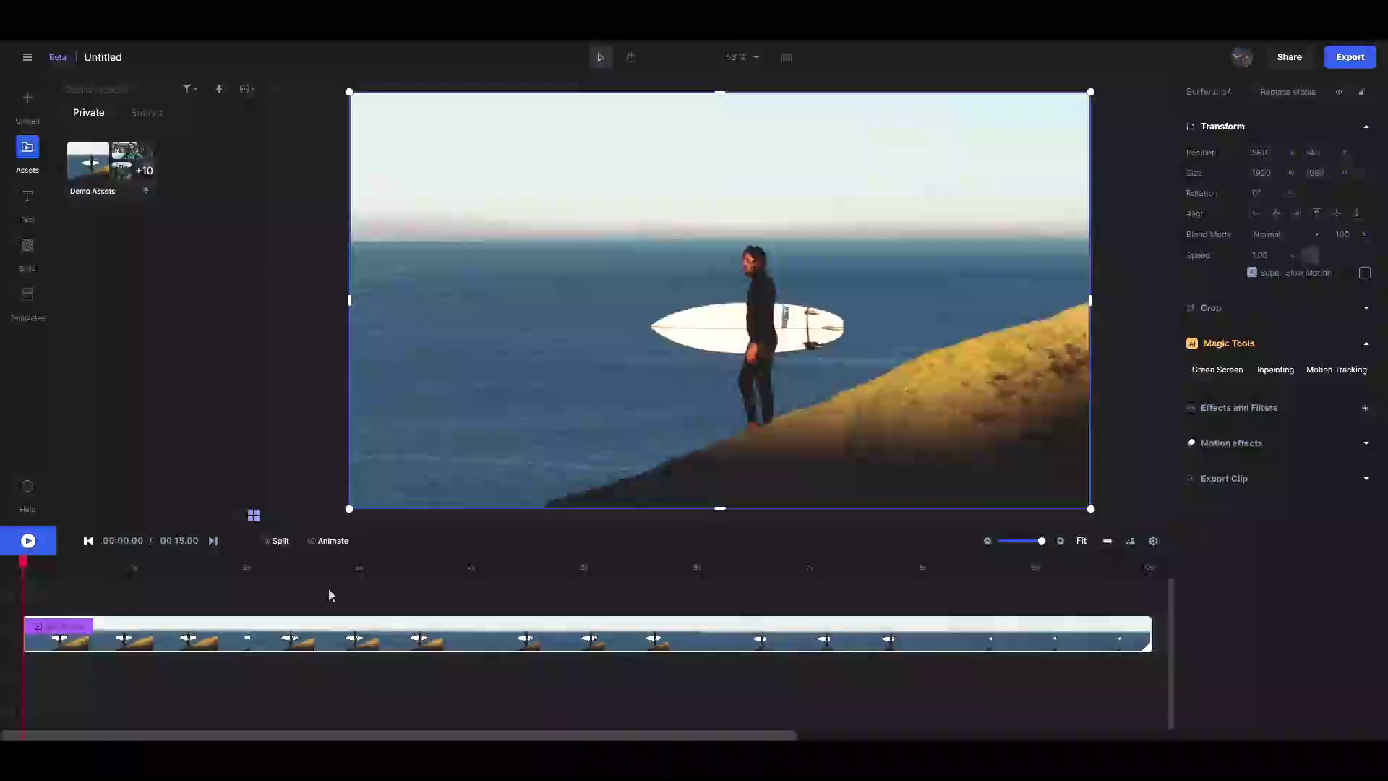
{"action": "key", "text": "space"}
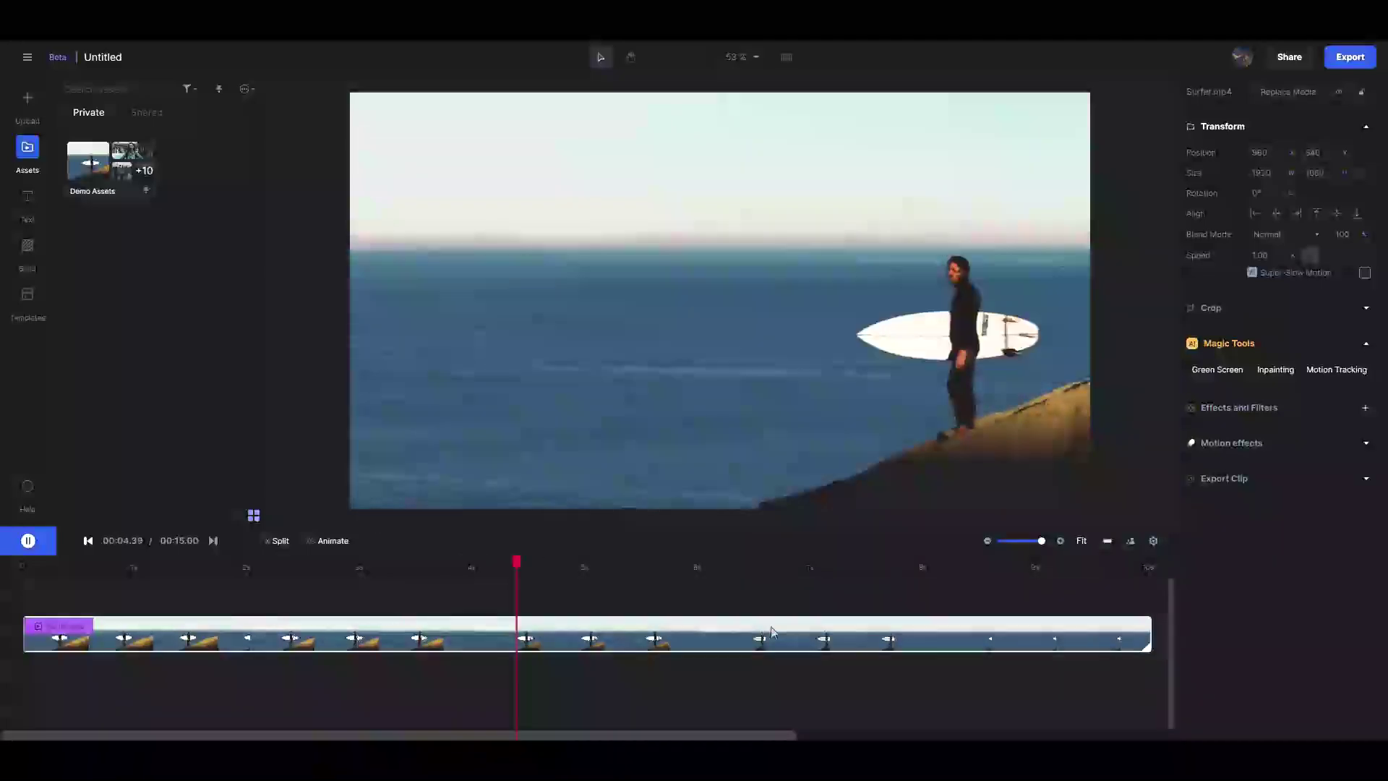
{"action": "key", "text": "space"}
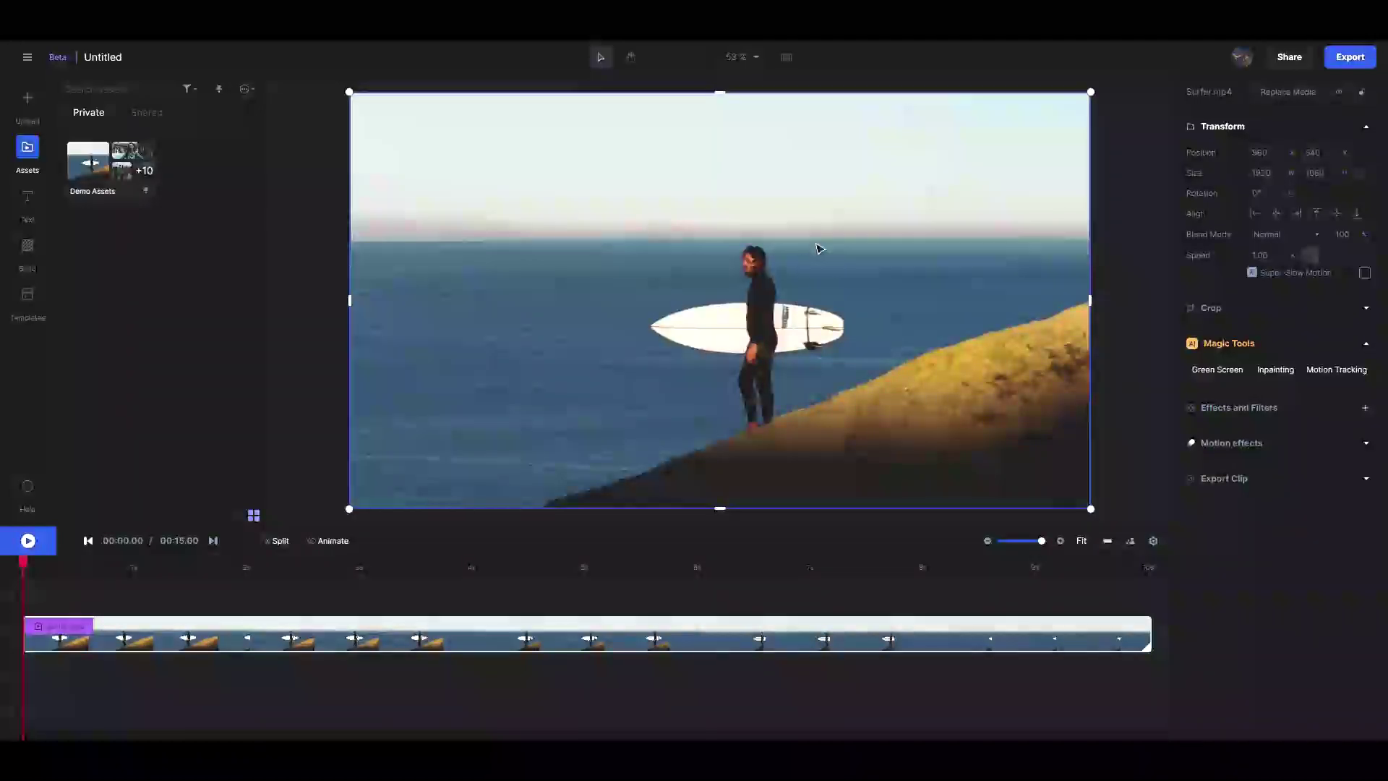
{"action": "key", "text": "Escape"}
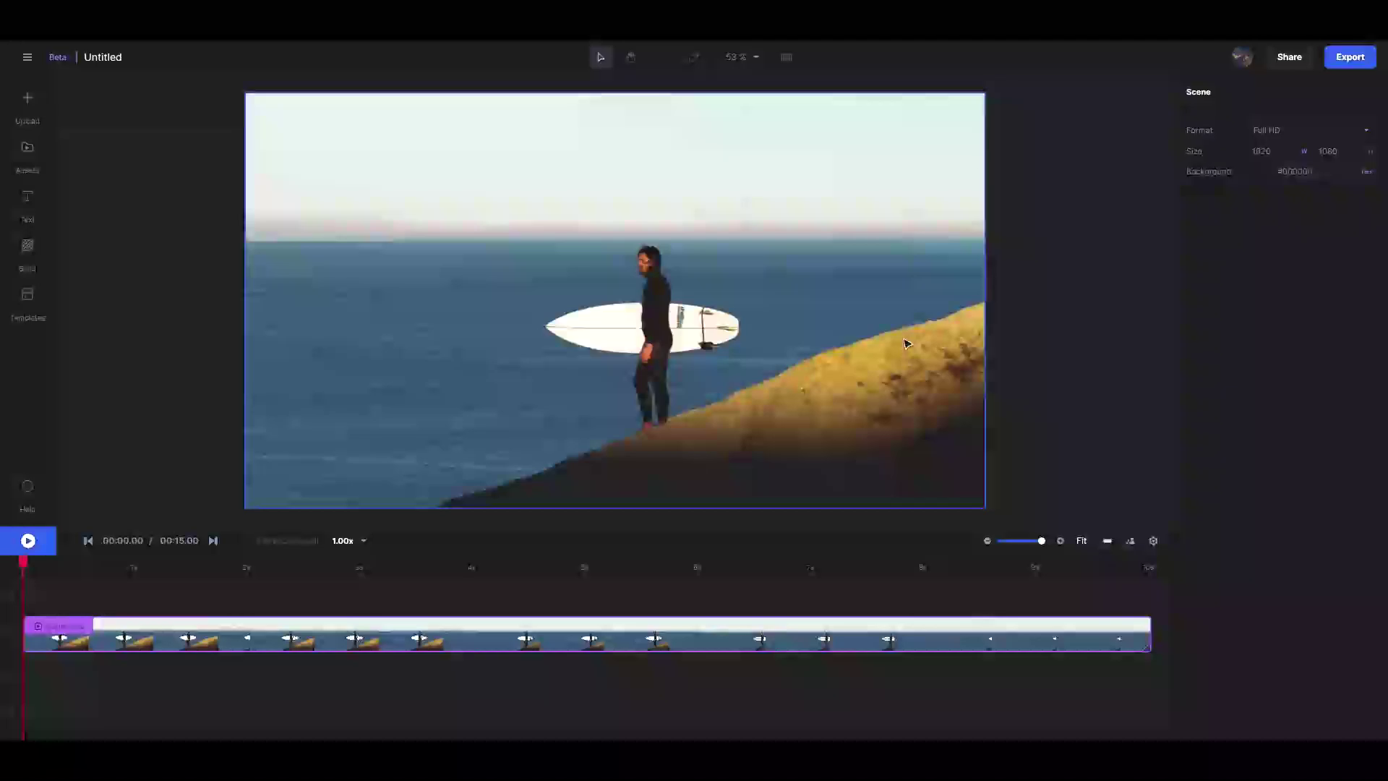
{"action": "left_click", "coordinate": [69, 637]}
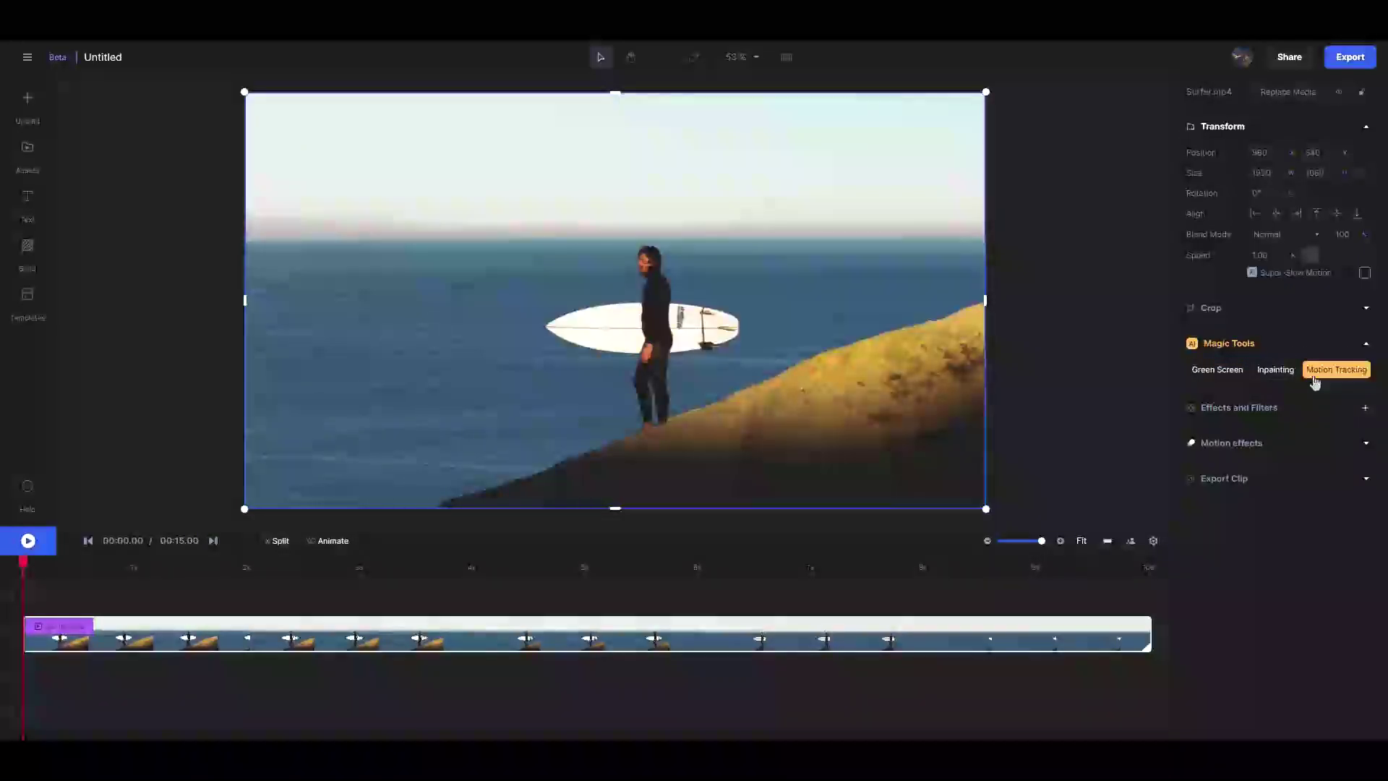
Open the surfer clip in Green Screen, skip the tutorial and mark the surfer's torso
{"action": "left_click", "coordinate": [1218, 370]}
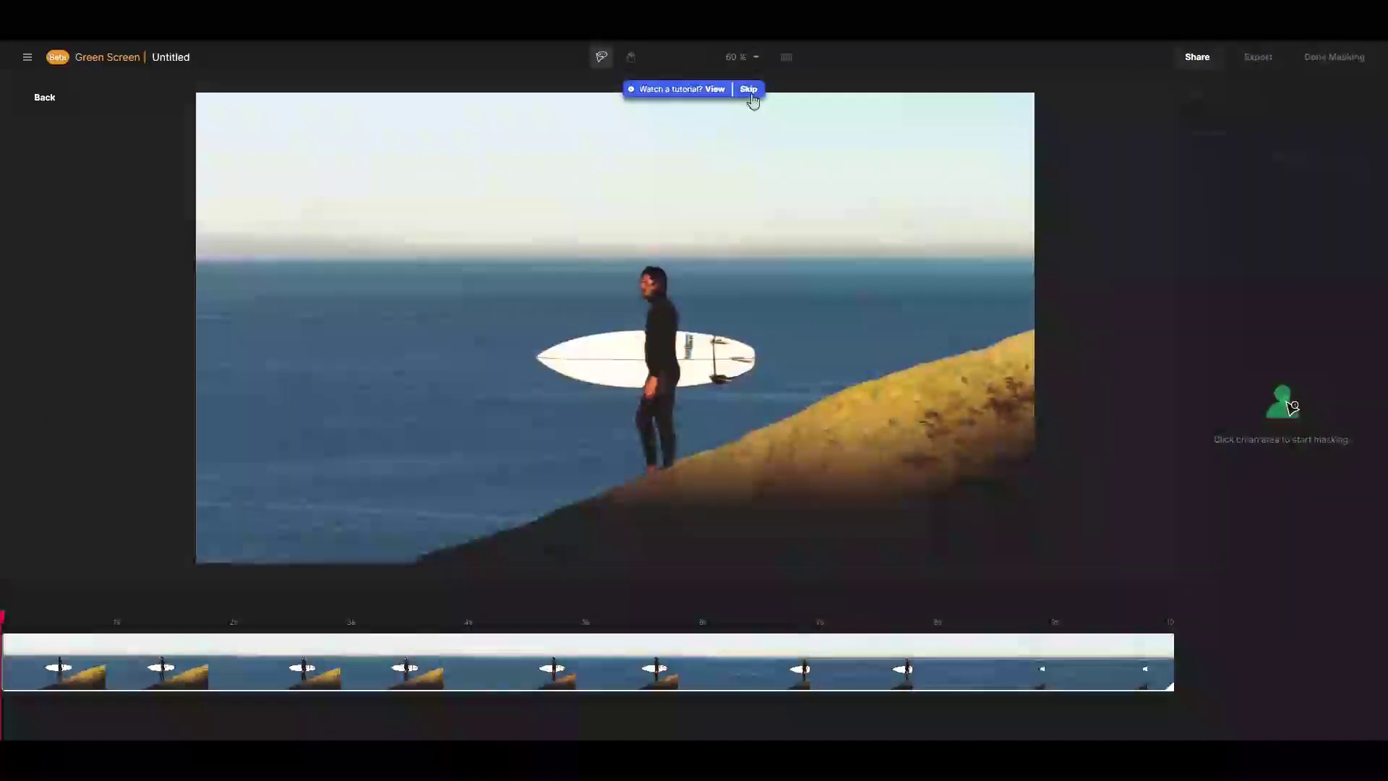
{"action": "left_click", "coordinate": [746, 93]}
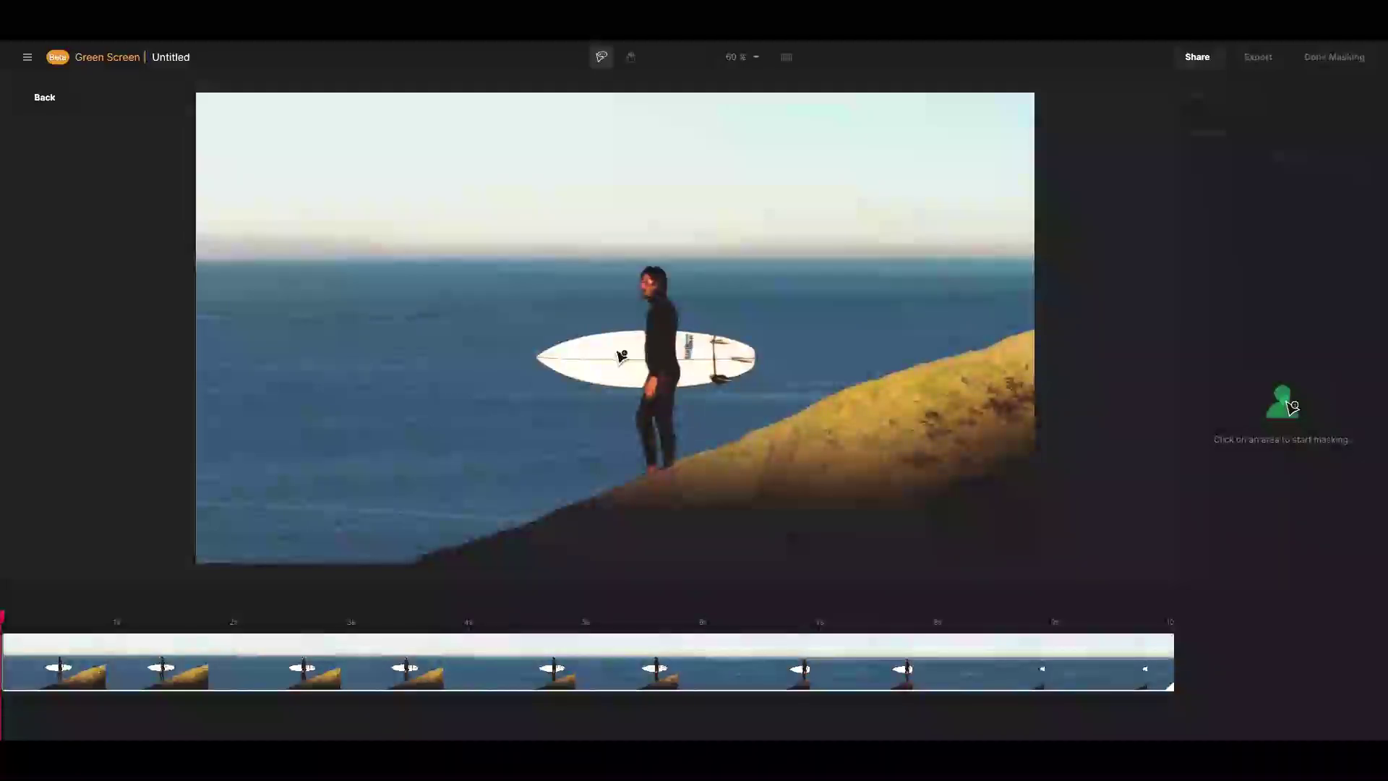
{"action": "left_click", "coordinate": [664, 339]}
Add include points across the surfboard's right and left halves until the whole board is masked
{"action": "left_click", "coordinate": [700, 342]}
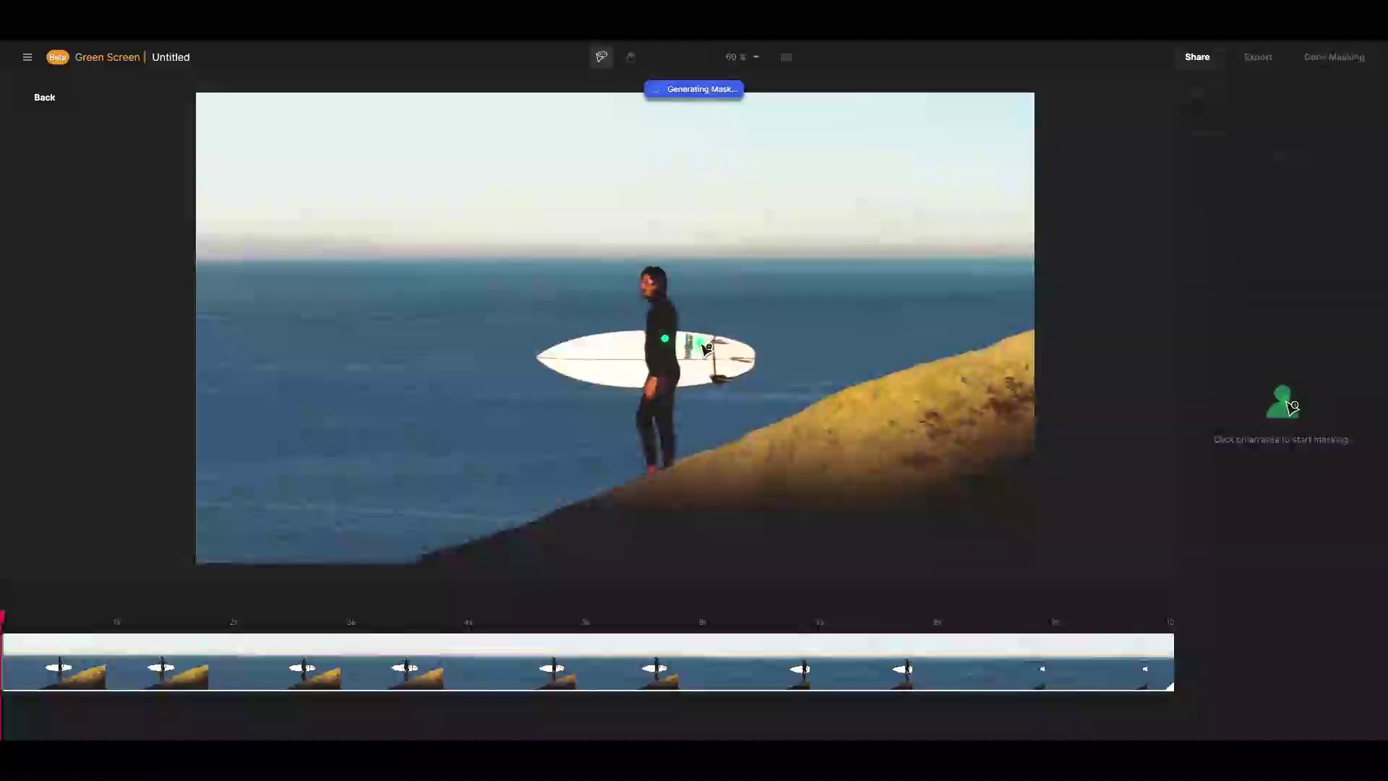
{"action": "left_click", "coordinate": [736, 352]}
{"action": "left_click", "coordinate": [723, 366]}
{"action": "left_click", "coordinate": [690, 367]}
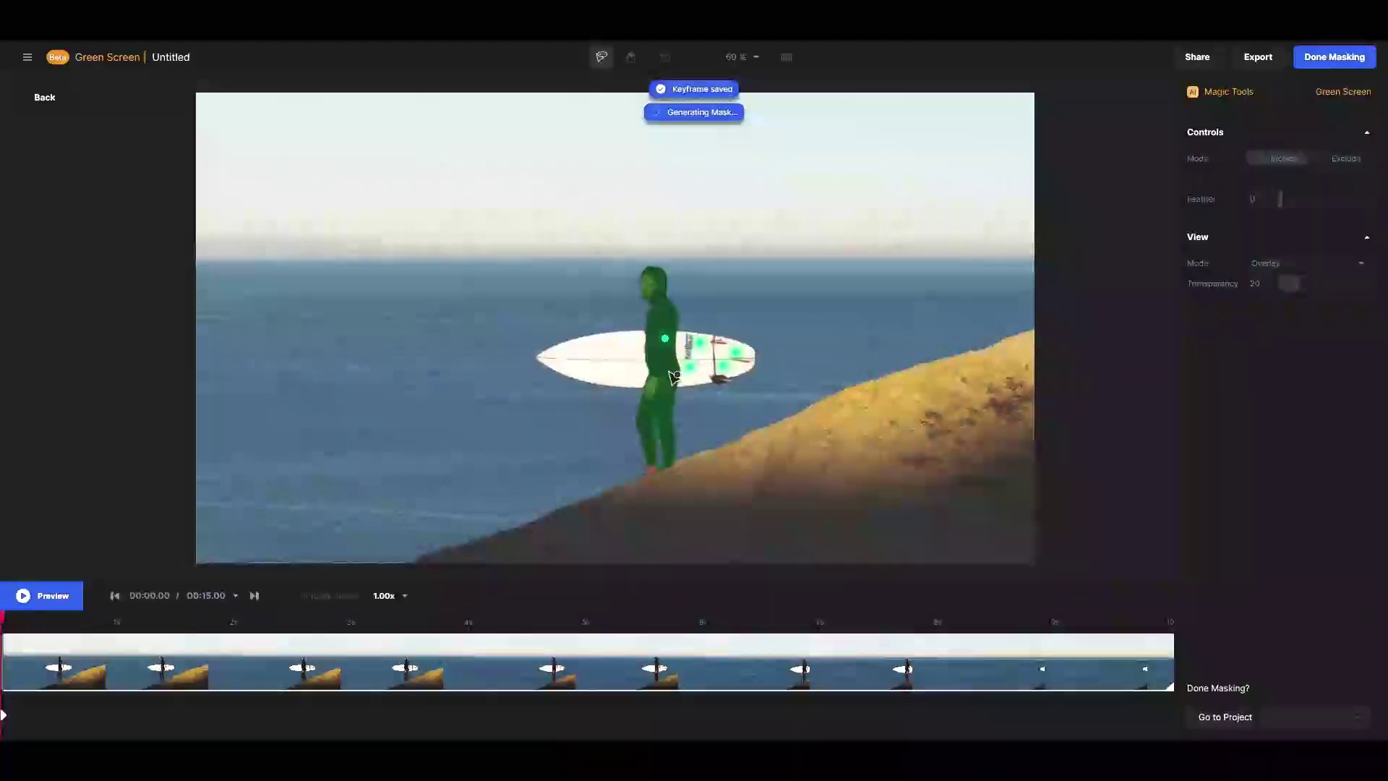
{"action": "left_click", "coordinate": [581, 340]}
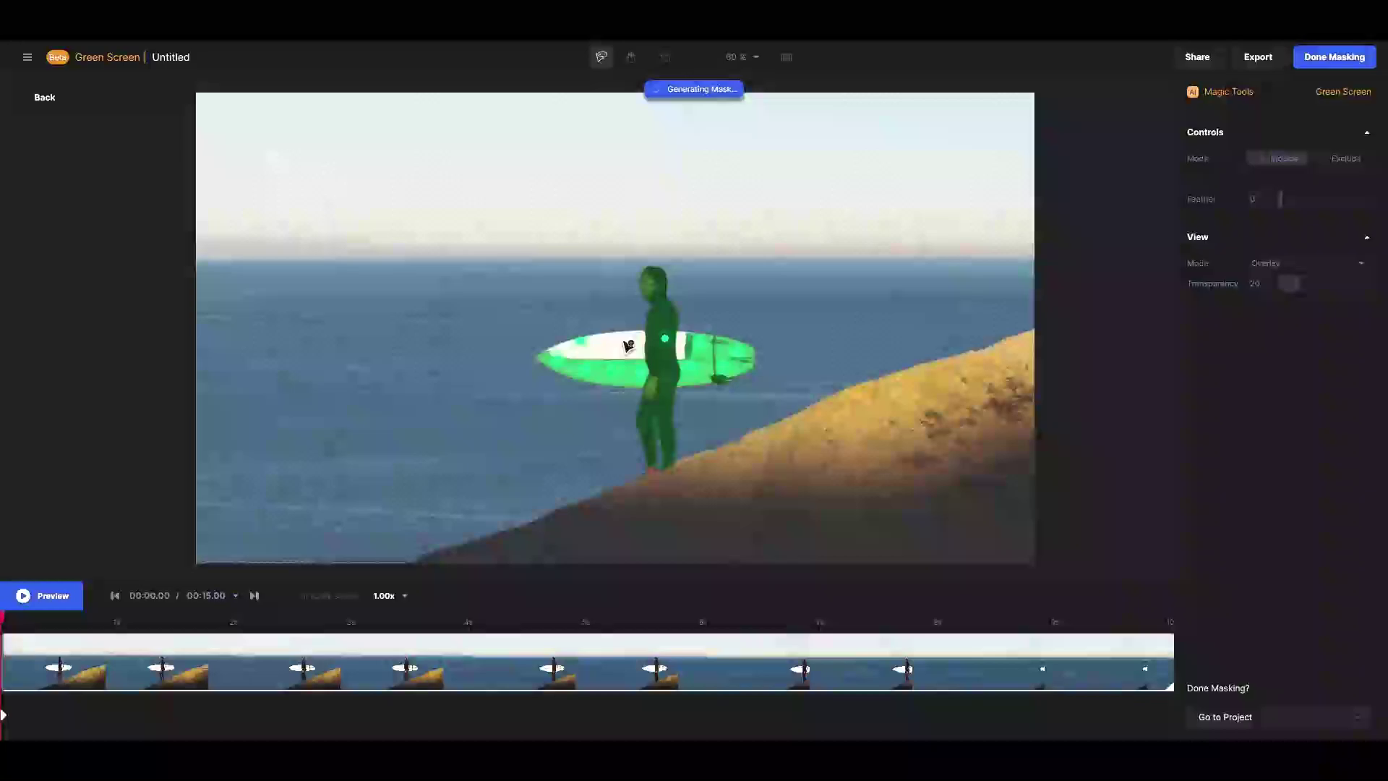
{"action": "left_click", "coordinate": [621, 339]}
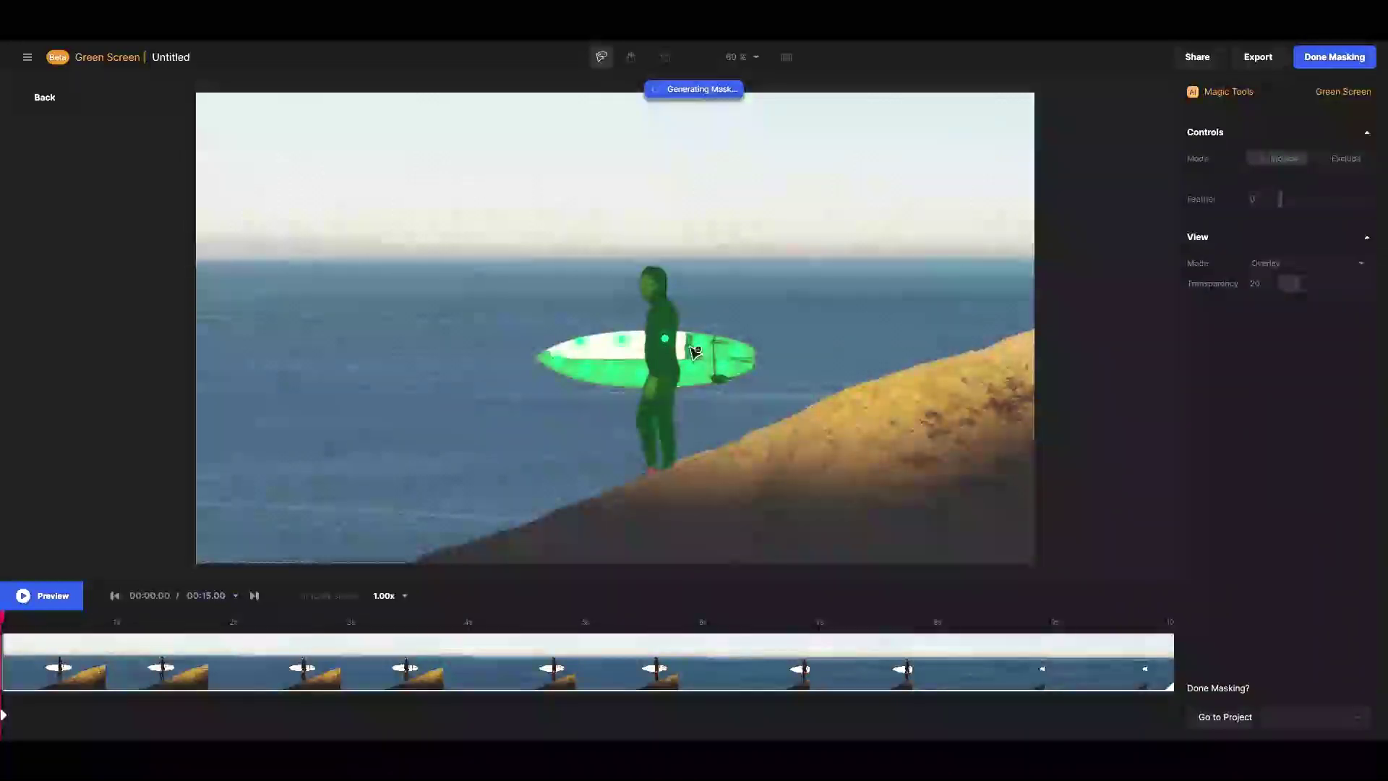
{"action": "left_click", "coordinate": [711, 360]}
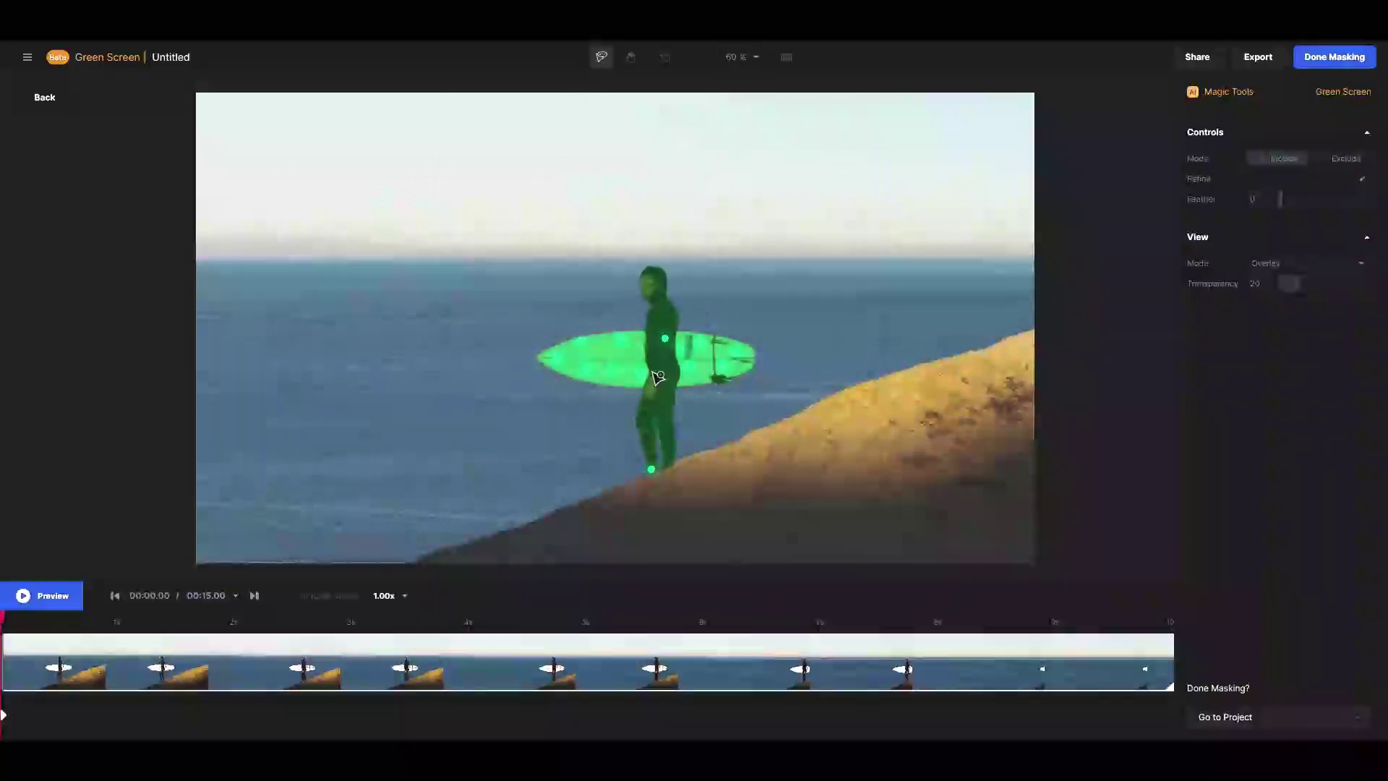
Zoom the canvas to 120% to inspect the mask, then return to Zoom to Fit
{"action": "left_click", "coordinate": [736, 65]}
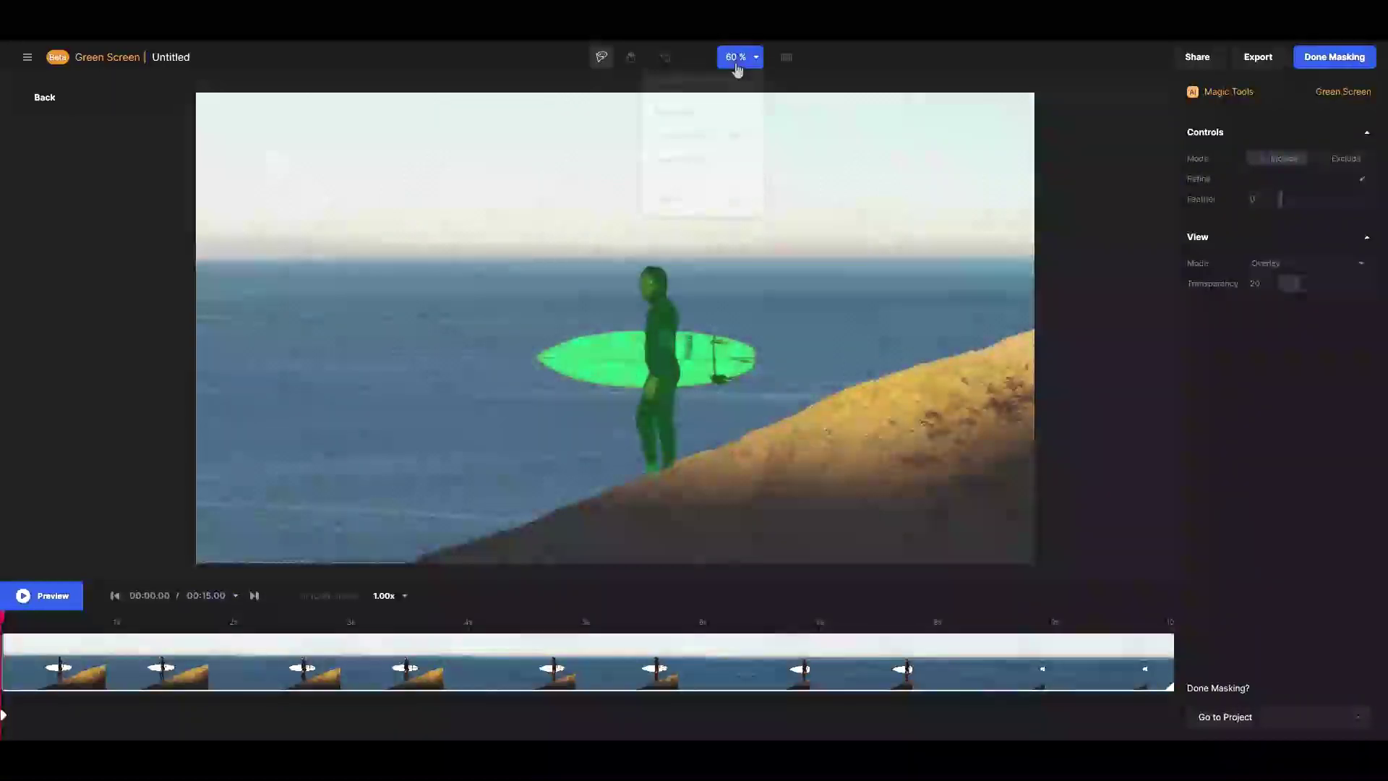
{"action": "left_click", "coordinate": [706, 92]}
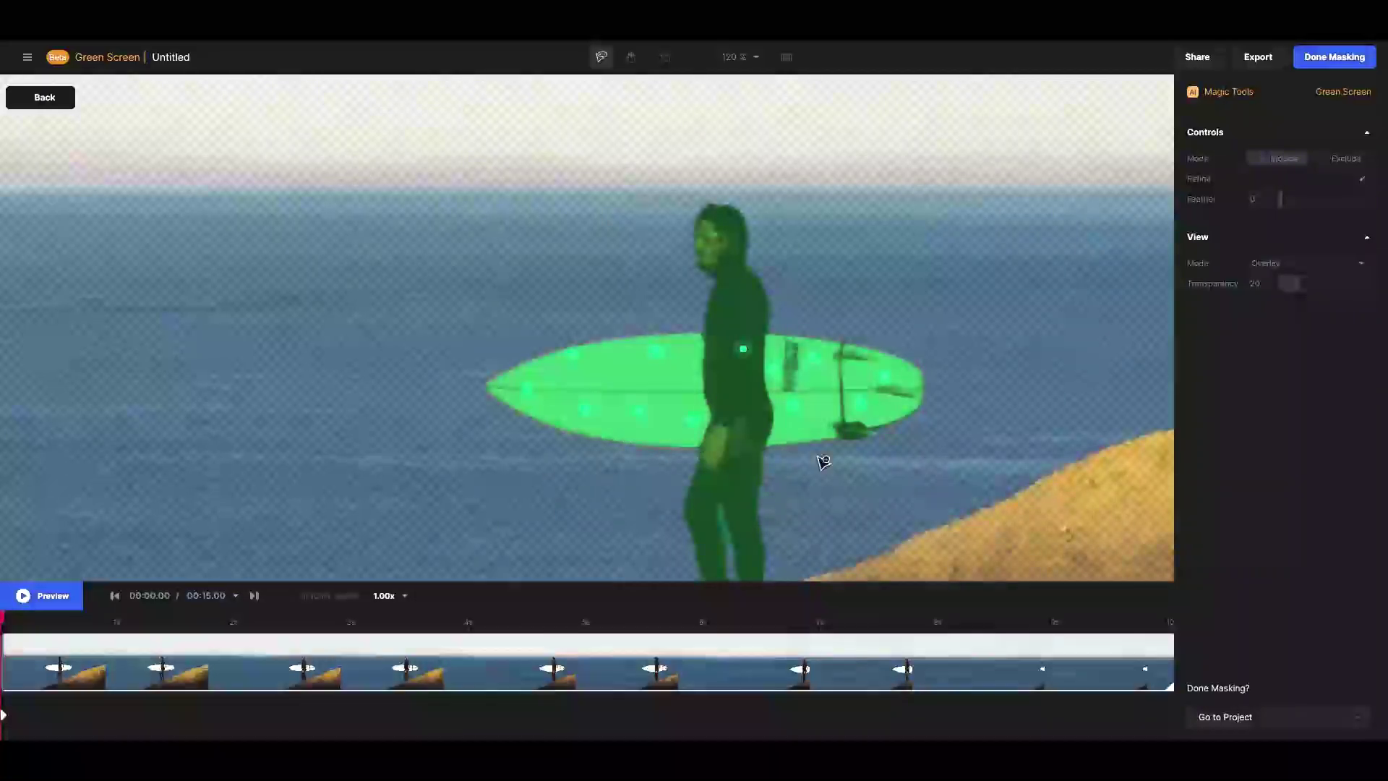
{"action": "left_click", "coordinate": [732, 63]}
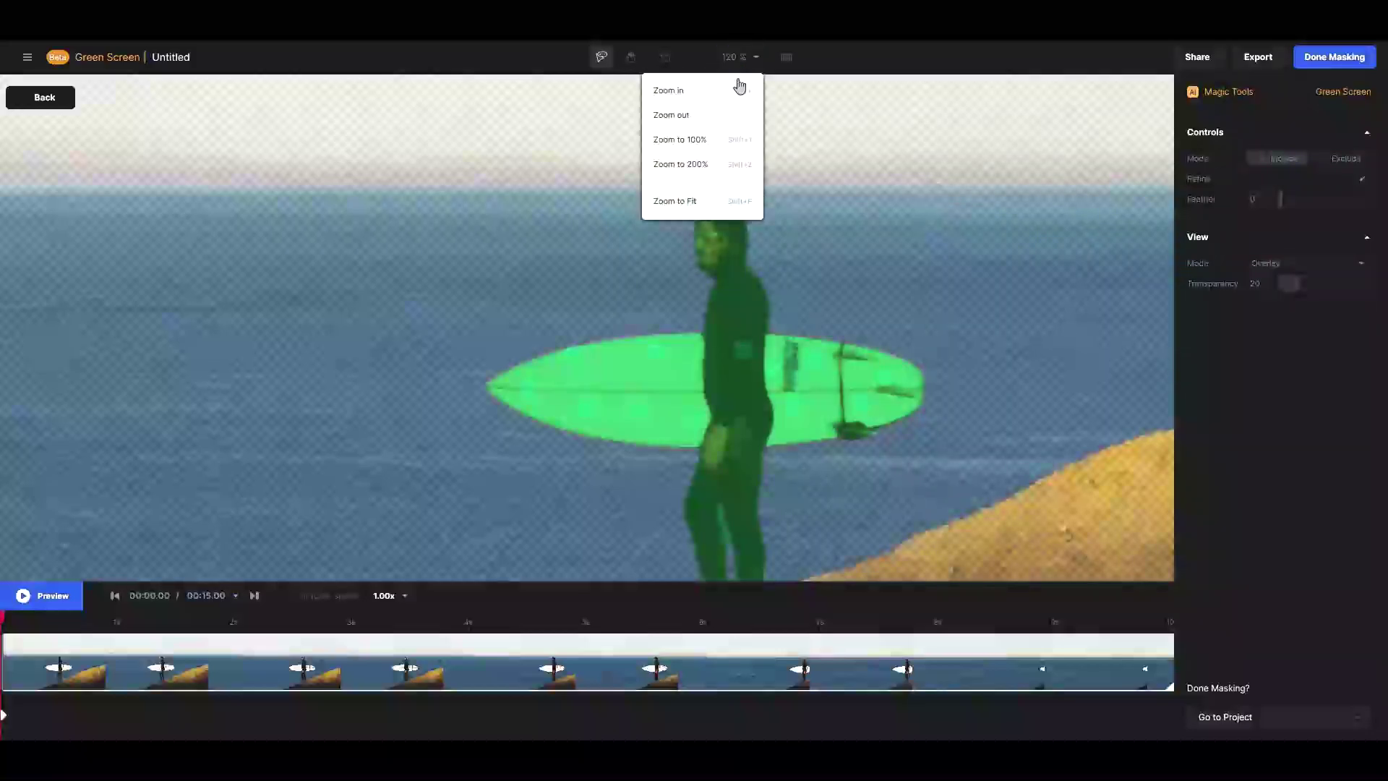
{"action": "left_click", "coordinate": [688, 202]}
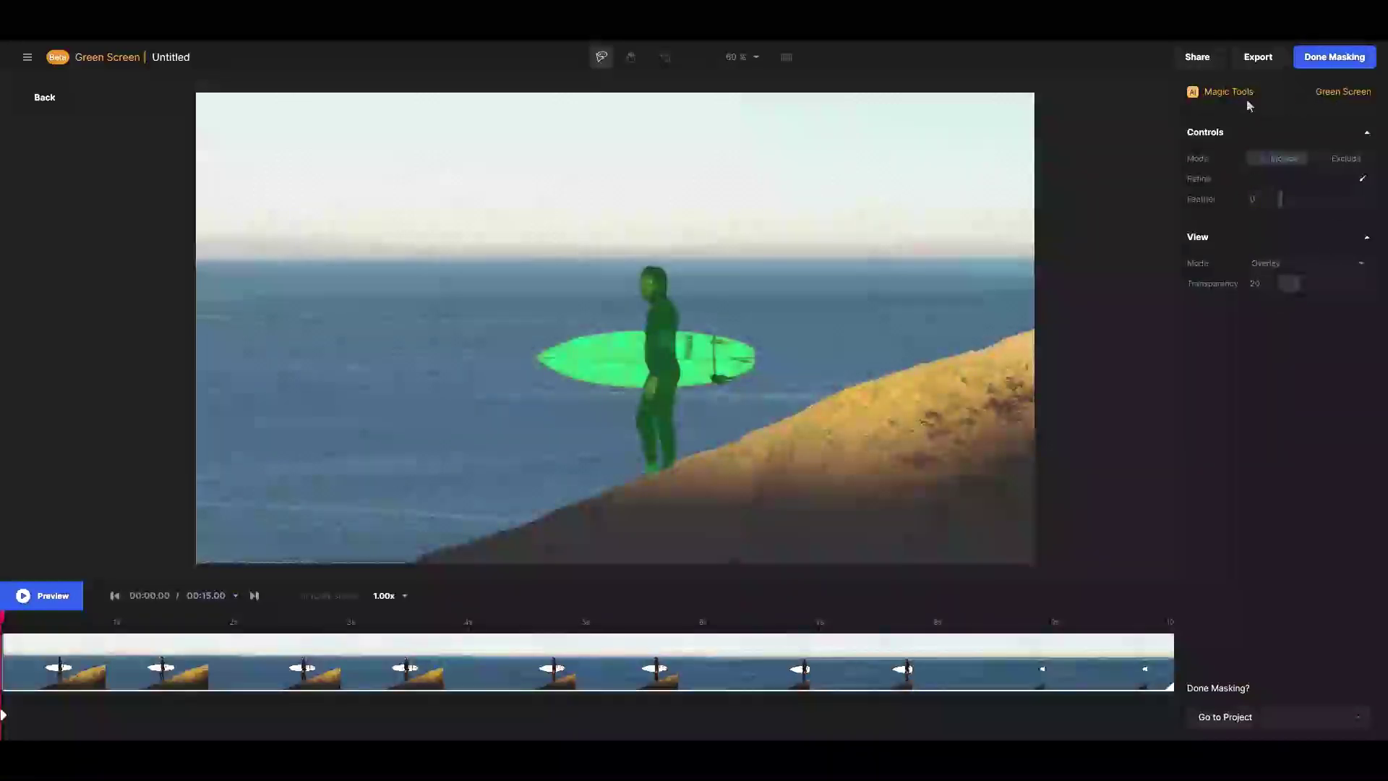
Set Mode to Exclude and place exclude points on the sea left and right of the surfer
{"action": "left_click", "coordinate": [1281, 162]}
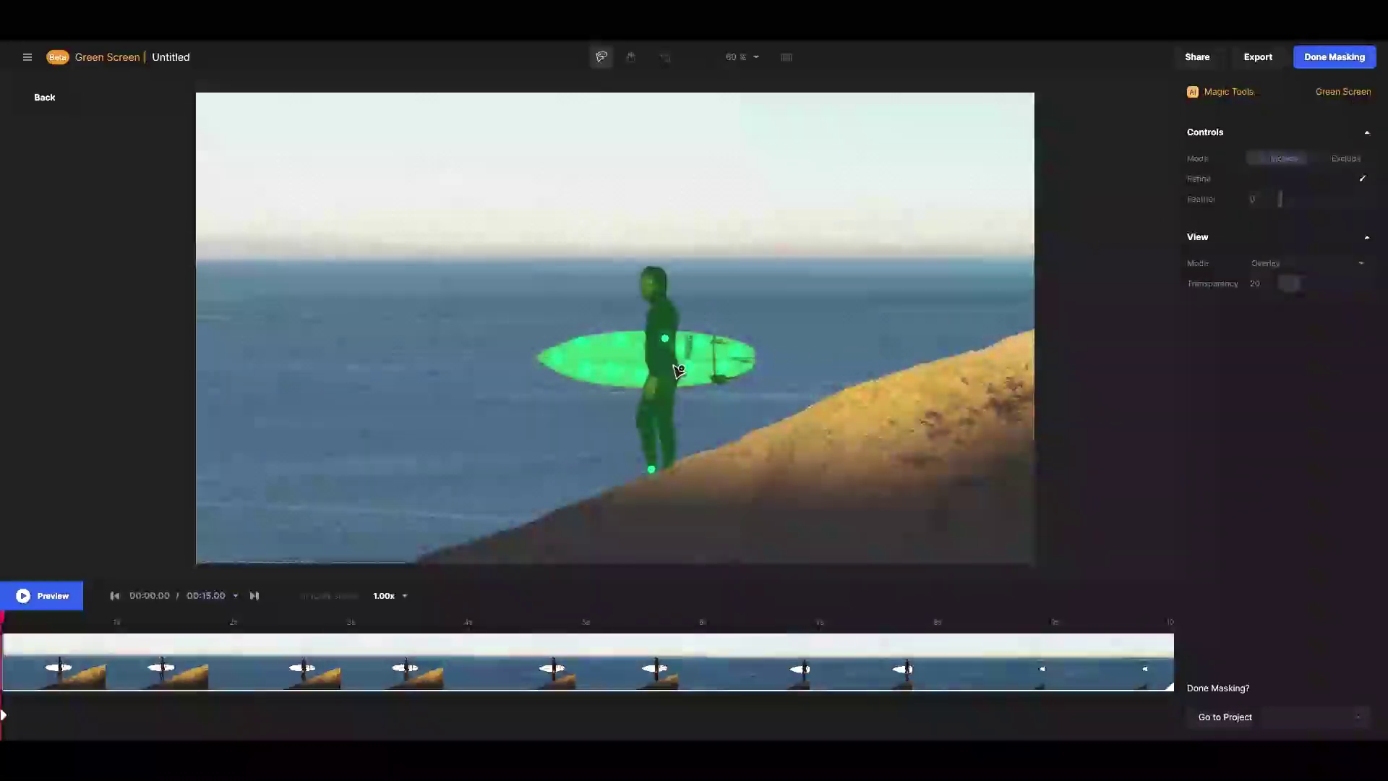
{"action": "left_click", "coordinate": [1334, 162]}
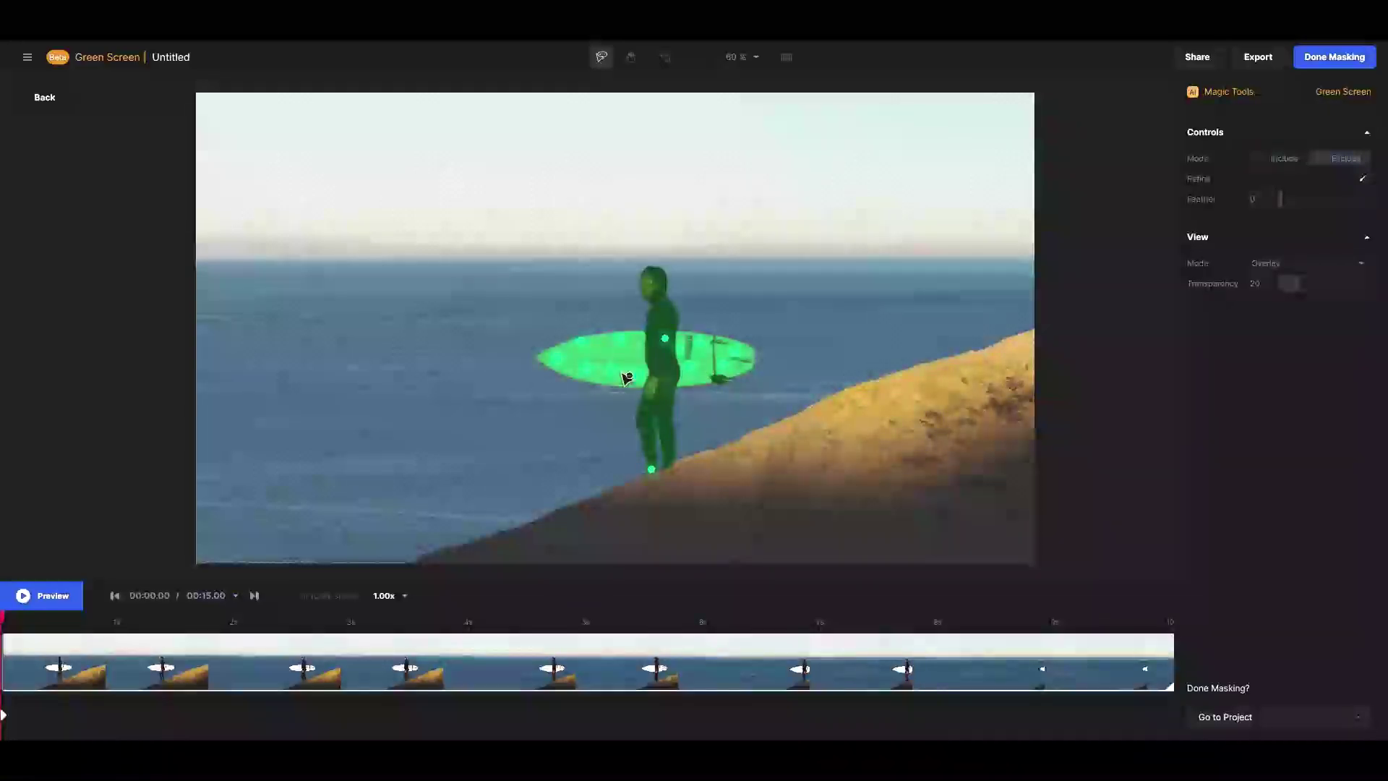
{"action": "left_click", "coordinate": [279, 326]}
{"action": "left_click", "coordinate": [407, 428]}
{"action": "left_click", "coordinate": [919, 288]}
{"action": "left_click", "coordinate": [891, 345]}
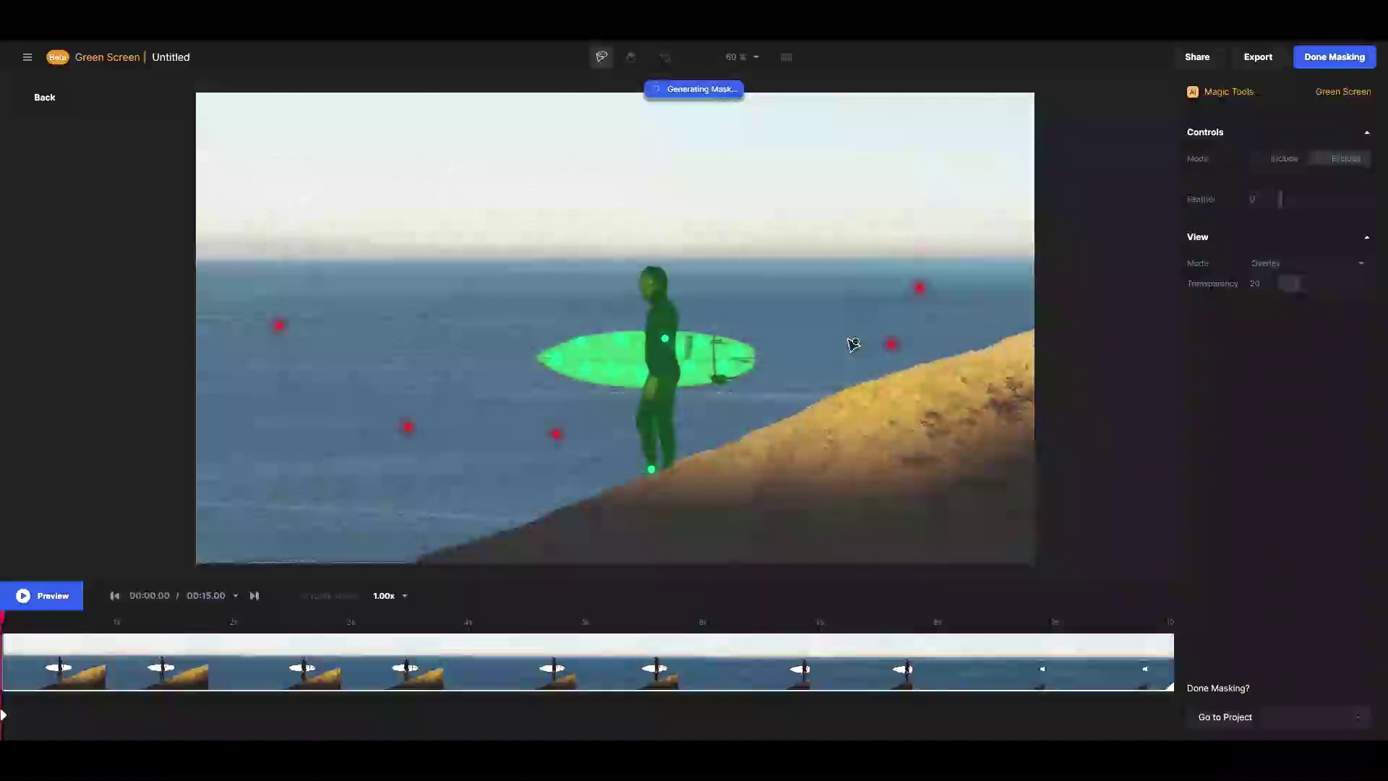
{"action": "left_click", "coordinate": [805, 280]}
{"action": "left_click", "coordinate": [467, 281]}
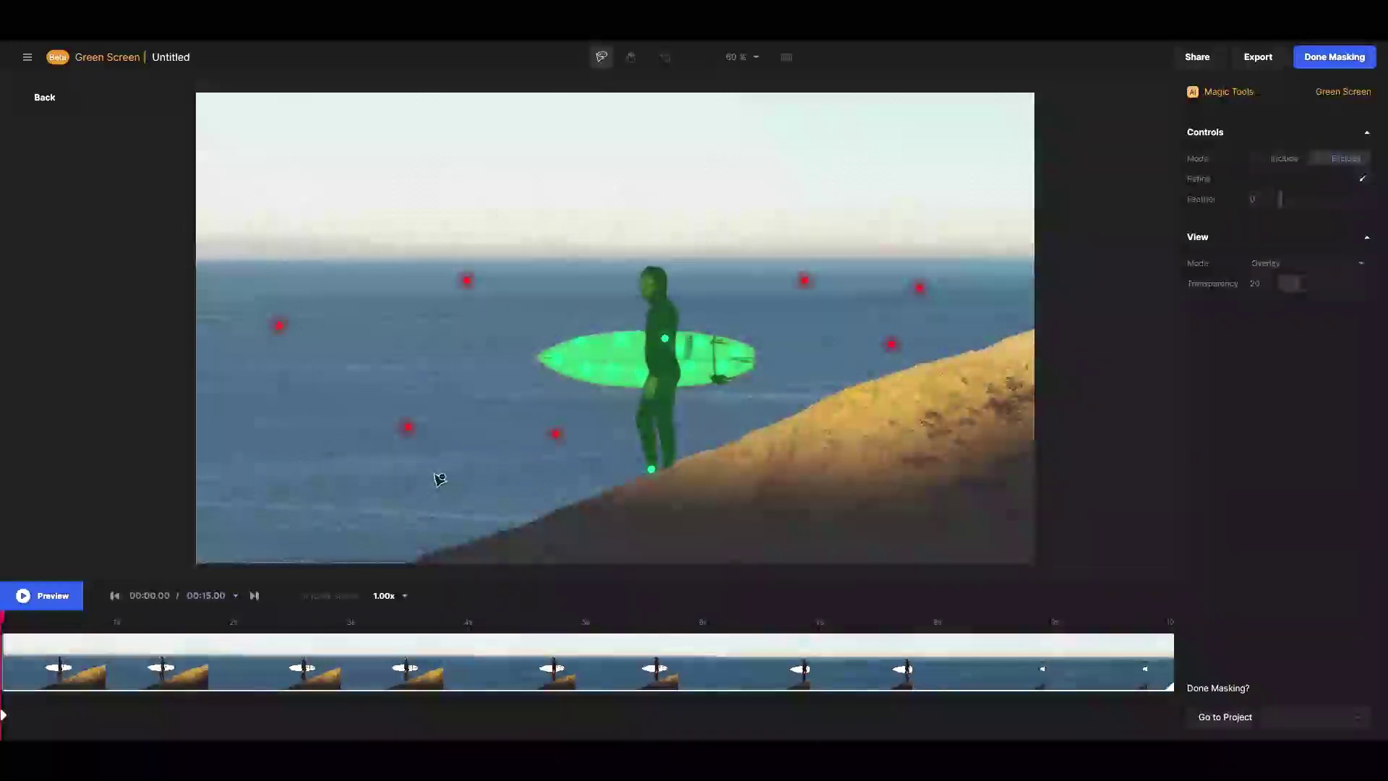
Scrub the timeline to around 00:02.25 to confirm the mask follows the surfer and board
{"action": "left_click_drag", "start_coordinate": [37, 629], "coordinate": [247, 644]}
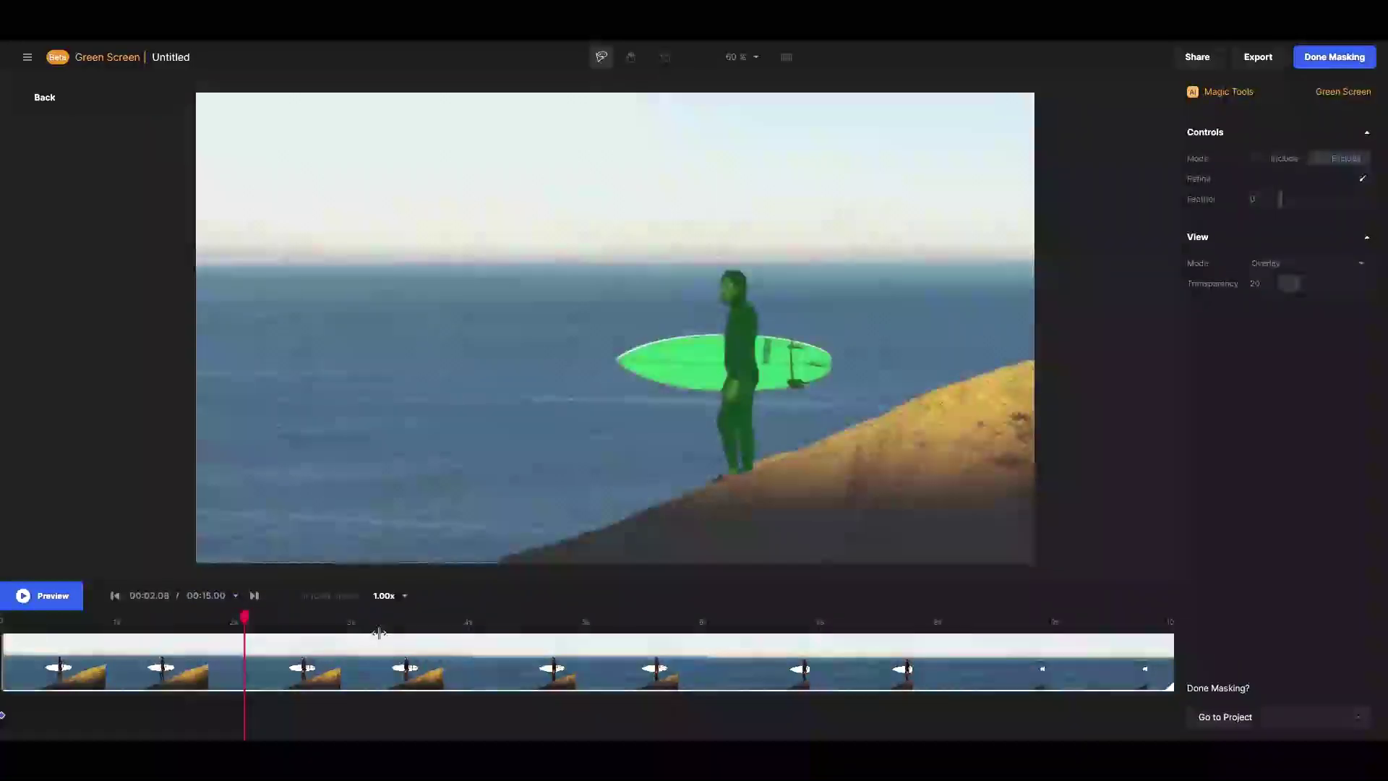
{"action": "left_click_drag", "start_coordinate": [336, 630], "coordinate": [289, 649]}
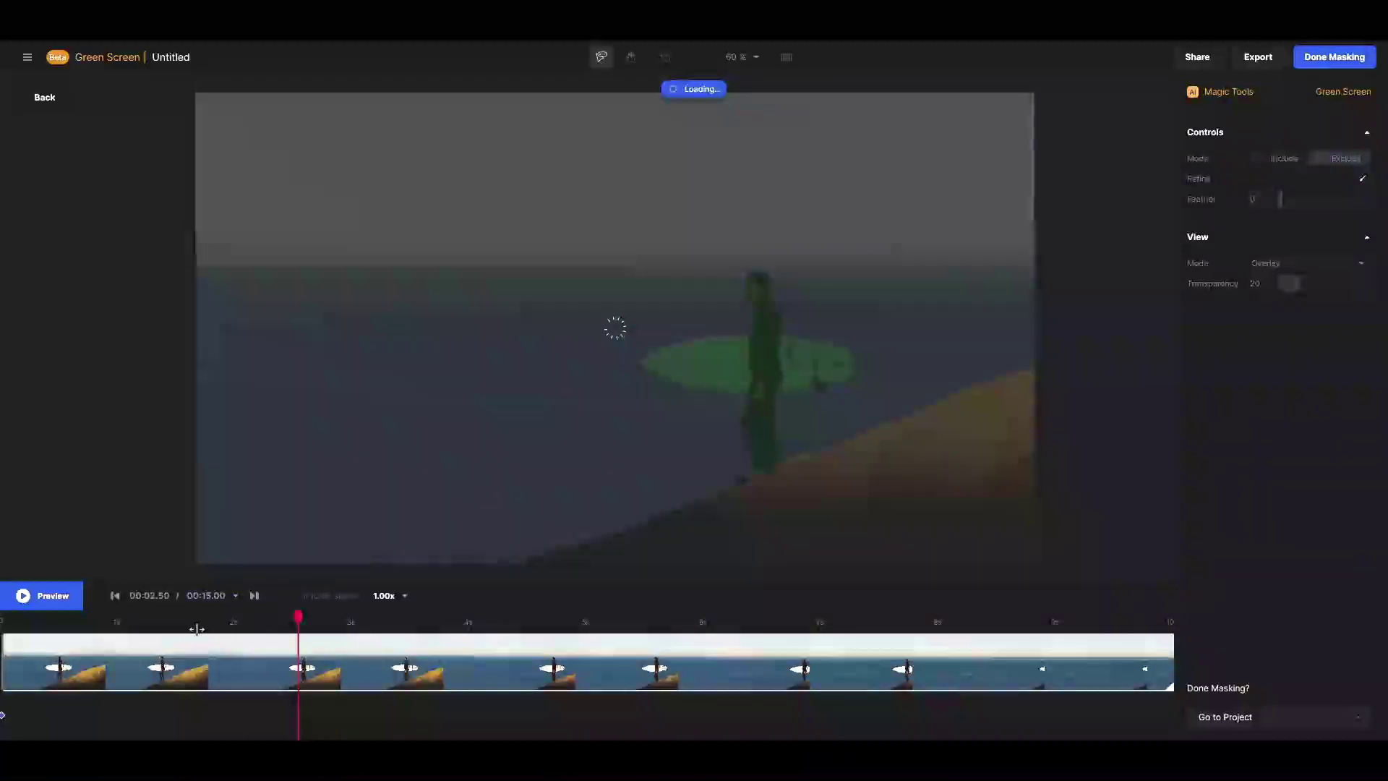
{"action": "left_click", "coordinate": [124, 622]}
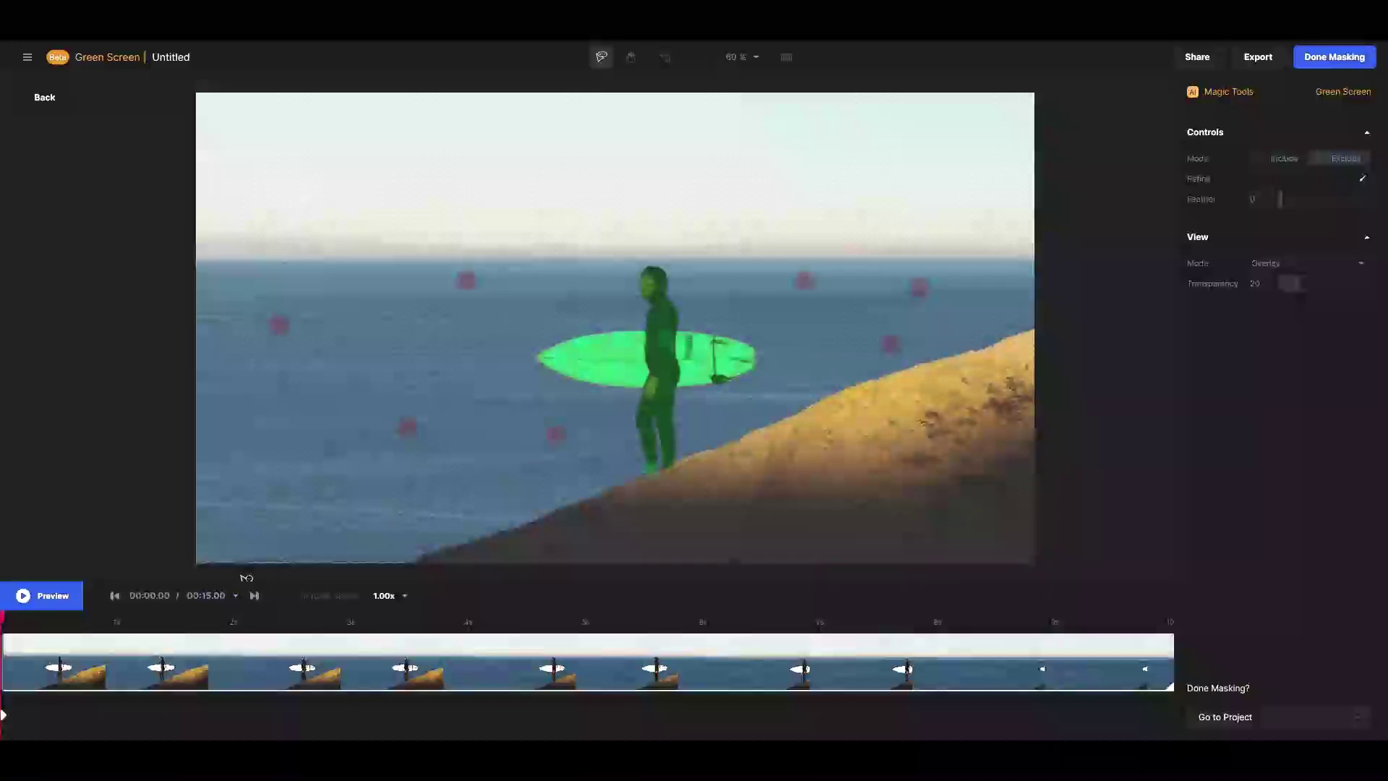
{"action": "left_click_drag", "start_coordinate": [84, 622], "coordinate": [266, 631]}
Switch Mode to Include and add two more points on the surfboard
{"action": "left_click", "coordinate": [1284, 159]}
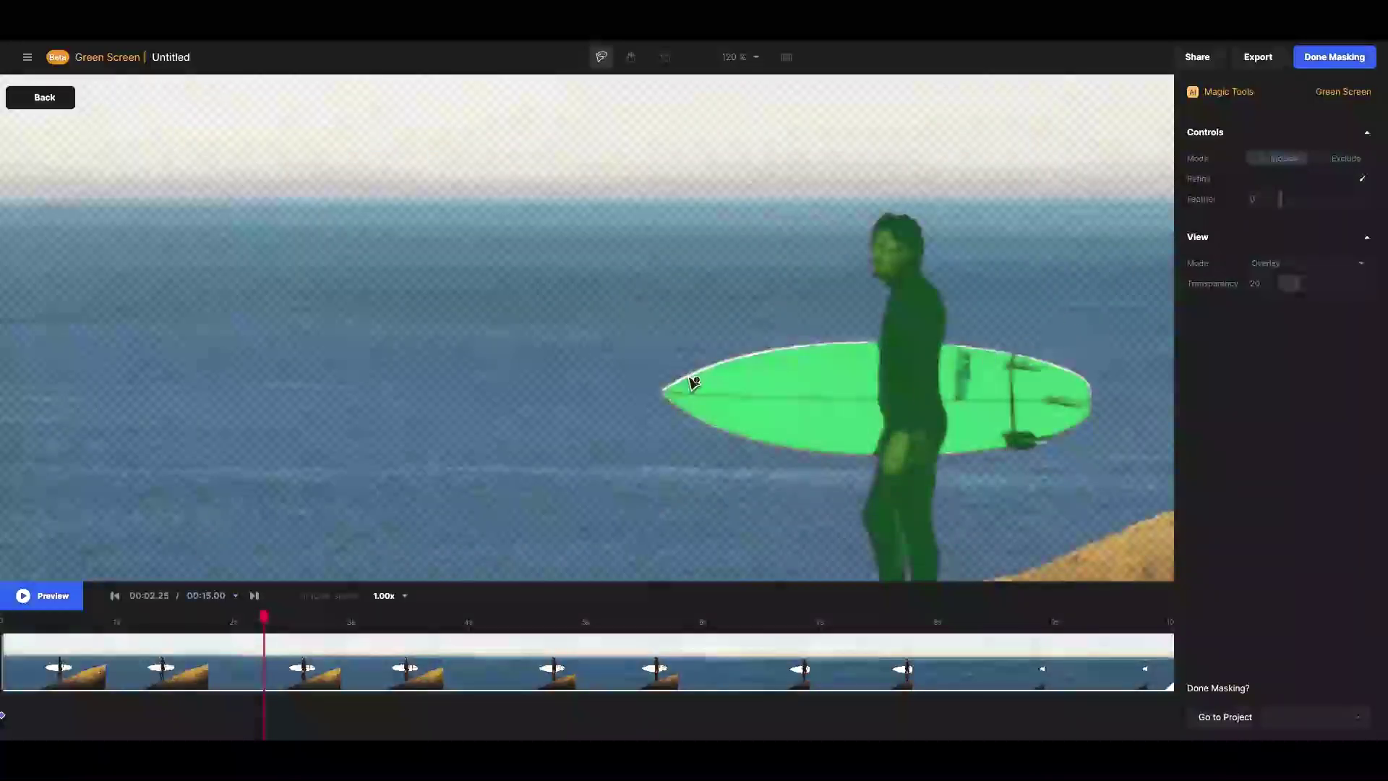
{"action": "left_click", "coordinate": [730, 367]}
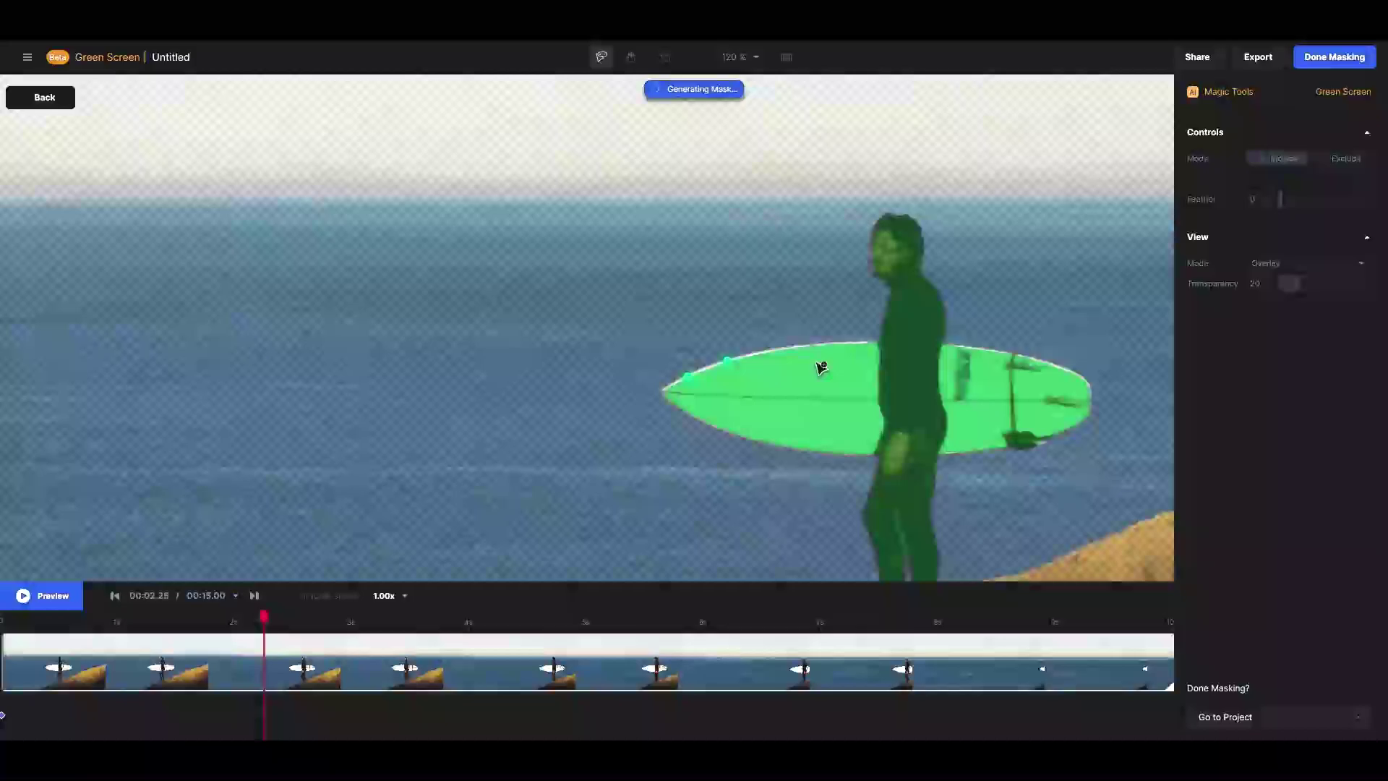
{"action": "left_click", "coordinate": [781, 390]}
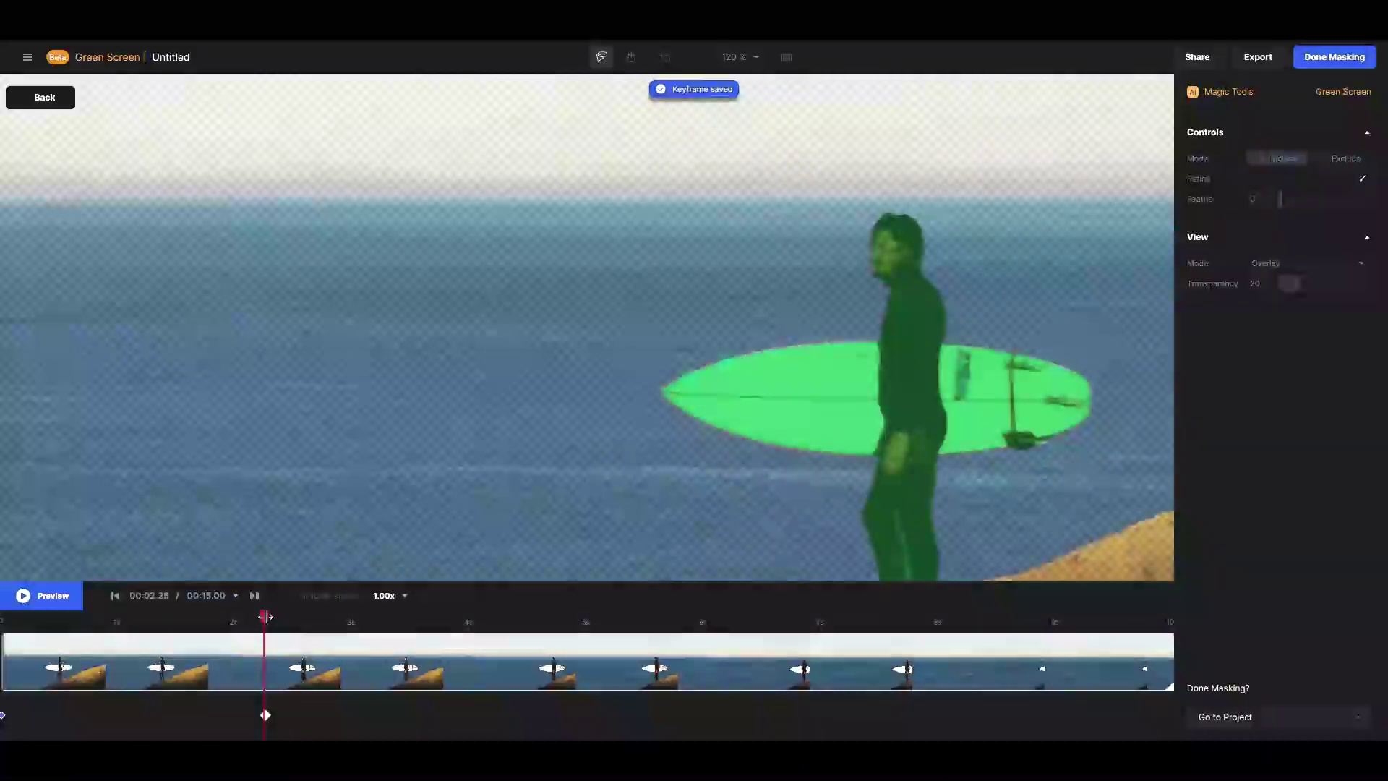
Return the playhead to the first frame and fit the whole video frame in view
{"action": "left_click_drag", "start_coordinate": [265, 616], "coordinate": [4, 618]}
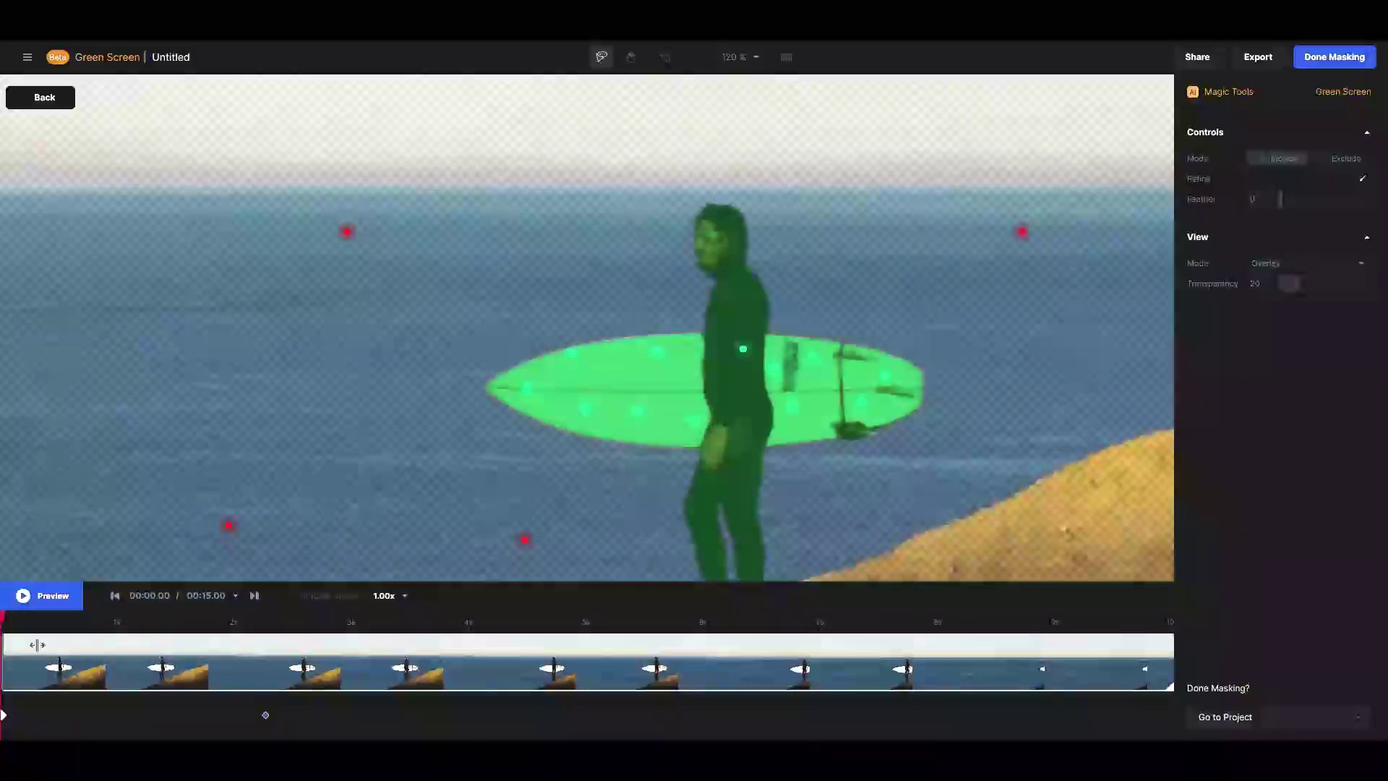
{"action": "left_click", "coordinate": [1257, 197]}
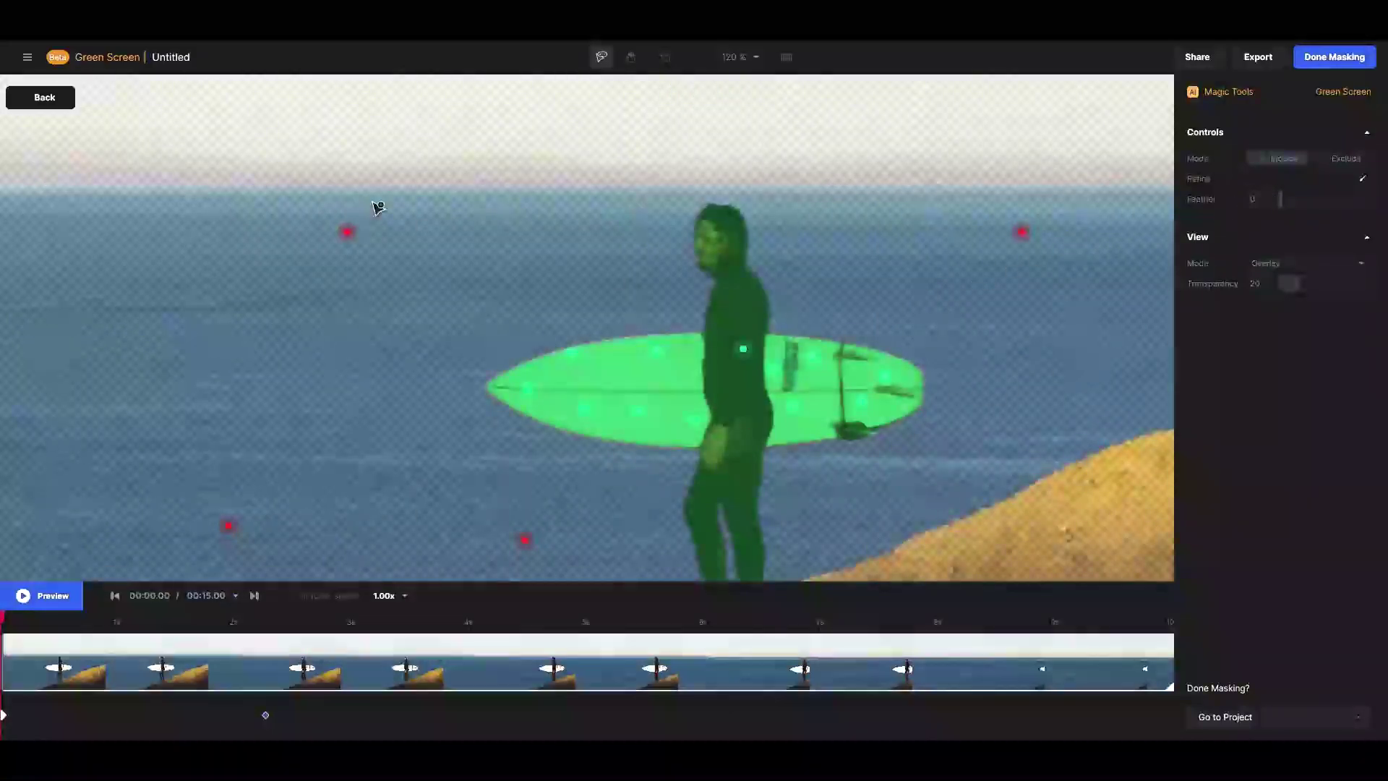
{"action": "left_click", "coordinate": [756, 61]}
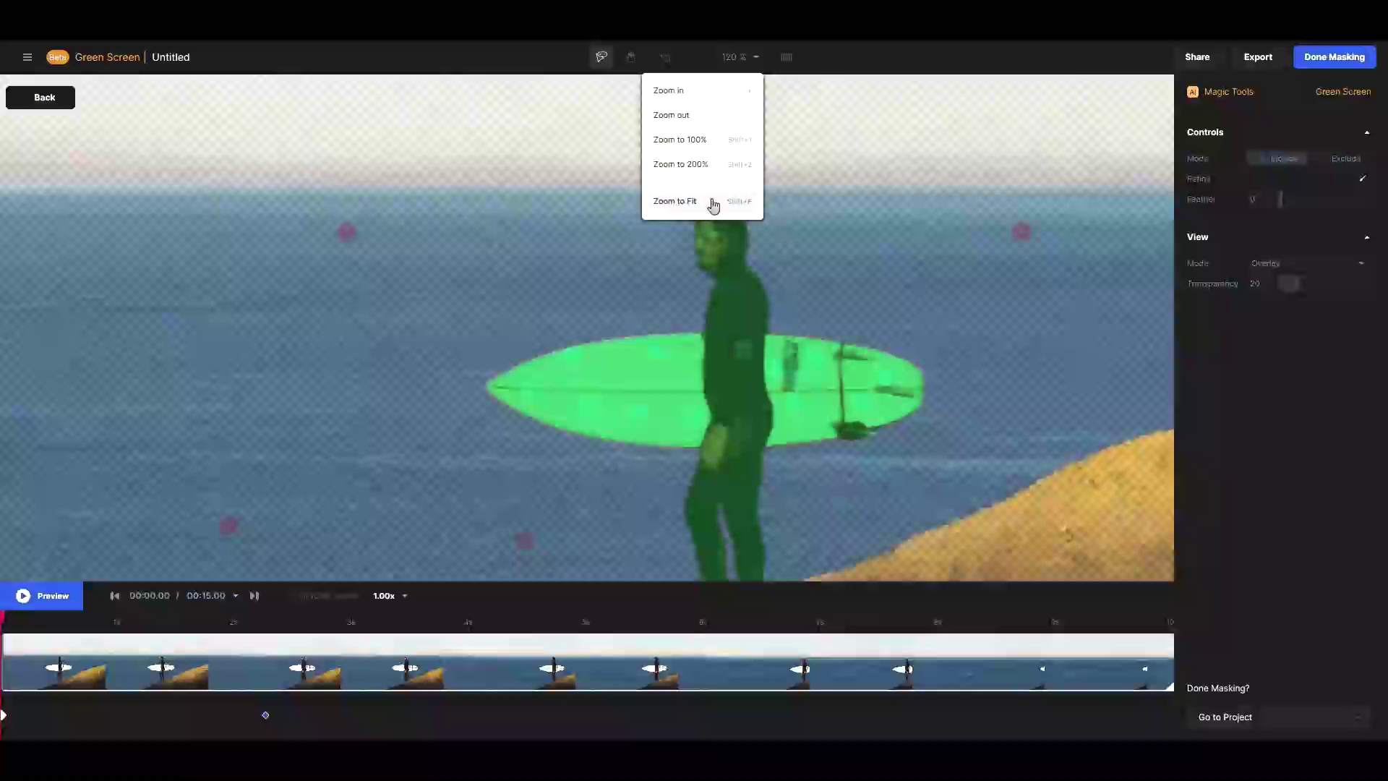
{"action": "left_click", "coordinate": [712, 204]}
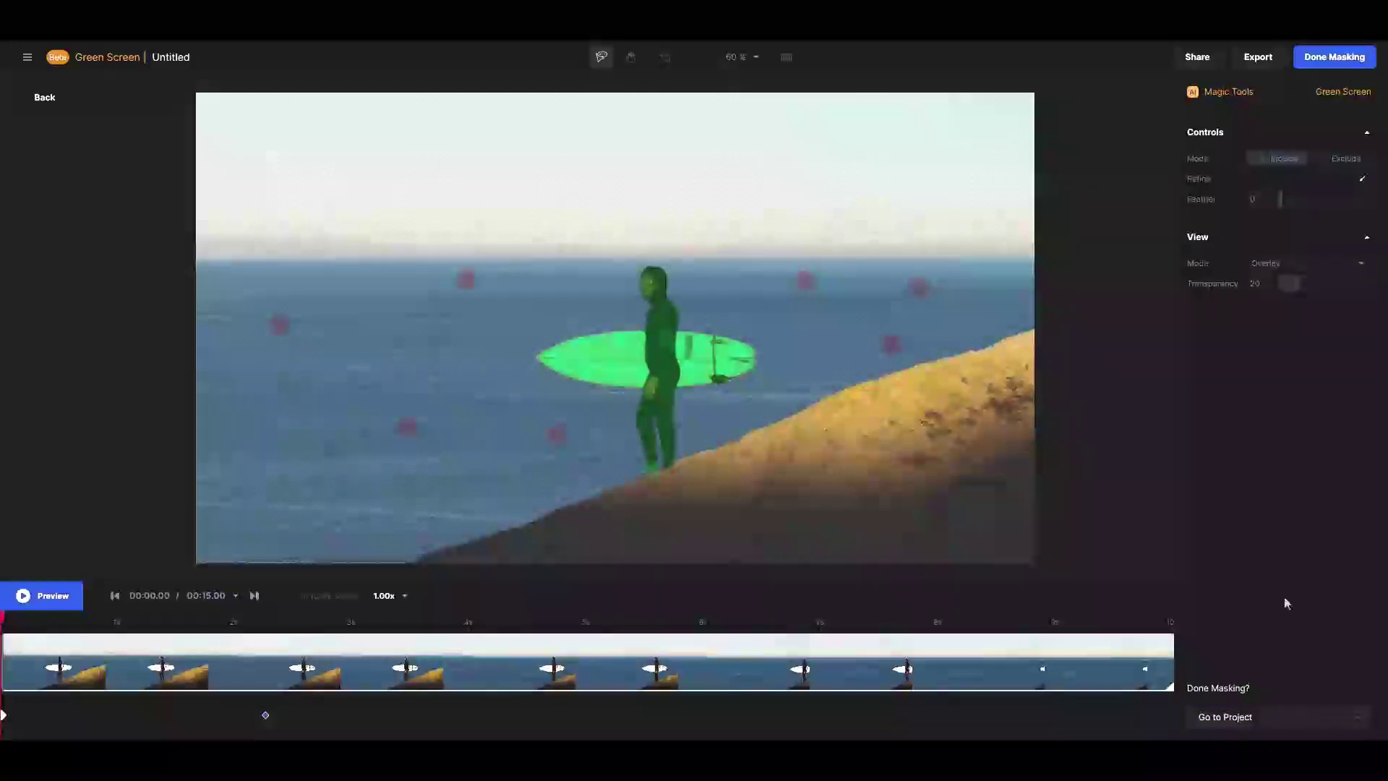
Return to the project and preview the keyed surfer-on-black clip, rewinding to the start
{"action": "left_click", "coordinate": [1219, 718]}
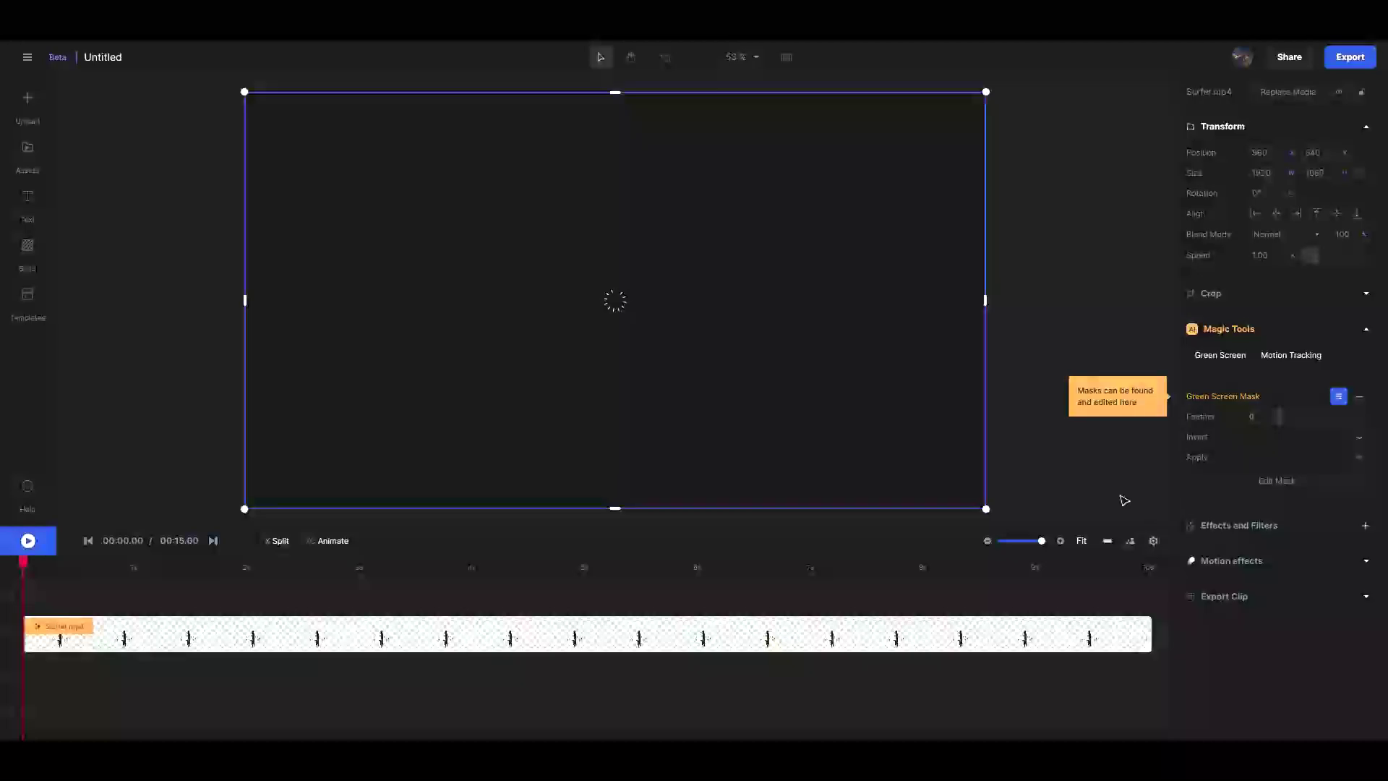
{"action": "left_click", "coordinate": [1126, 402]}
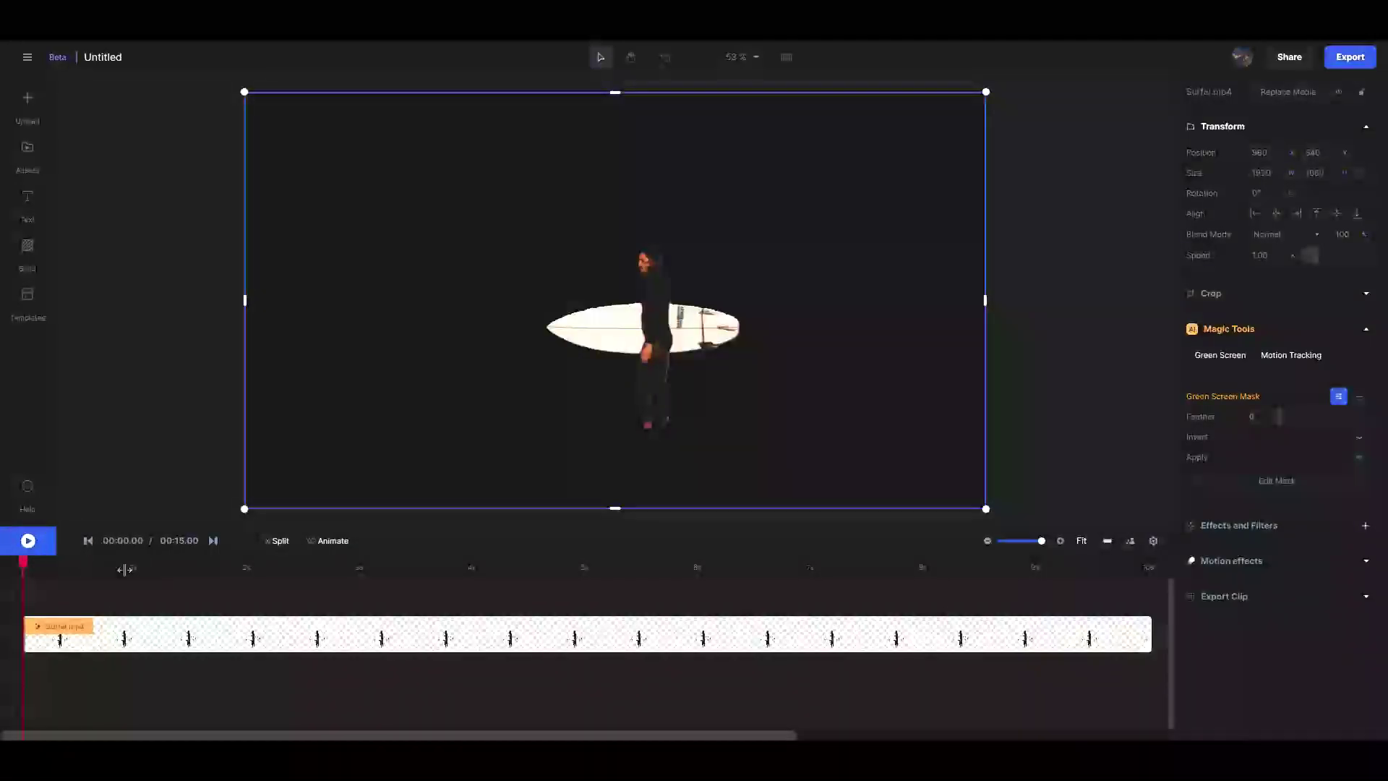
{"action": "left_click", "coordinate": [40, 551]}
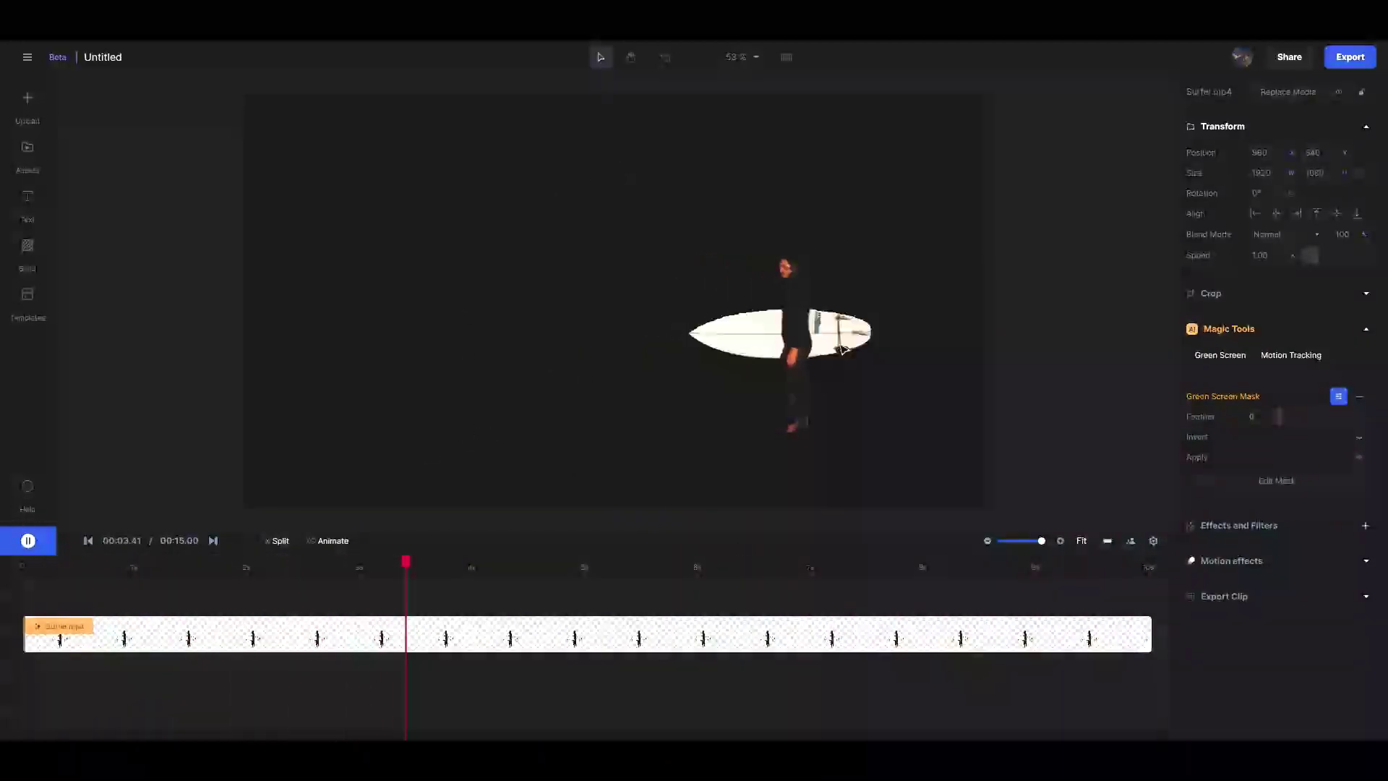
{"action": "left_click", "coordinate": [30, 542]}
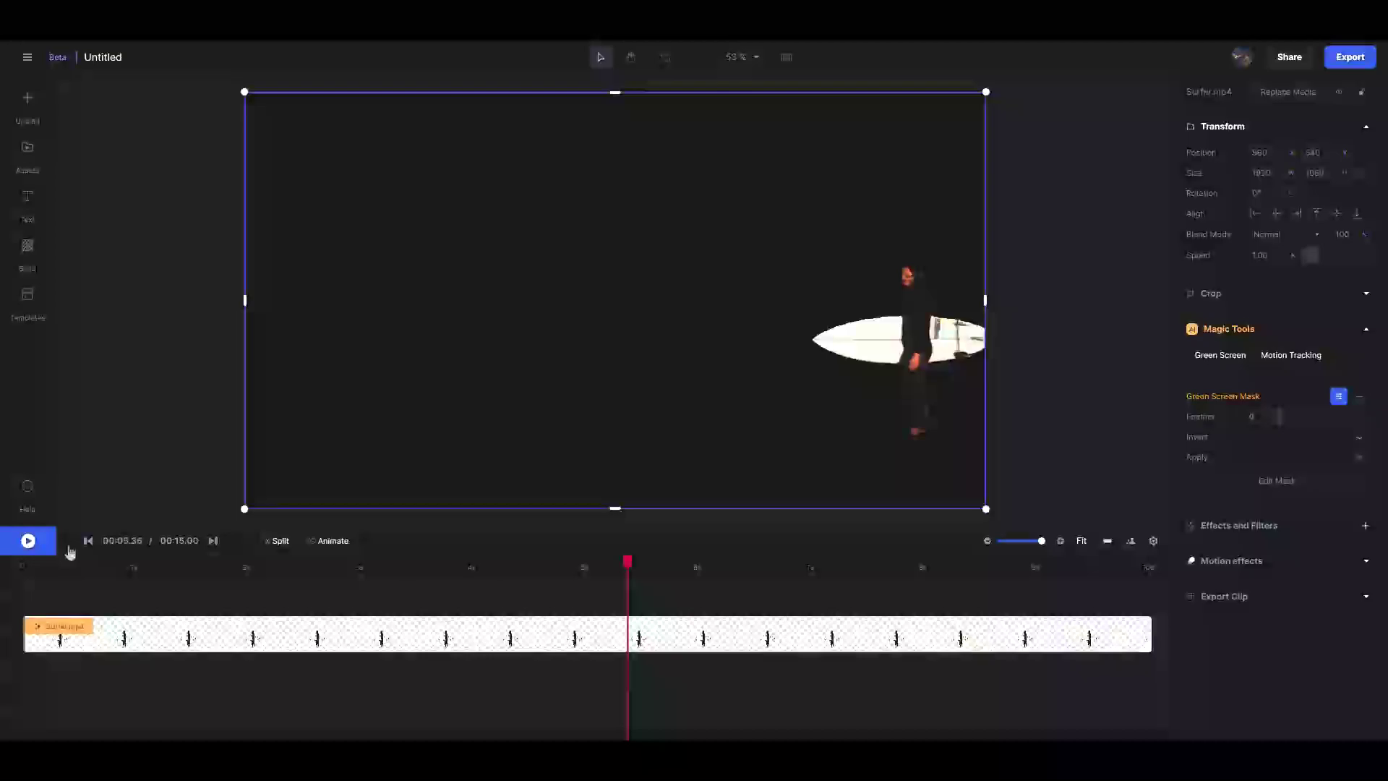
{"action": "left_click_drag", "start_coordinate": [620, 561], "coordinate": [2, 591]}
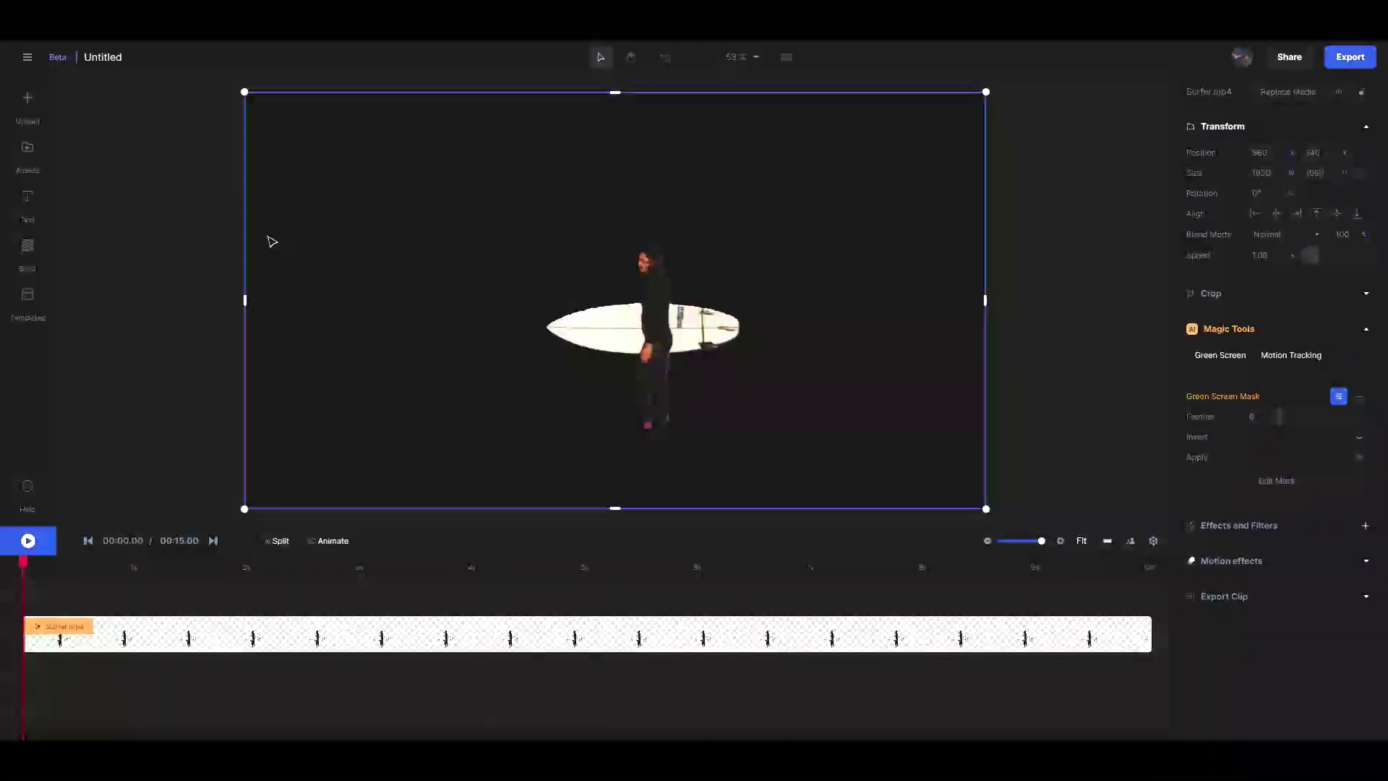
Open Demo Assets in the Assets panel and browse its 14 clips, images and audio files
{"action": "left_click", "coordinate": [26, 149]}
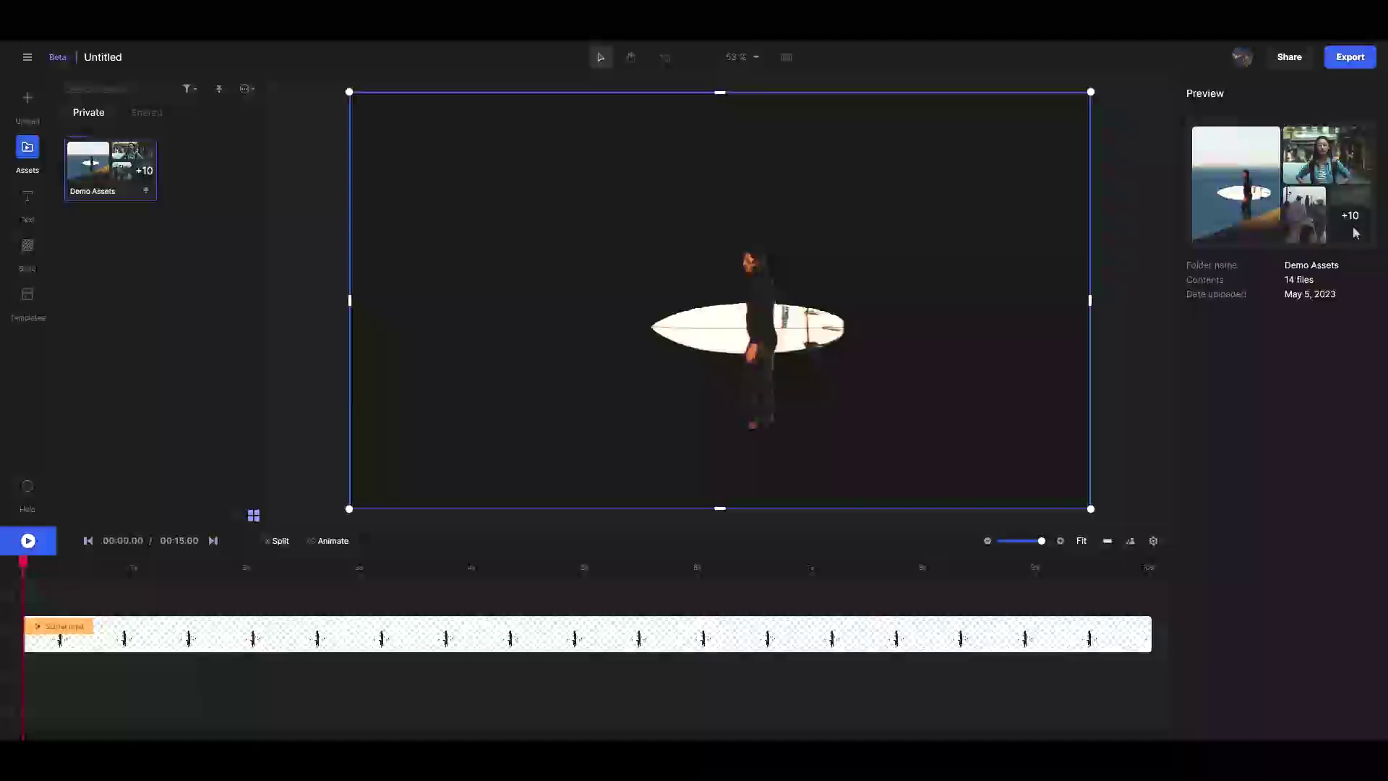
{"action": "left_click", "coordinate": [100, 172]}
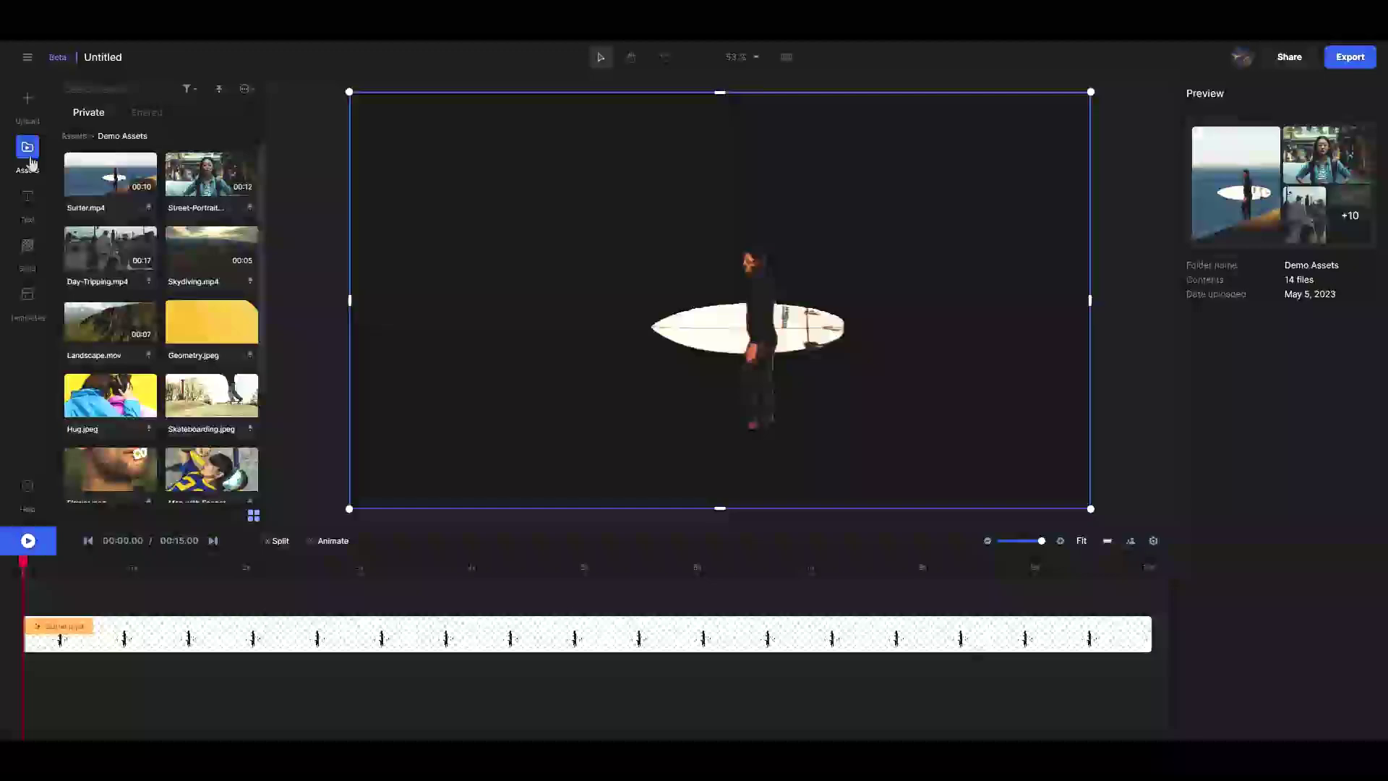
{"action": "left_click", "coordinate": [68, 137]}
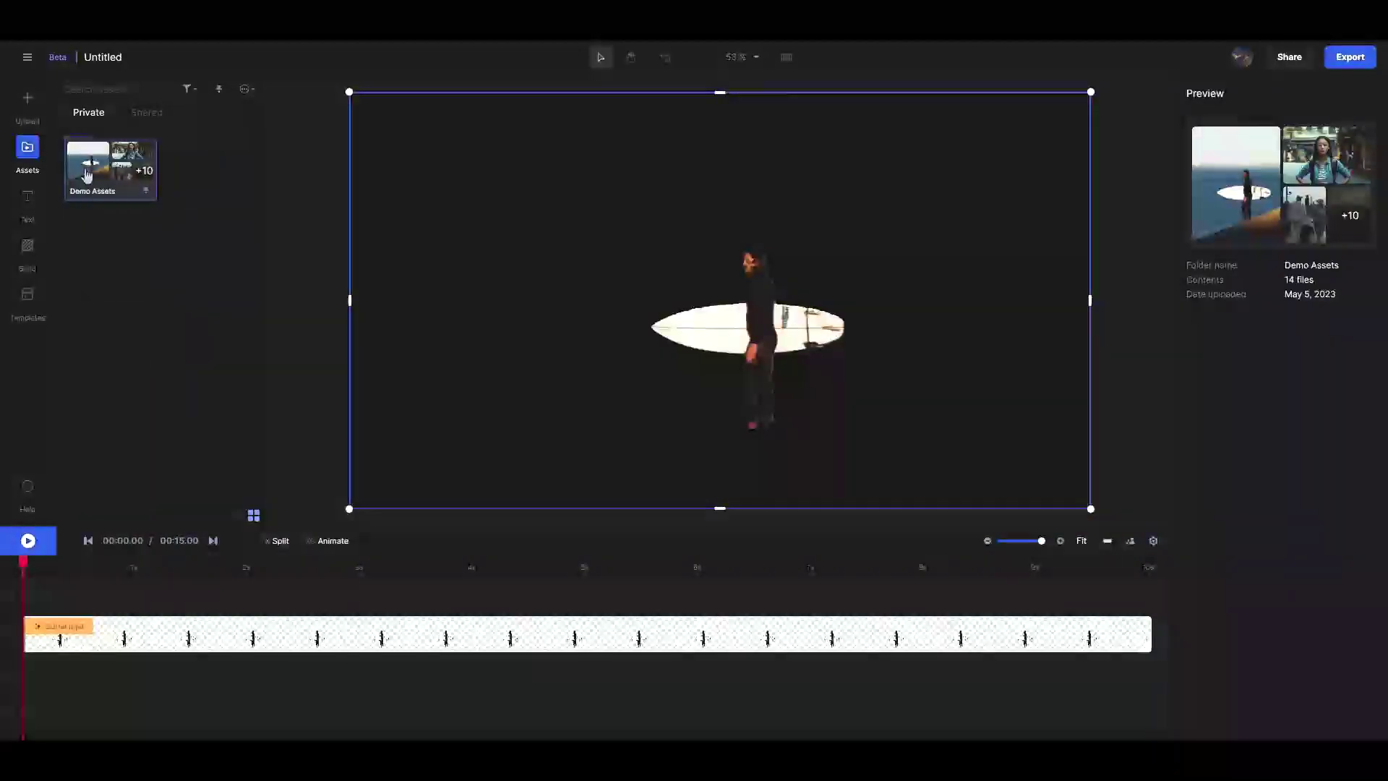
{"action": "left_click", "coordinate": [110, 194]}
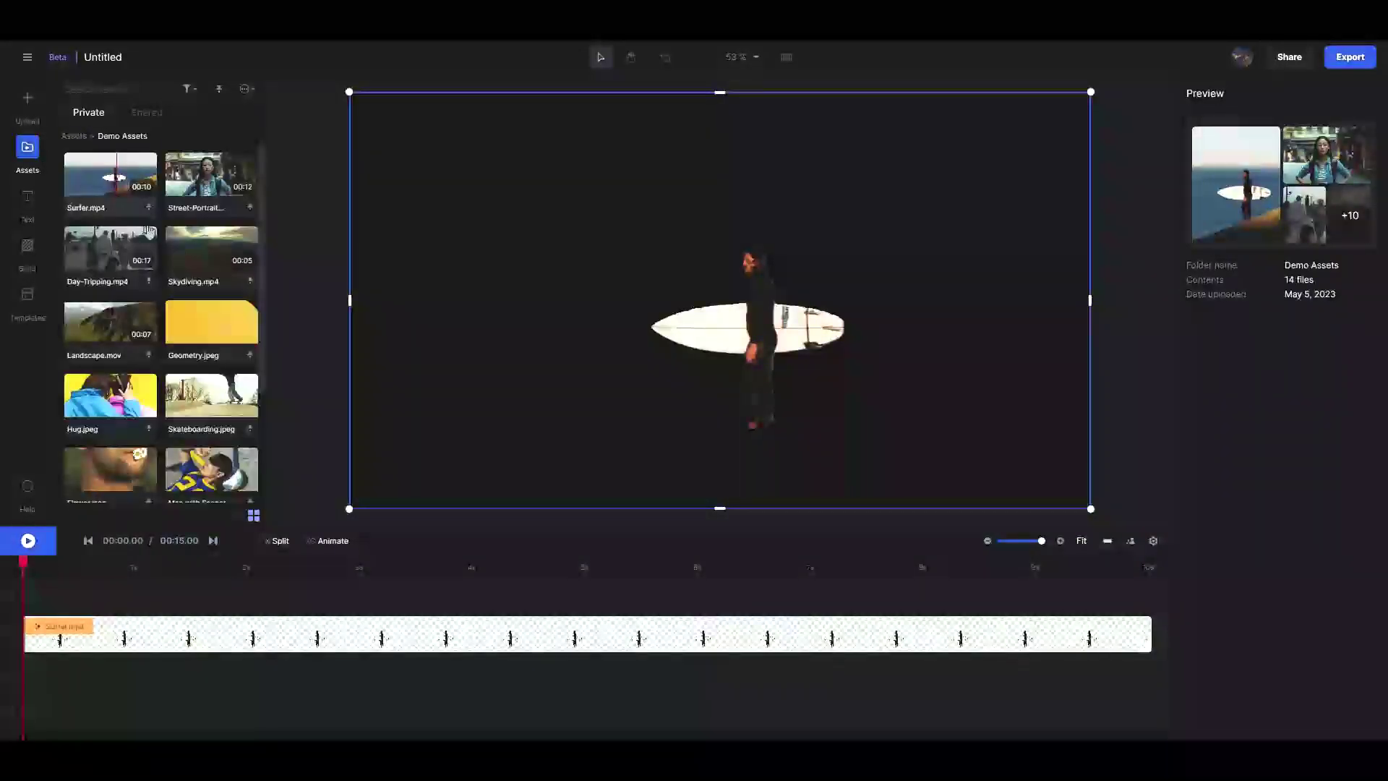
{"action": "scroll", "coordinate": [186, 350], "scroll_direction": "down", "scroll_amount": 3}
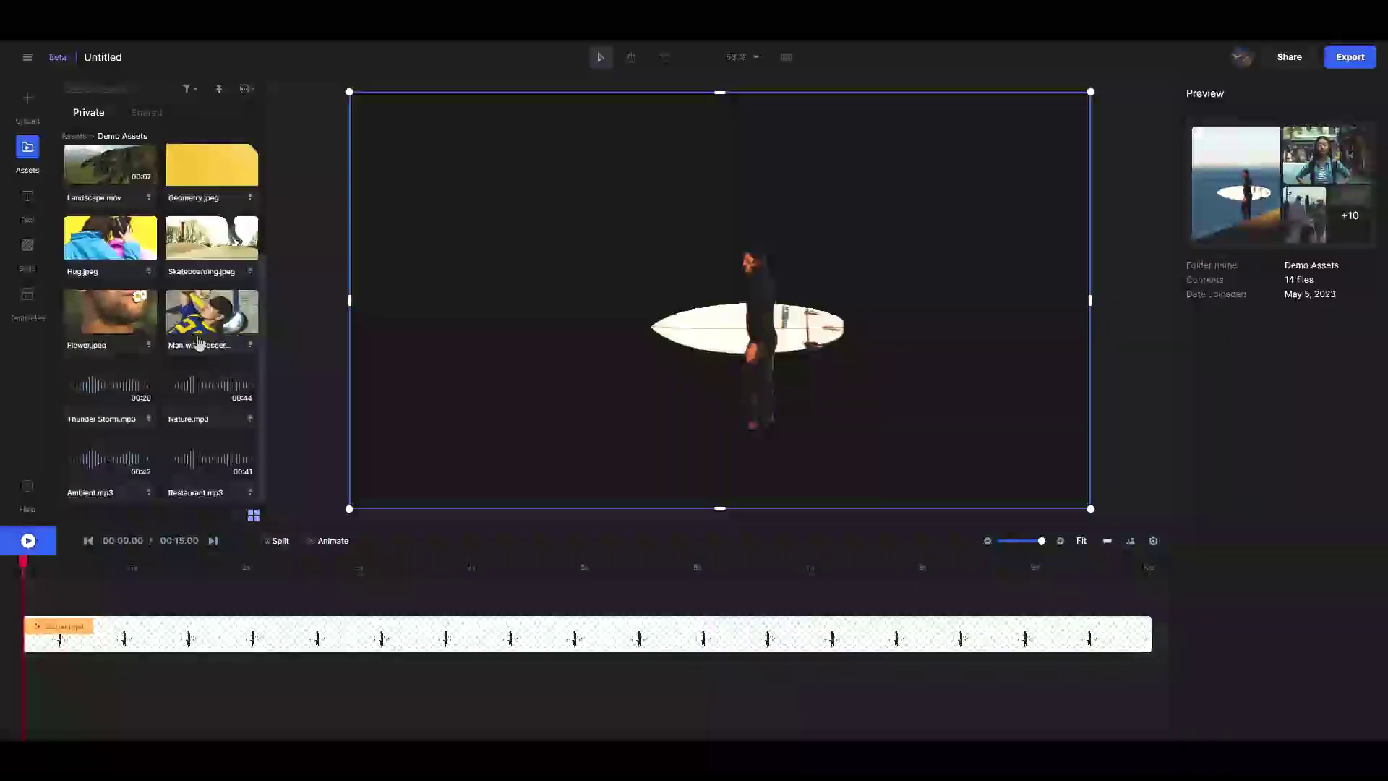
{"action": "scroll", "coordinate": [189, 357], "scroll_direction": "up", "scroll_amount": 3}
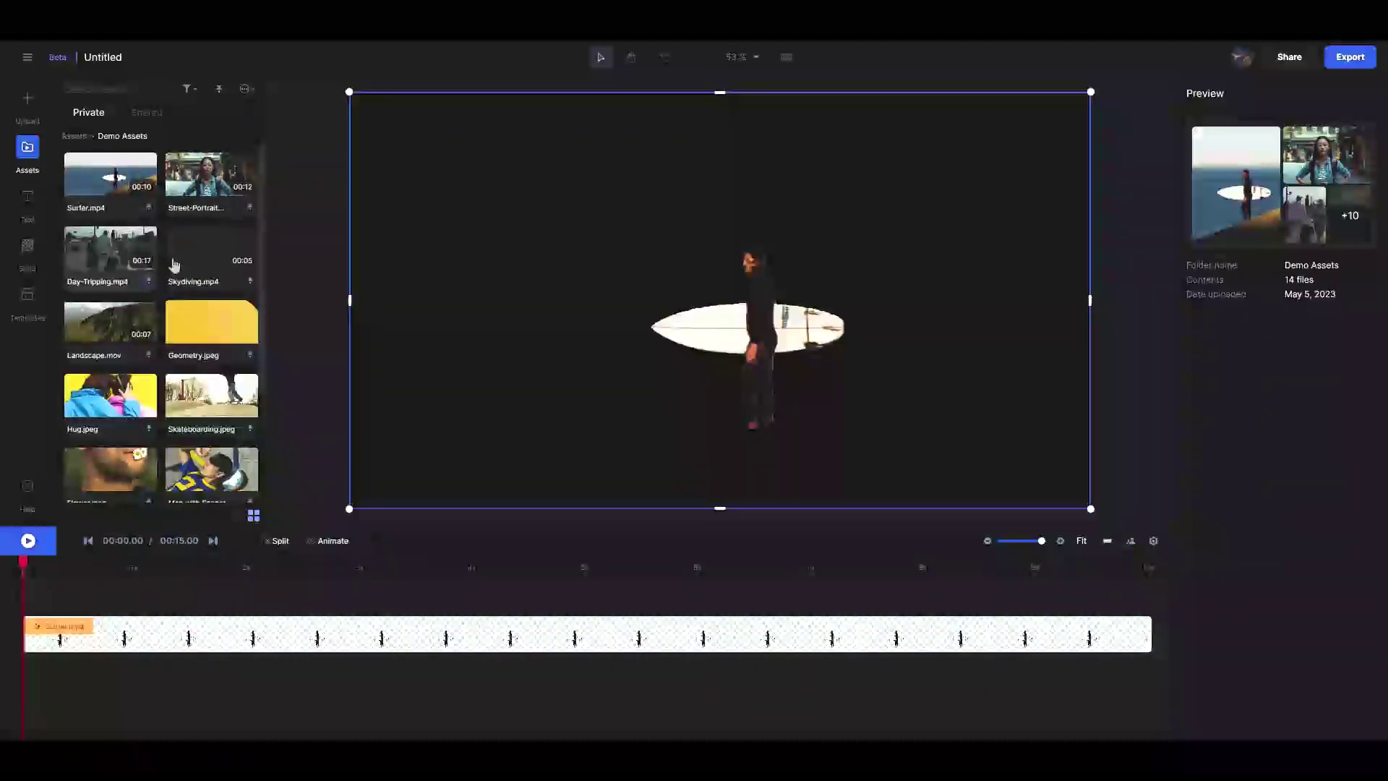
{"action": "scroll", "coordinate": [229, 449], "scroll_direction": "down", "scroll_amount": 2}
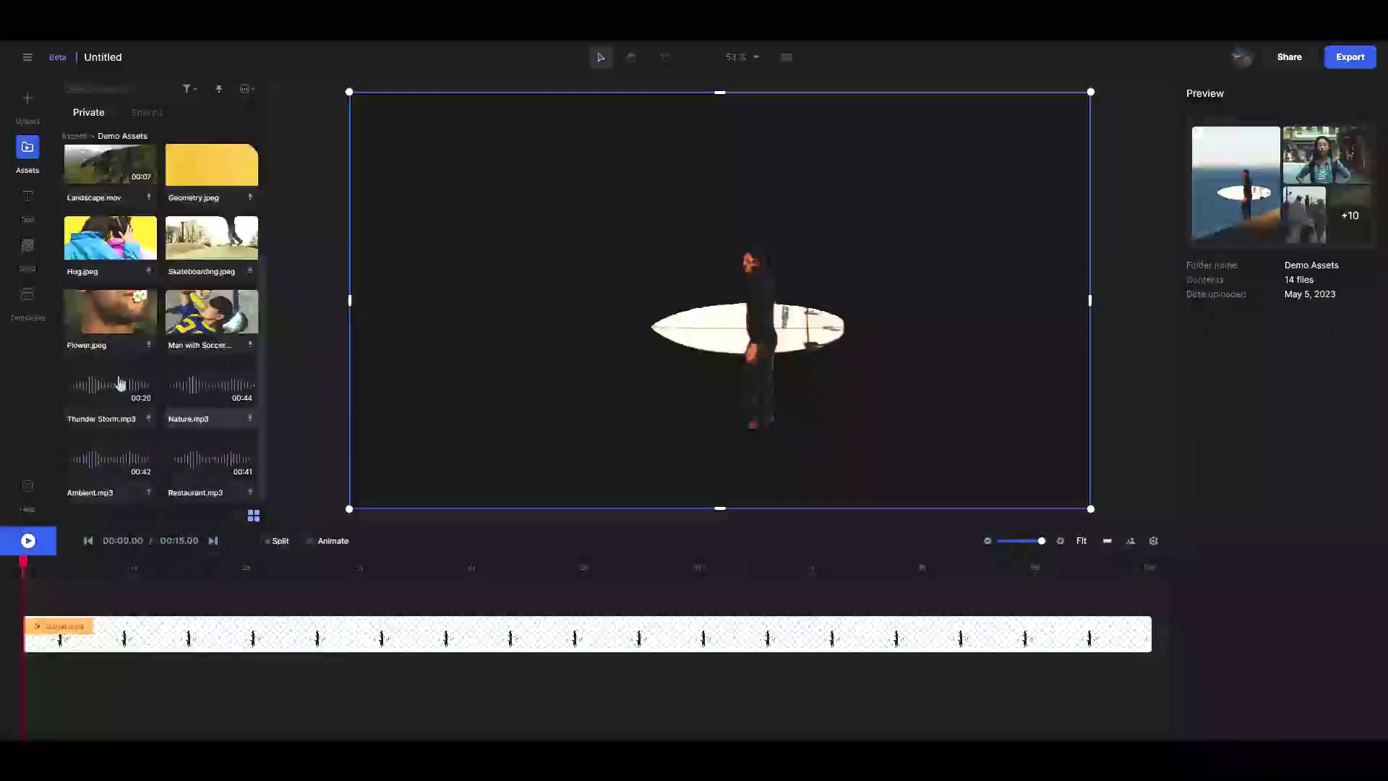
{"action": "scroll", "coordinate": [123, 457], "scroll_direction": "up", "scroll_amount": 2}
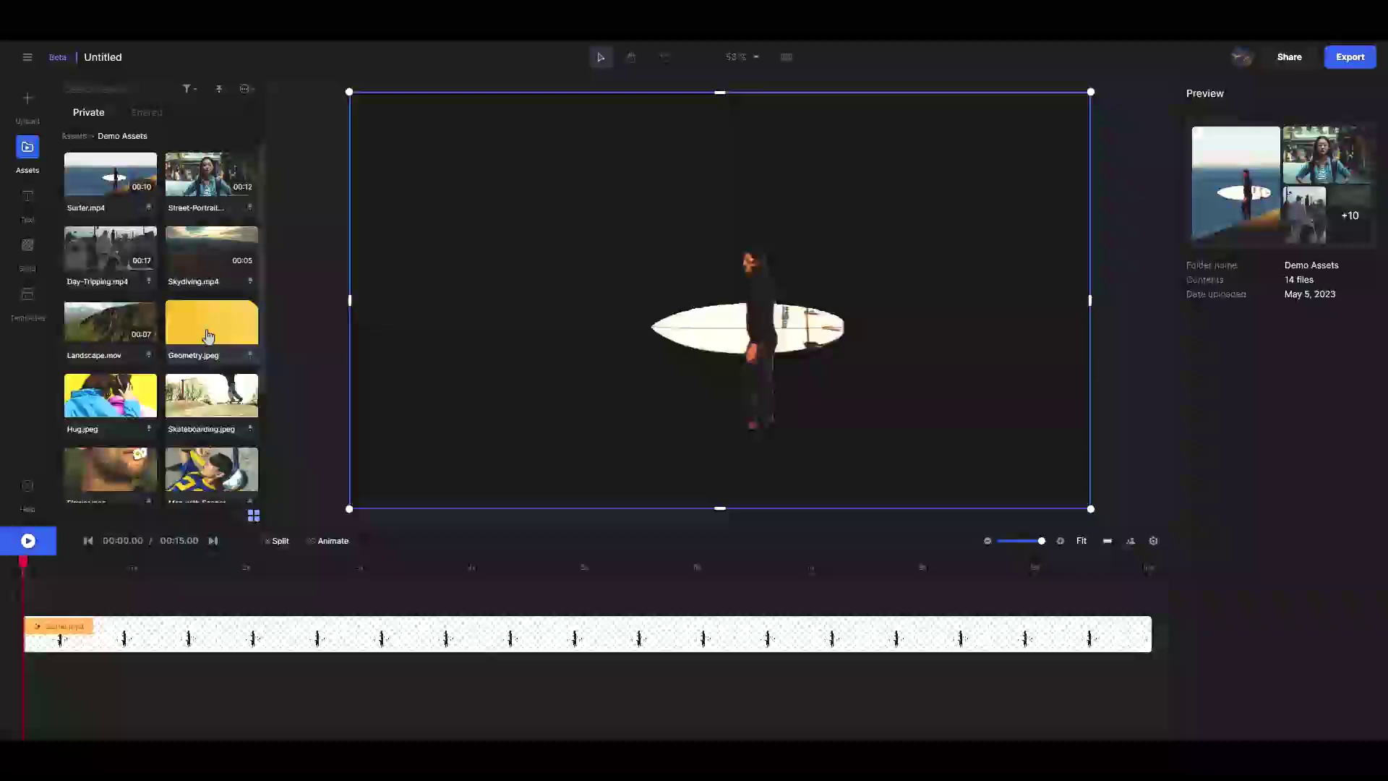
Put Geometry.jpeg on a track beneath the Surfer clip and play the yellow-backed composite
{"action": "left_click", "coordinate": [208, 335]}
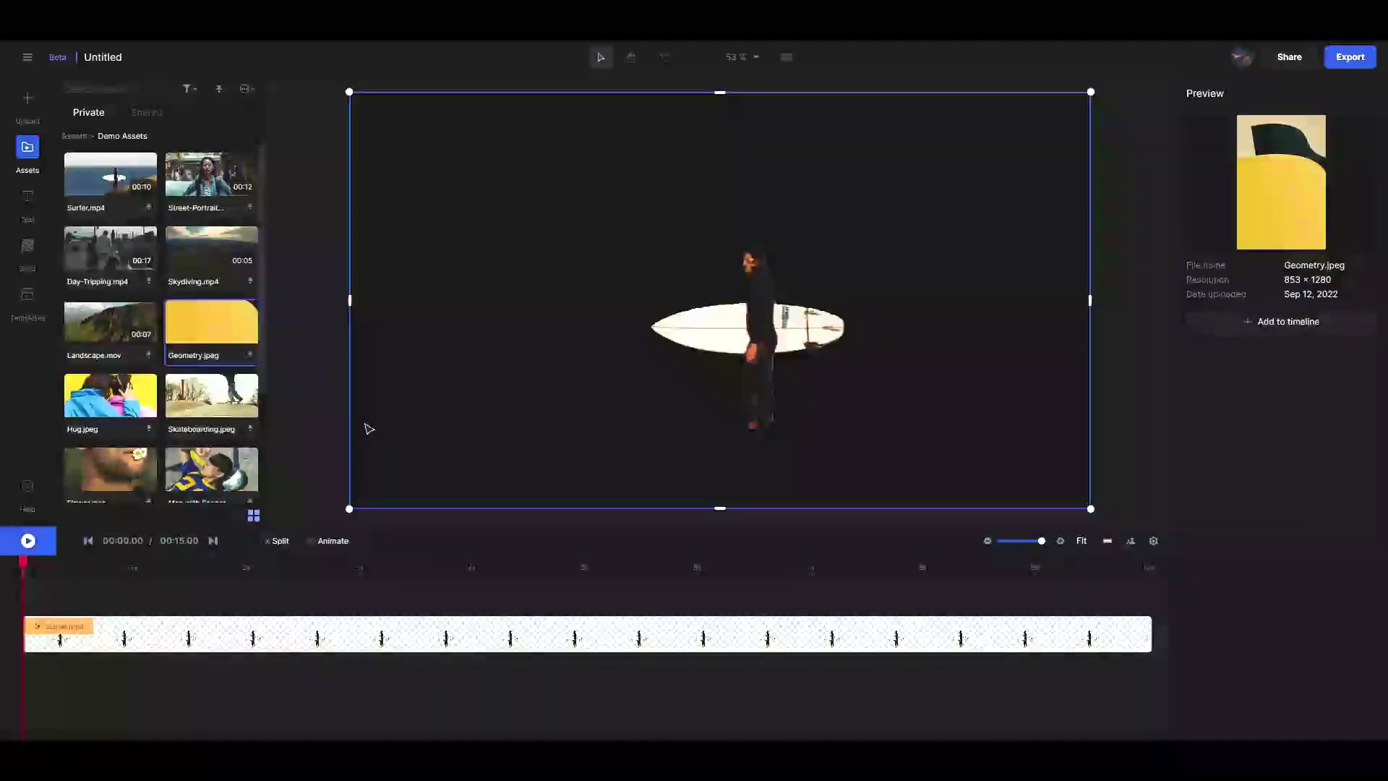
{"action": "left_click_drag", "start_coordinate": [211, 318], "coordinate": [48, 597]}
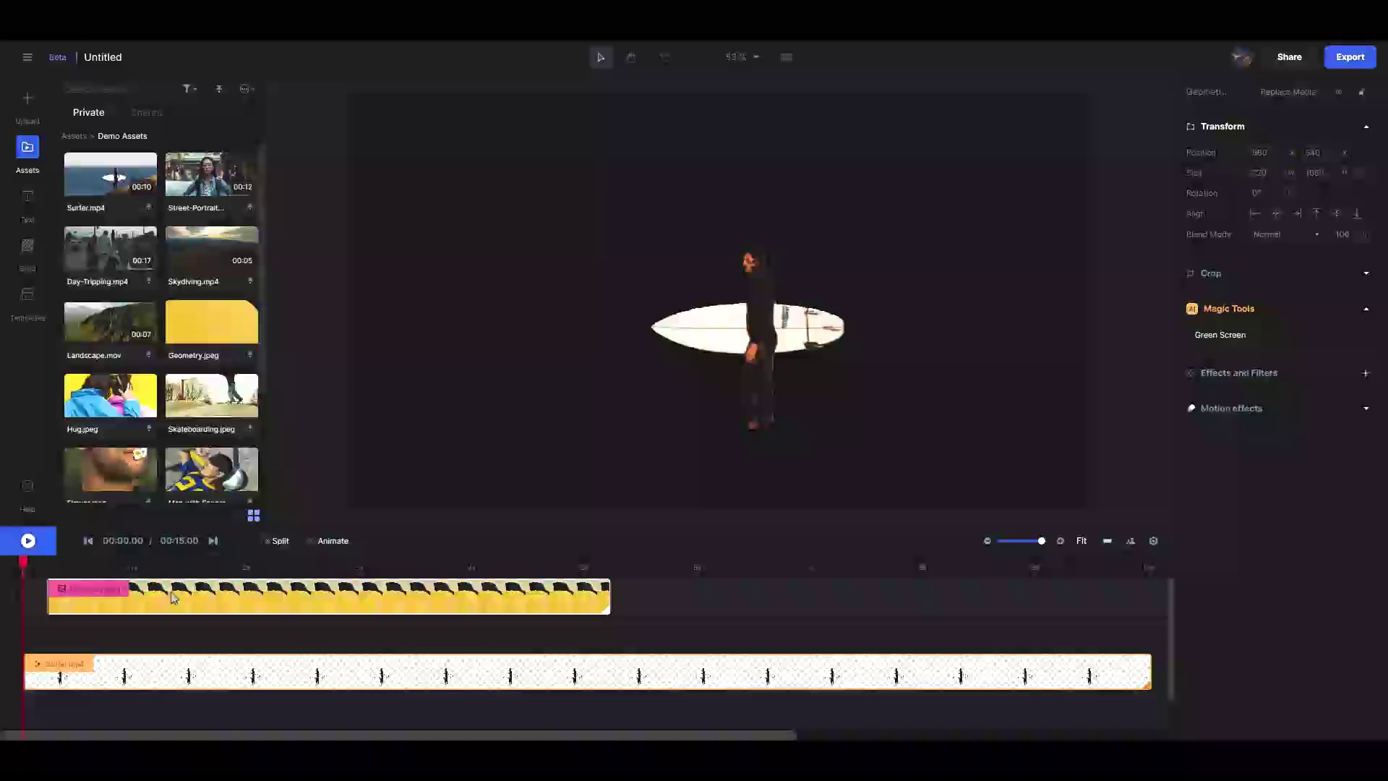
{"action": "left_click_drag", "start_coordinate": [166, 594], "coordinate": [125, 646]}
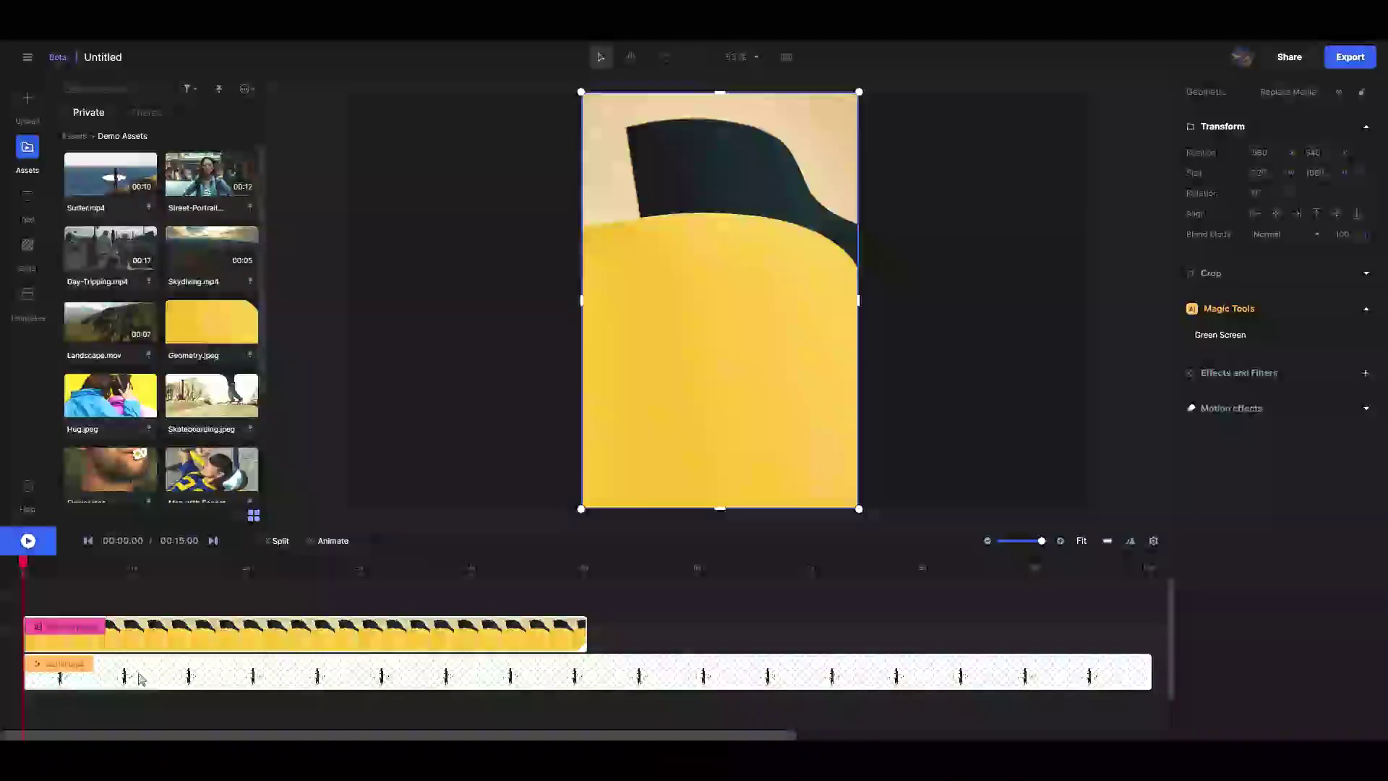
{"action": "left_click_drag", "start_coordinate": [140, 678], "coordinate": [138, 607]}
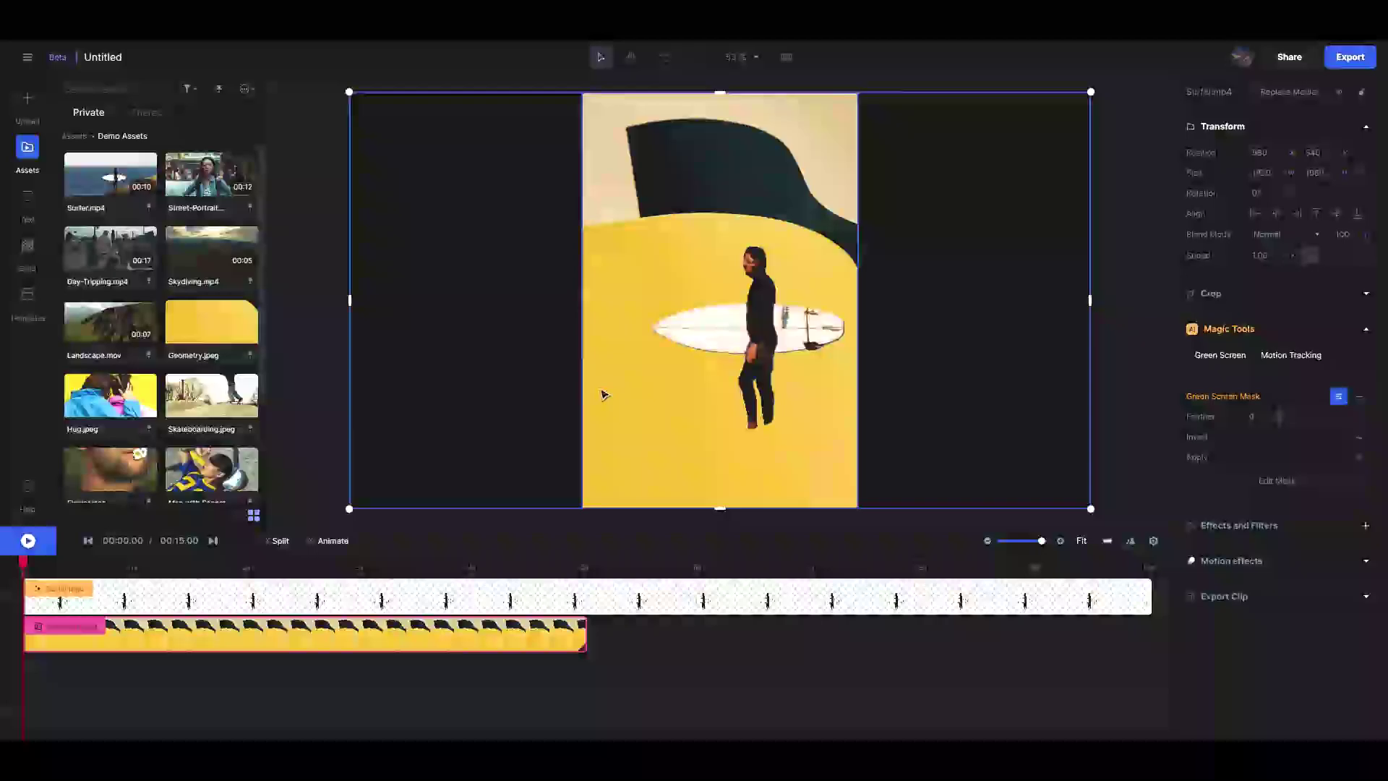
{"action": "key", "text": "space"}
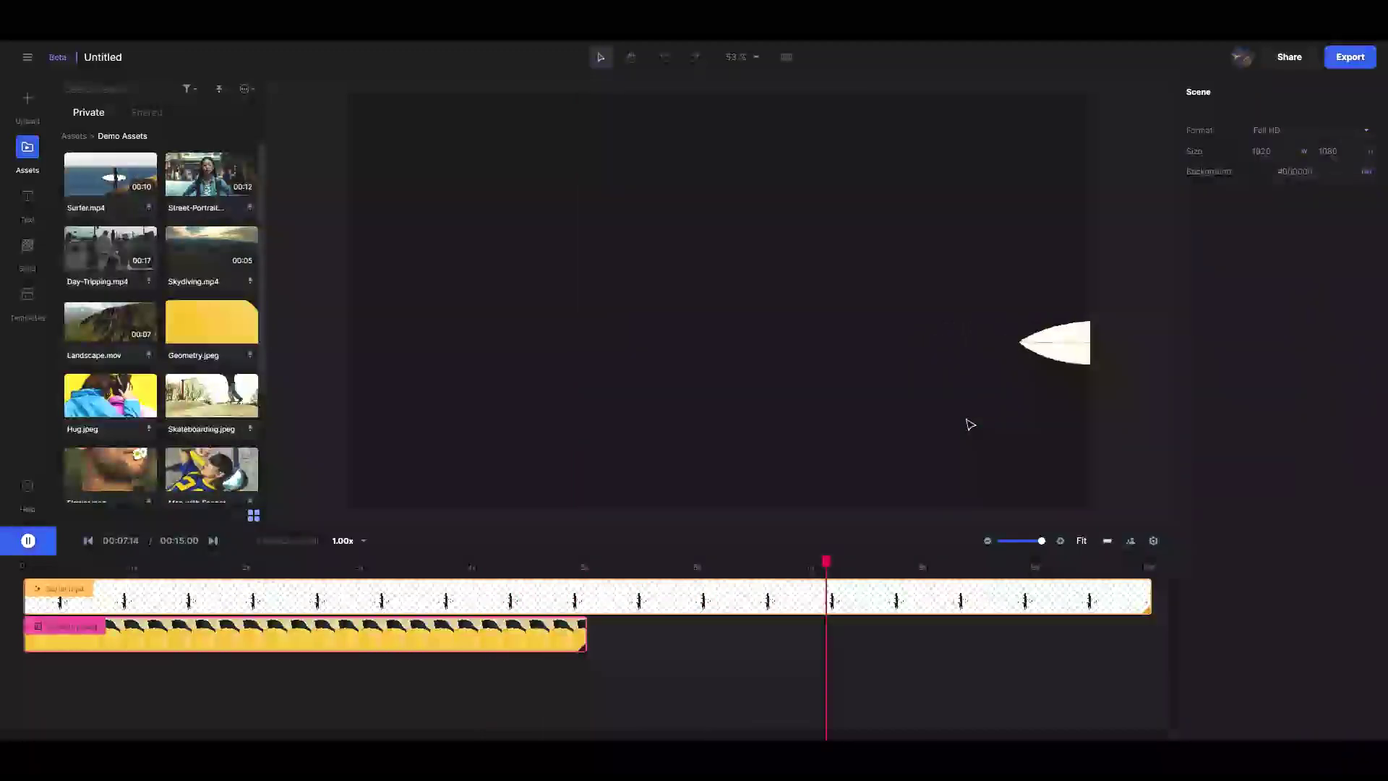
Pause playback and leave the editor for the Projects page via the main menu
{"action": "key", "text": "space"}
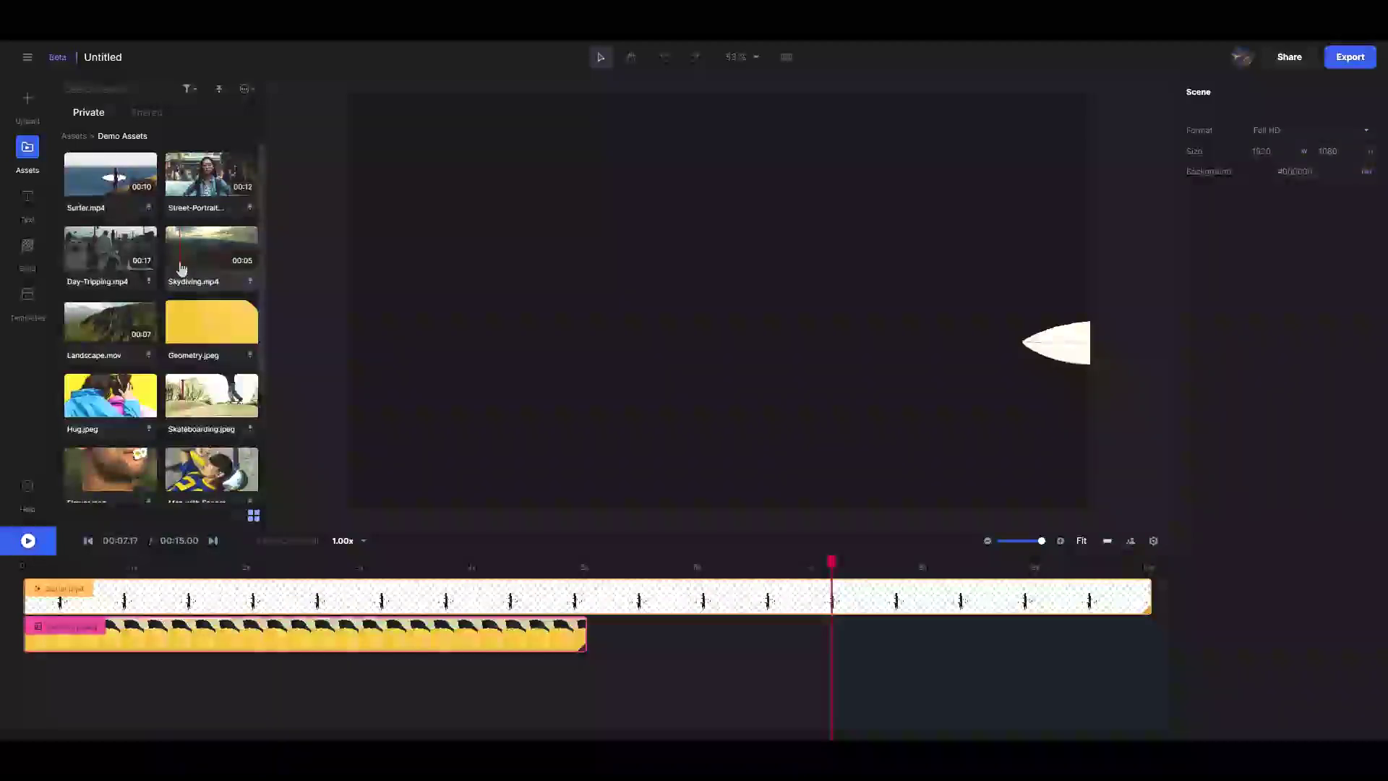
{"action": "left_click", "coordinate": [29, 61]}
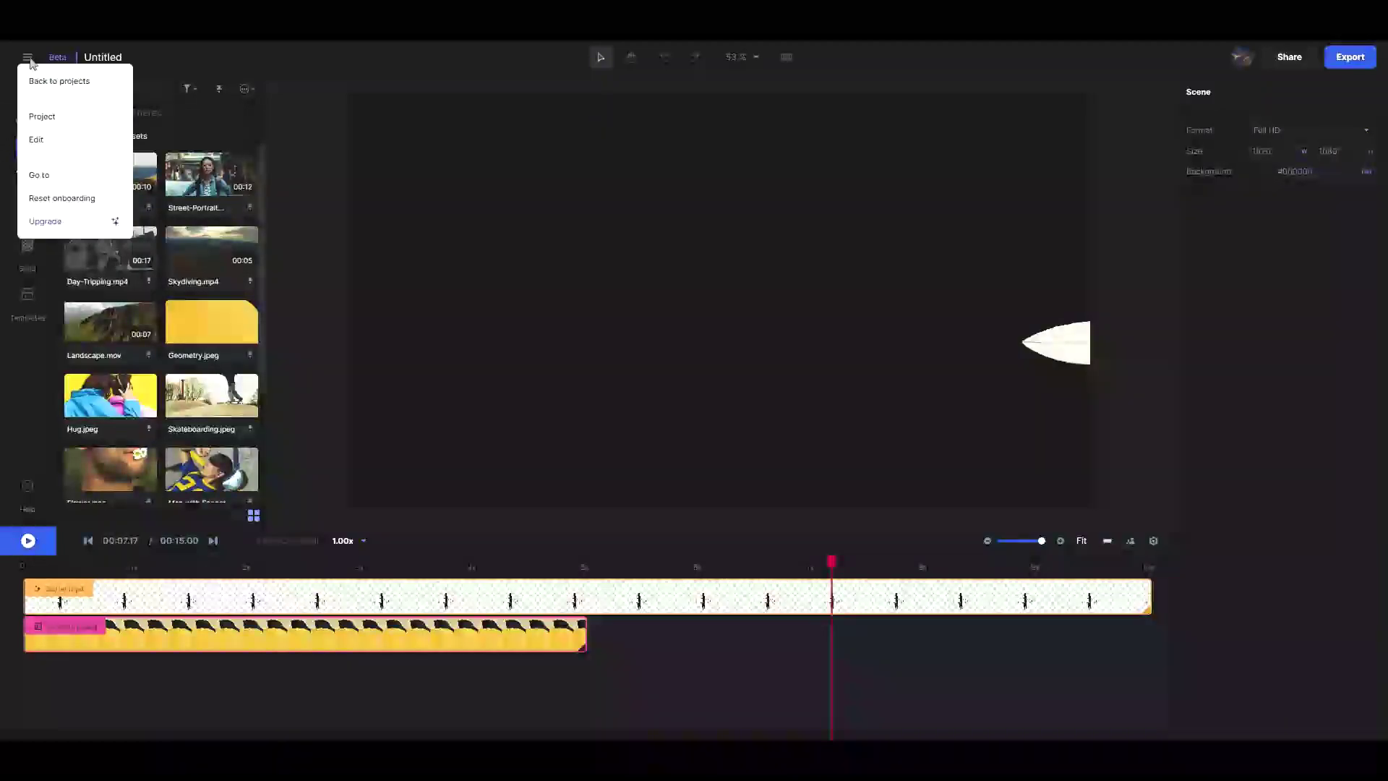
{"action": "left_click", "coordinate": [93, 81]}
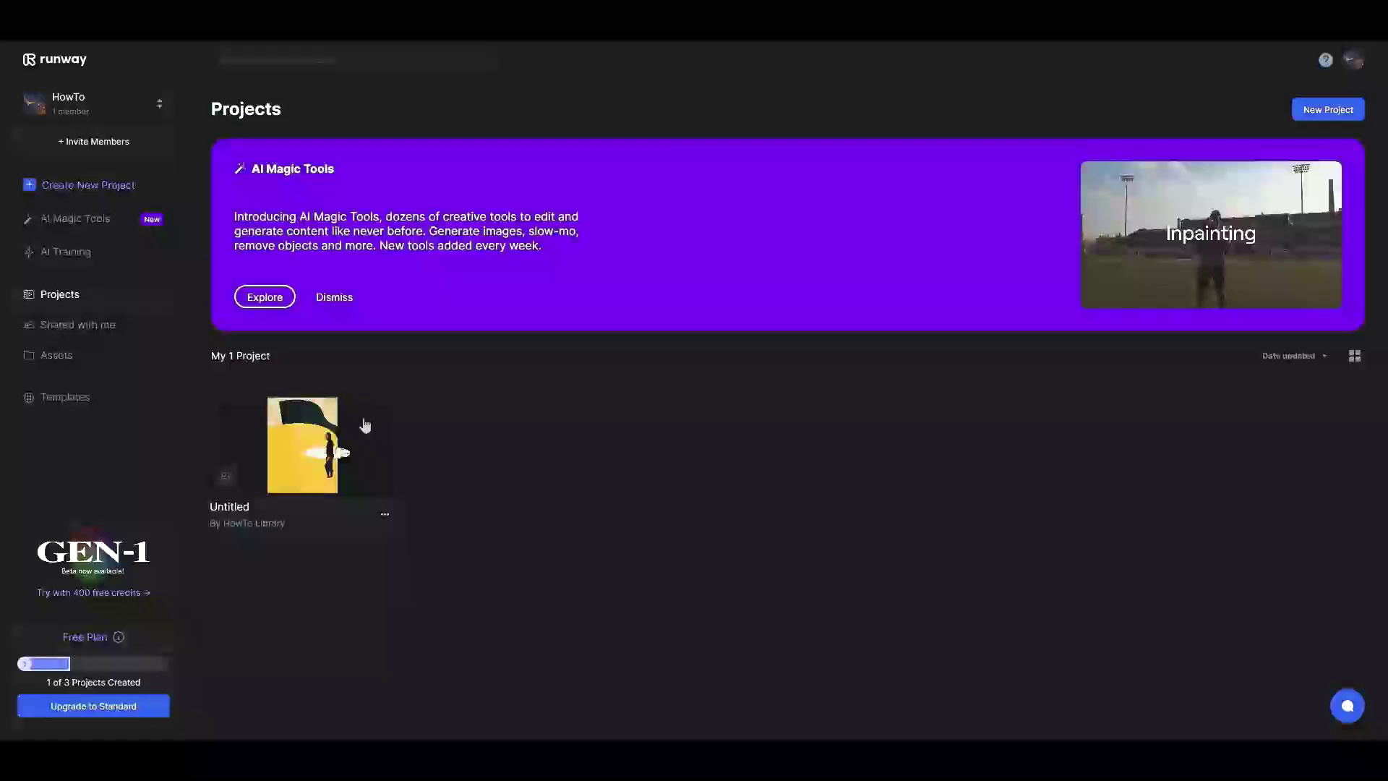
Browse the AI Magic Tools collection to find Inpainting
{"action": "left_click", "coordinate": [80, 226]}
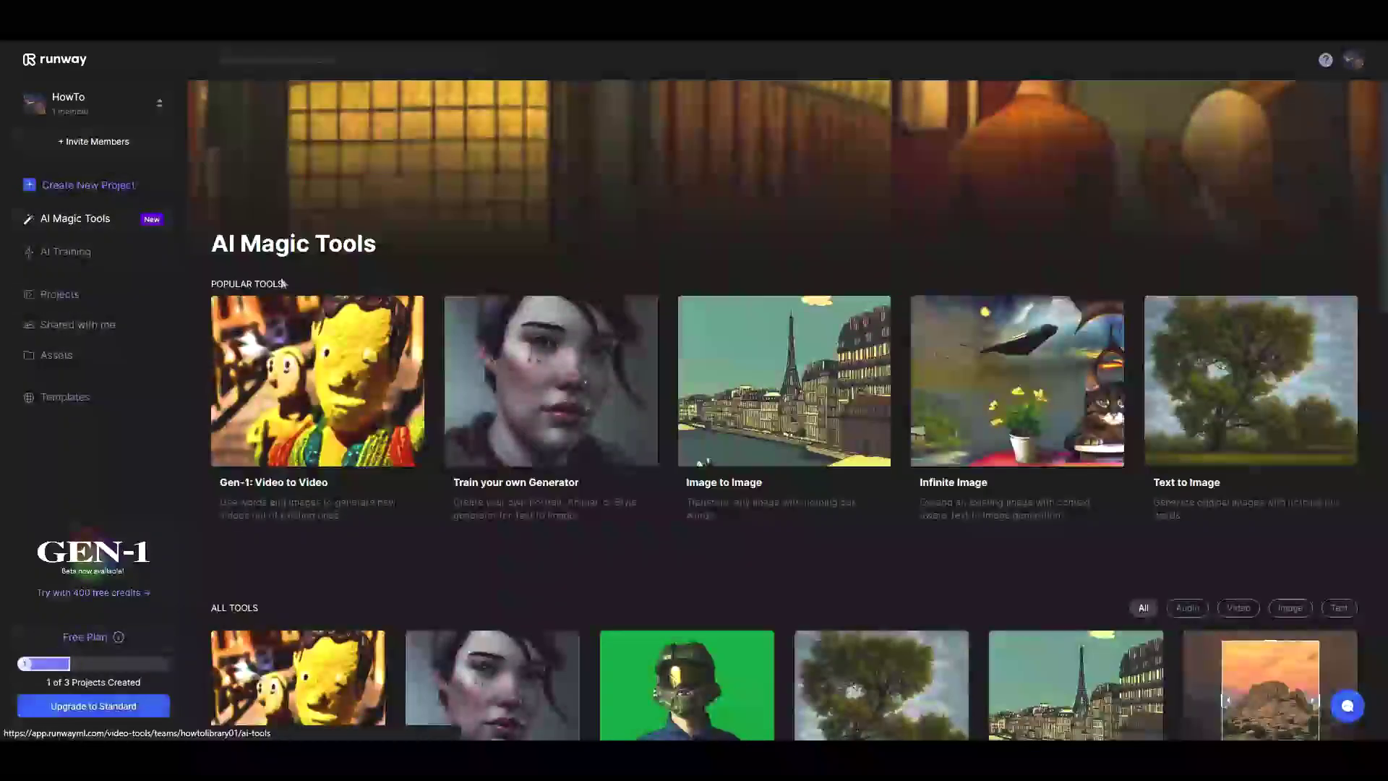
{"action": "scroll", "coordinate": [881, 622], "scroll_direction": "down", "scroll_amount": 3}
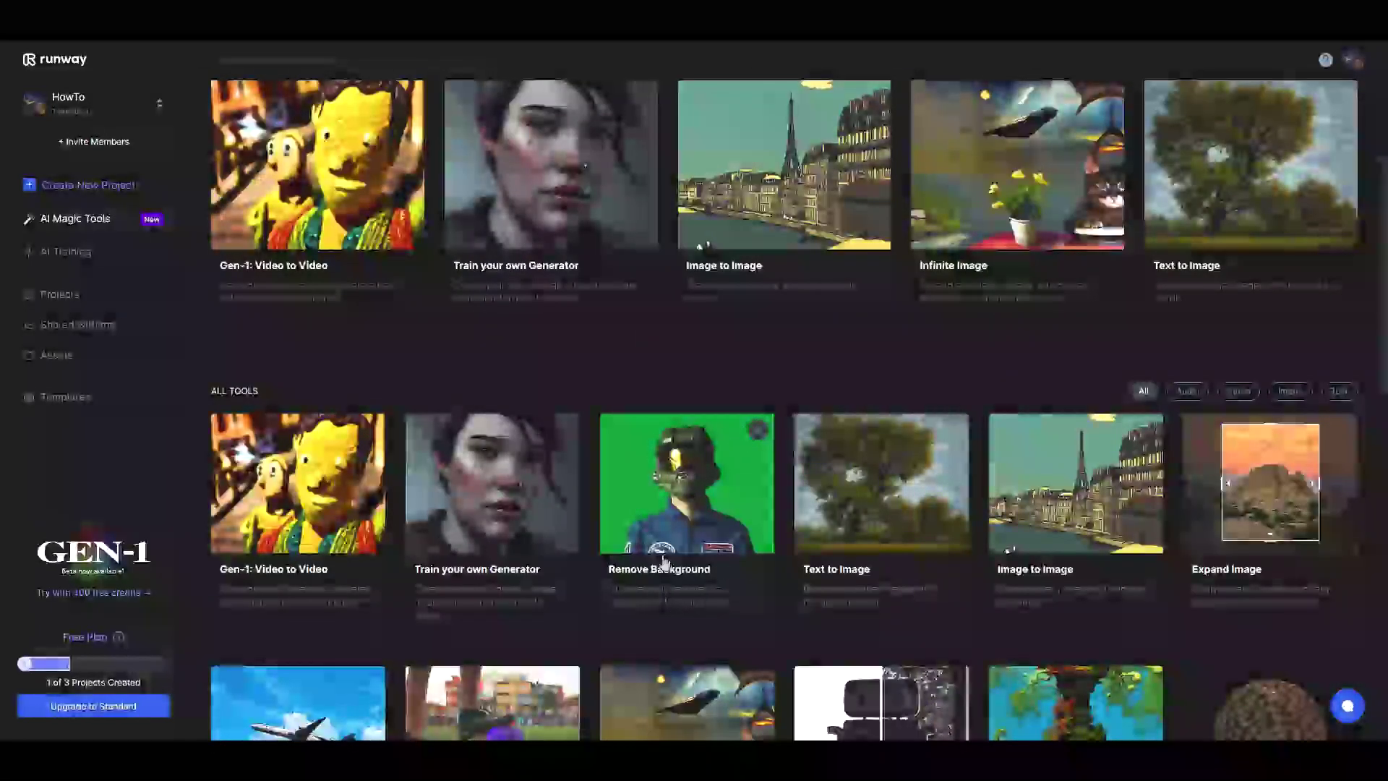
{"action": "scroll", "coordinate": [746, 593], "scroll_direction": "down", "scroll_amount": 1}
{"action": "scroll", "coordinate": [746, 593], "scroll_direction": "down", "scroll_amount": 13}
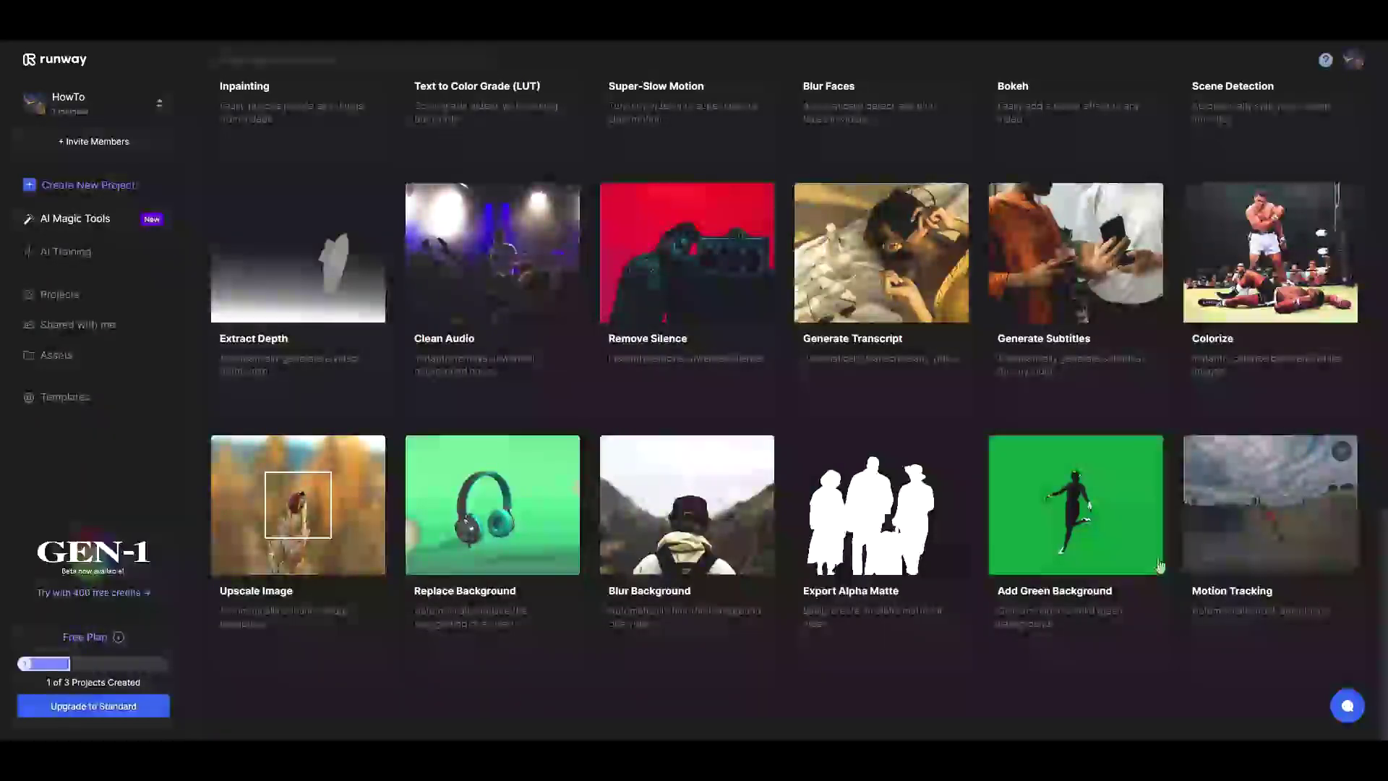
{"action": "scroll", "coordinate": [815, 581], "scroll_direction": "up", "scroll_amount": 6}
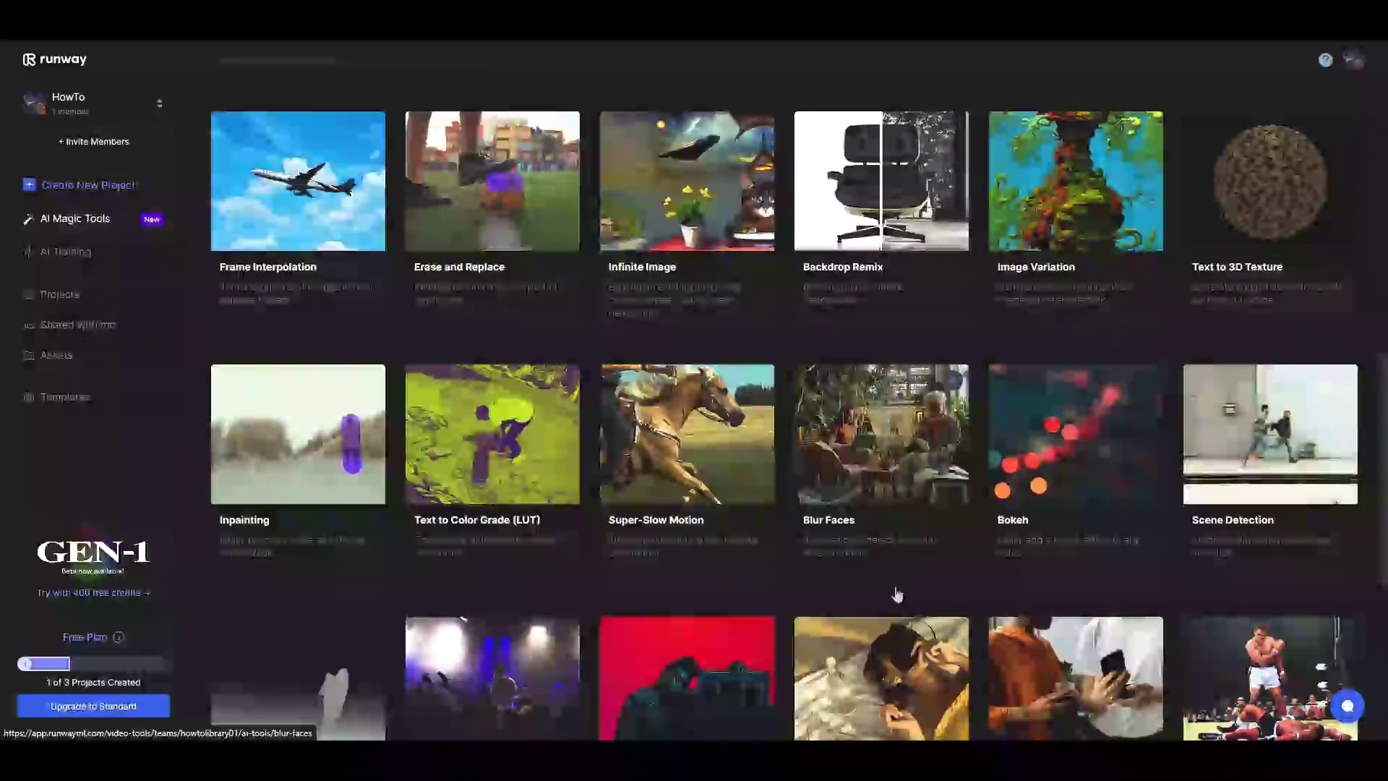
{"action": "scroll", "coordinate": [868, 590], "scroll_direction": "up", "scroll_amount": 1}
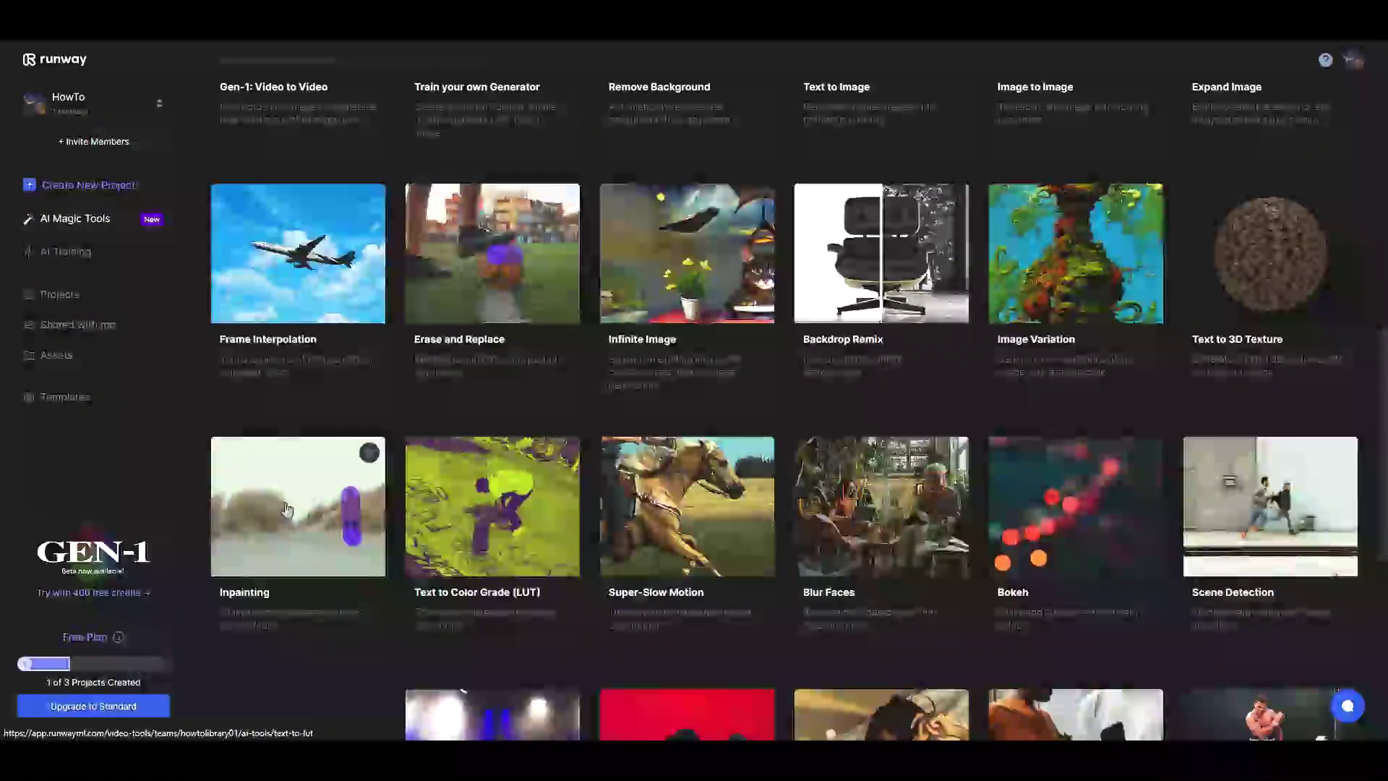
{"action": "scroll", "coordinate": [285, 513], "scroll_direction": "up", "scroll_amount": 1}
{"action": "scroll", "coordinate": [281, 528], "scroll_direction": "down", "scroll_amount": 1}
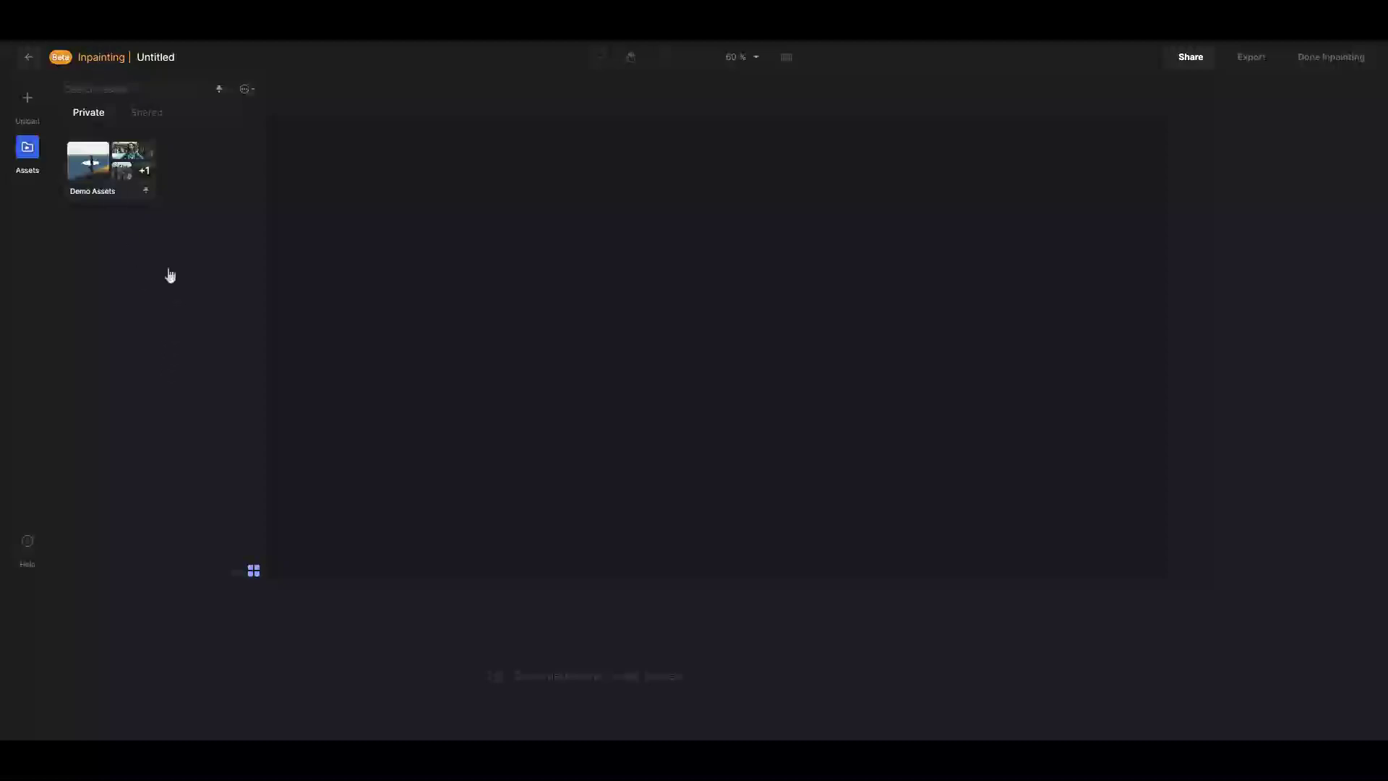
Load Day-Tripping.mp4 from the Demo Assets folder into Inpainting
{"action": "left_click", "coordinate": [97, 184]}
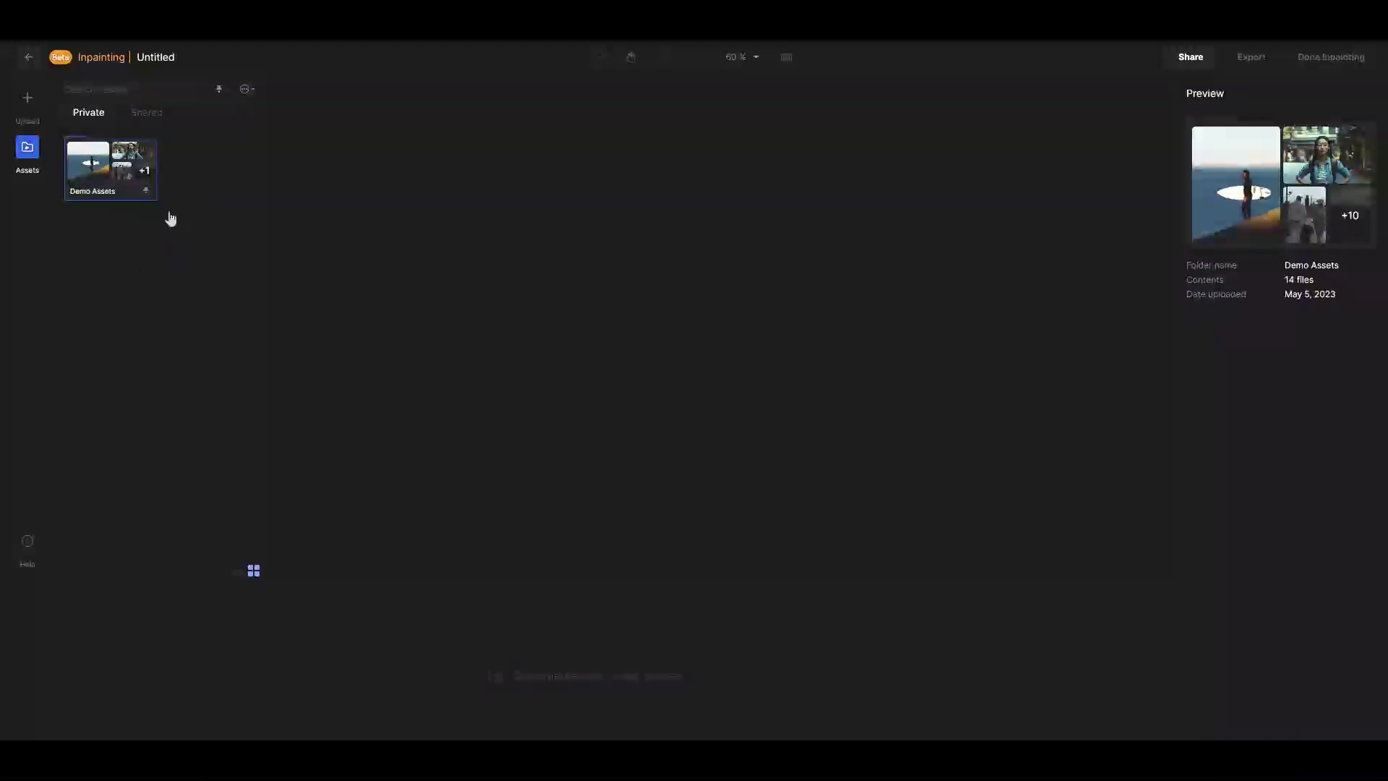
{"action": "double_click", "coordinate": [123, 167]}
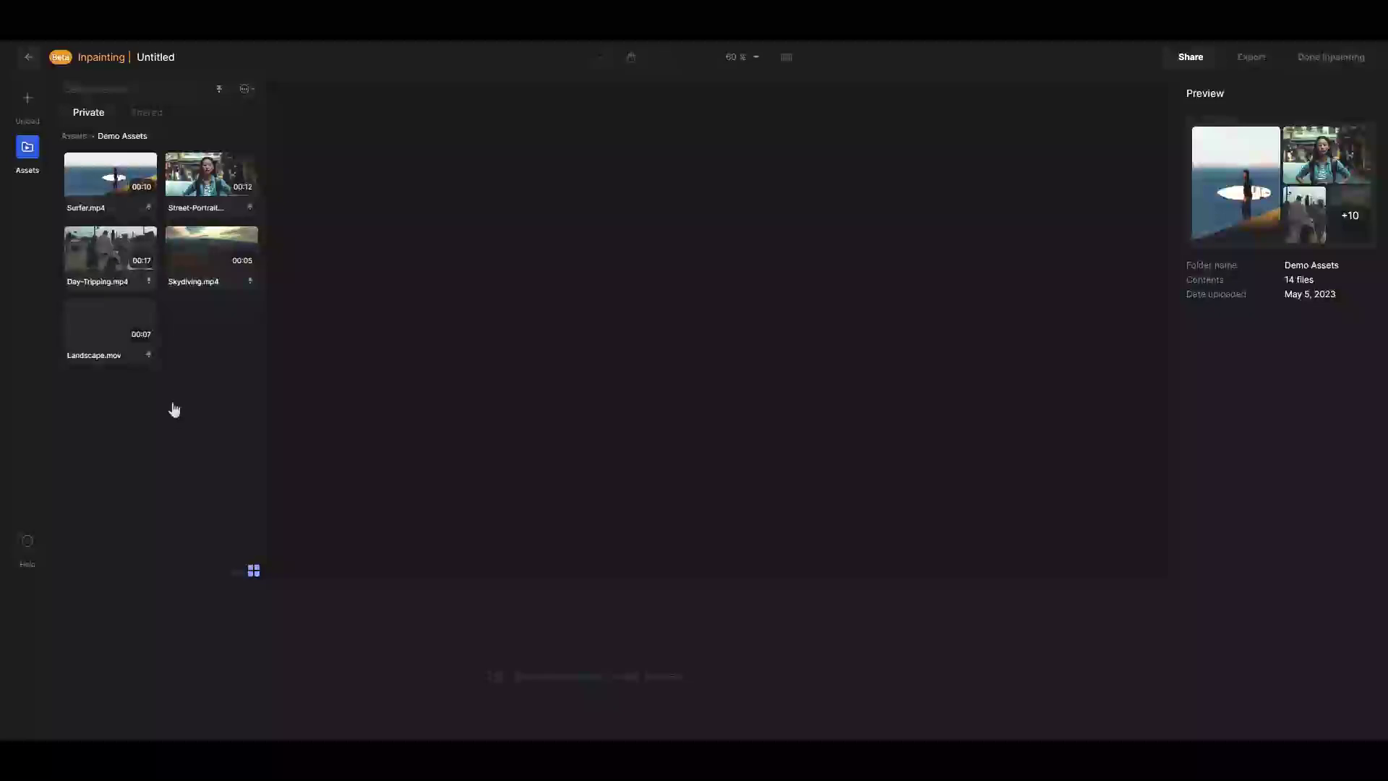
{"action": "double_click", "coordinate": [95, 275]}
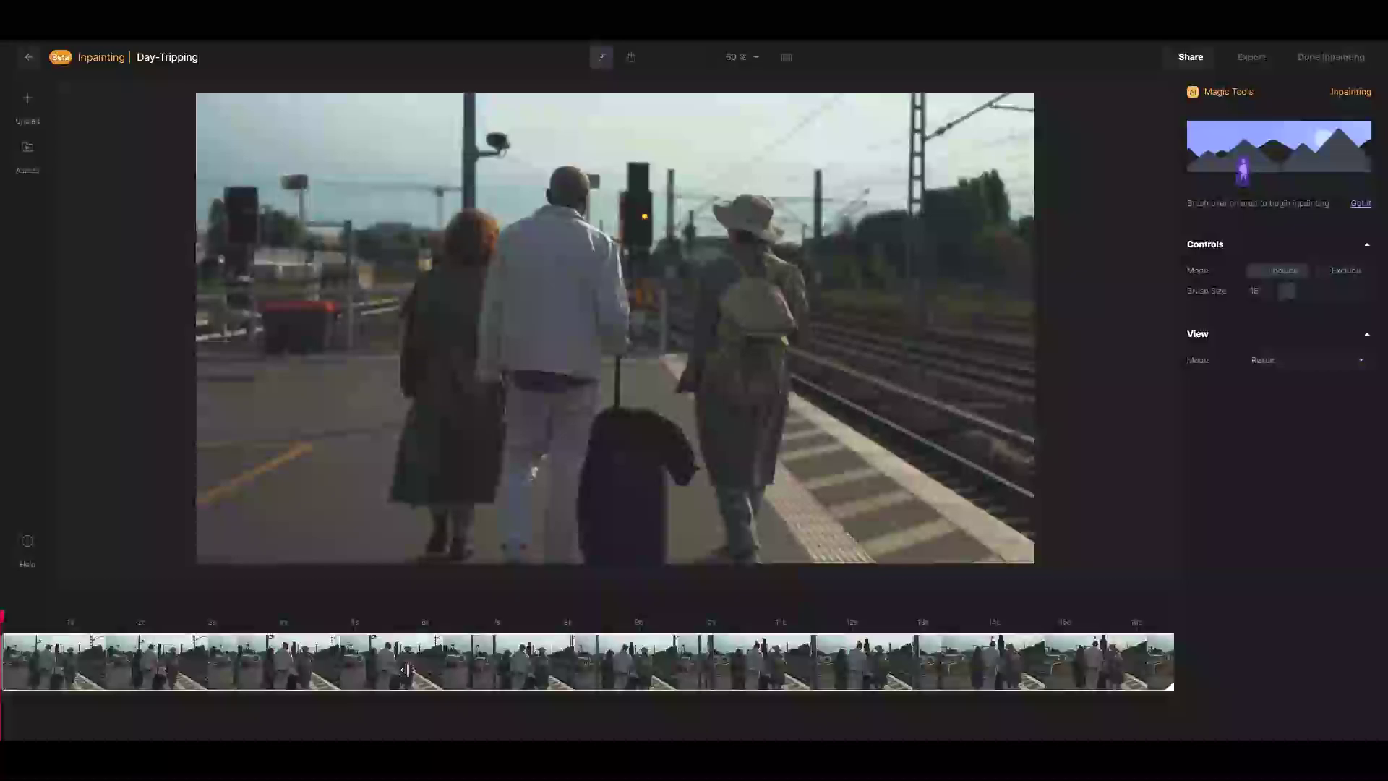
At about 7 s, brush a mask over the red container by the platform to erase it
{"action": "left_click", "coordinate": [102, 618]}
{"action": "left_click_drag", "start_coordinate": [103, 615], "coordinate": [2, 626]}
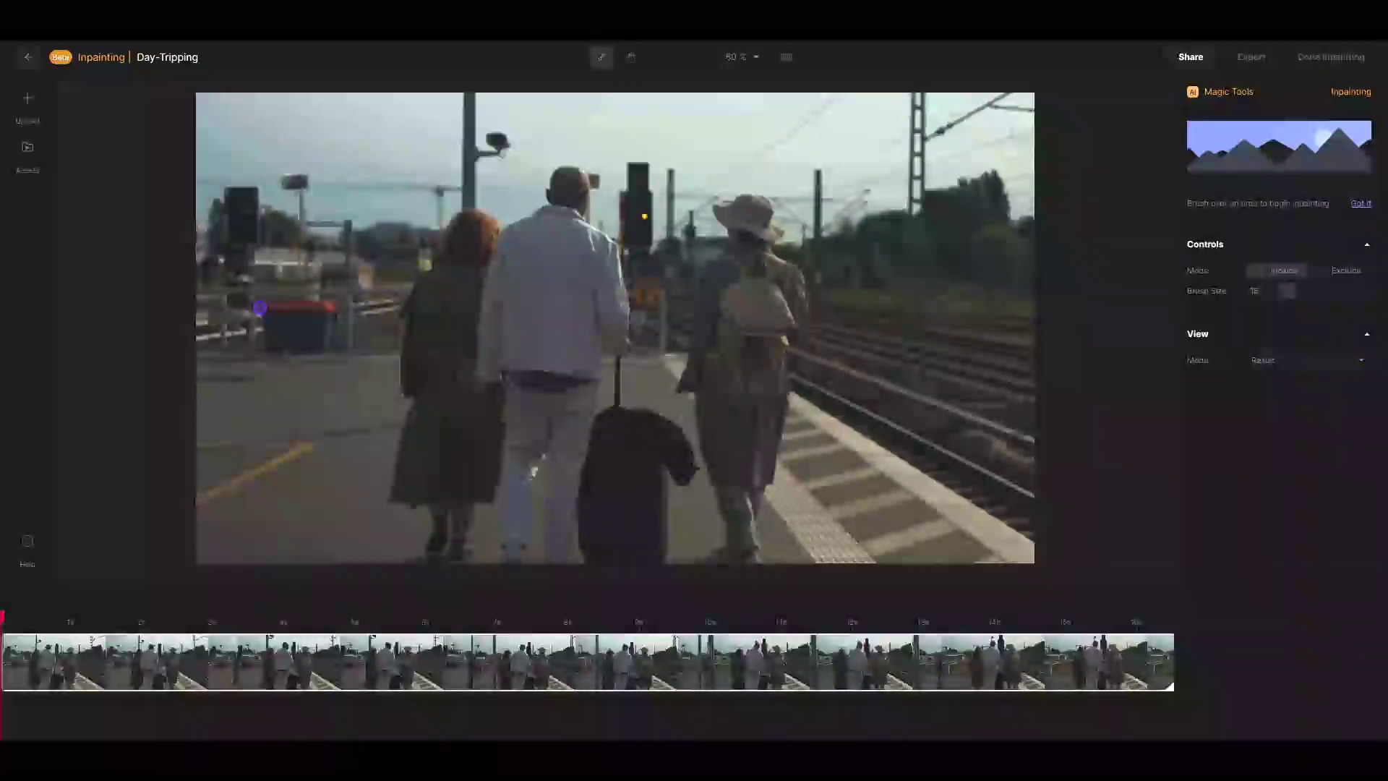
{"action": "left_click_drag", "start_coordinate": [260, 308], "coordinate": [276, 305]}
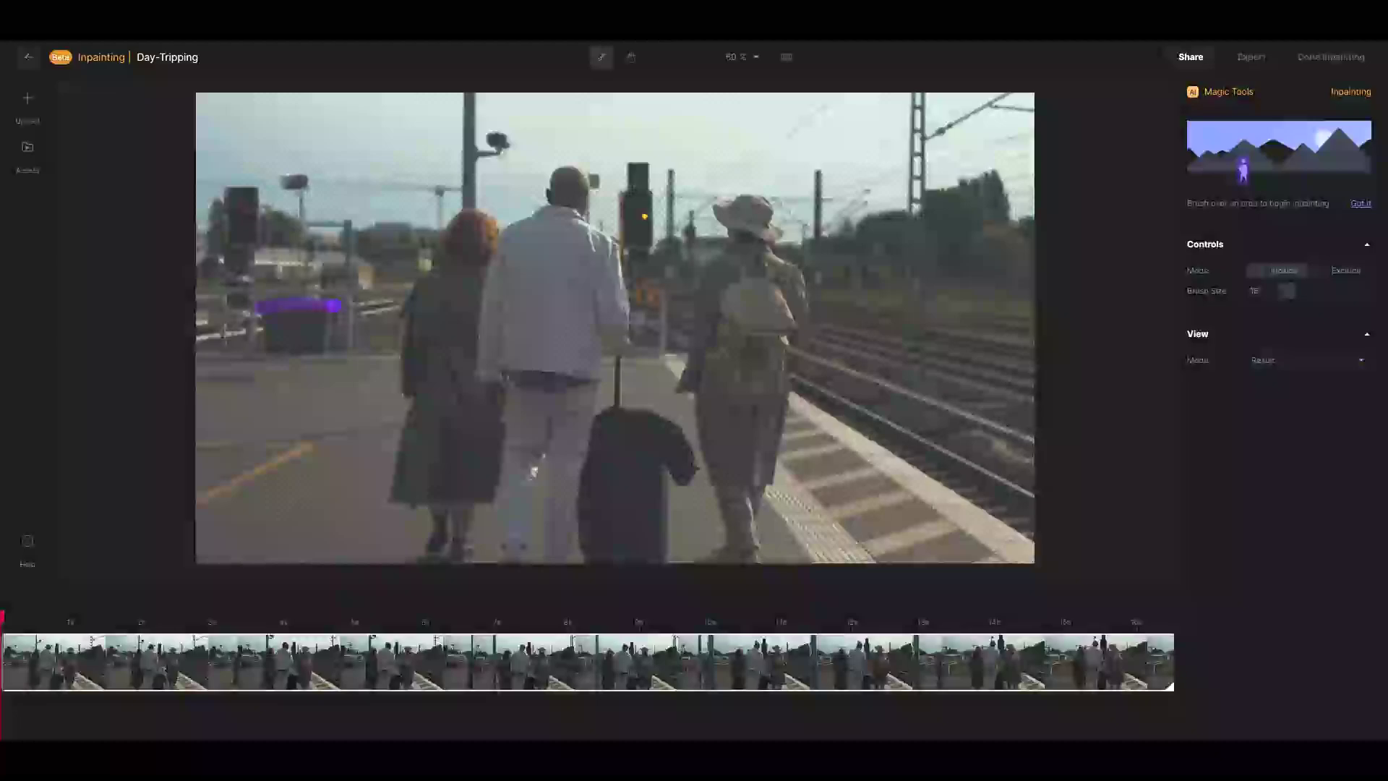
{"action": "mouse_move", "coordinate": [305, 348]}
{"action": "left_mouse_down"}
{"action": "mouse_move", "coordinate": [271, 347]}
{"action": "mouse_move", "coordinate": [270, 321]}
{"action": "left_mouse_up"}
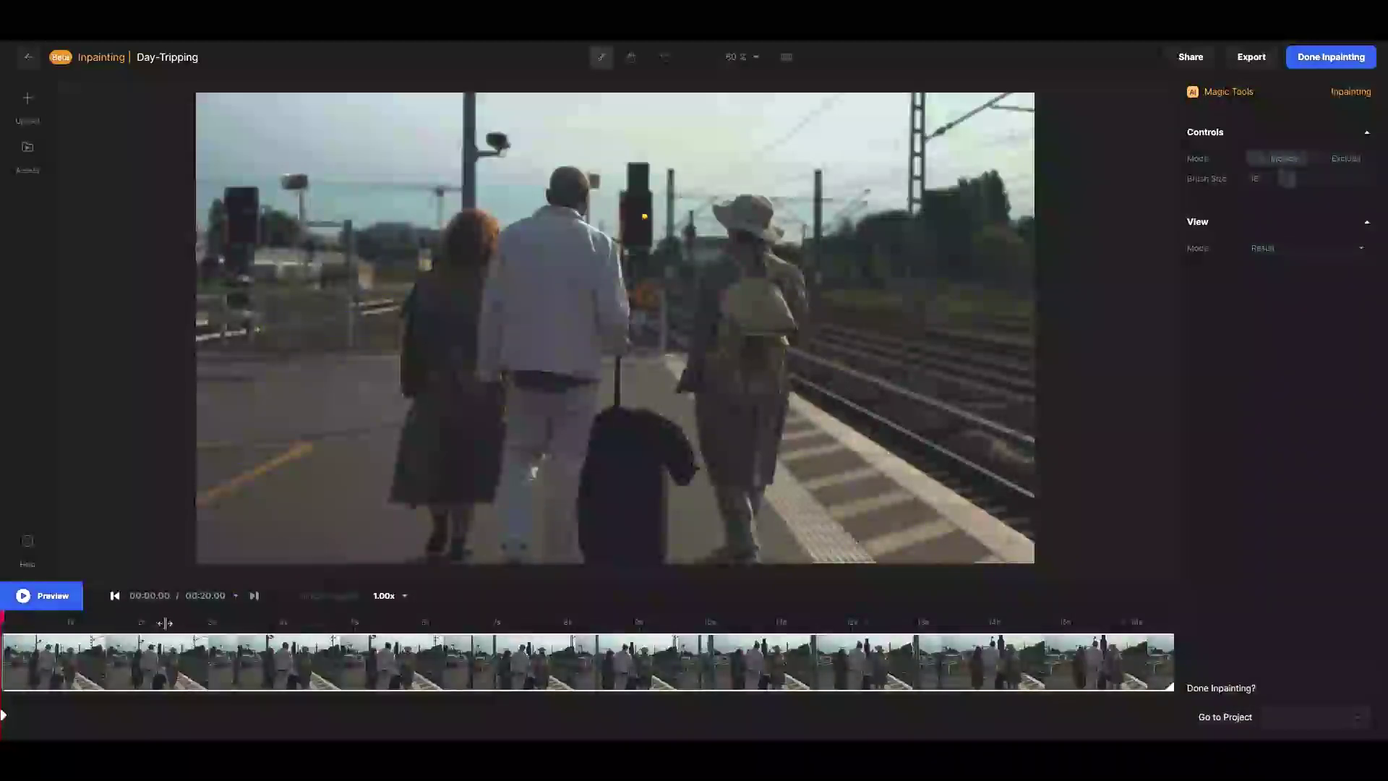
{"action": "left_click", "coordinate": [39, 605]}
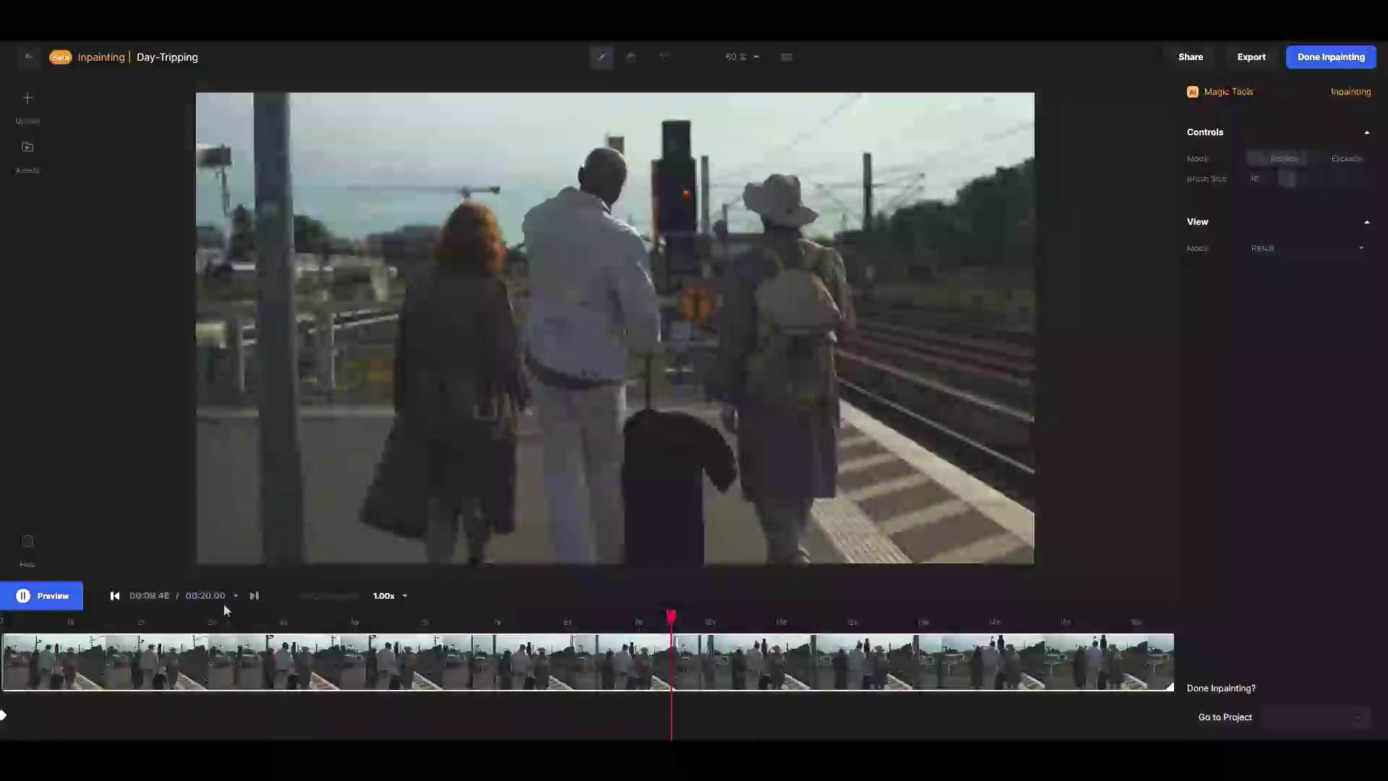
{"action": "left_click", "coordinate": [249, 657]}
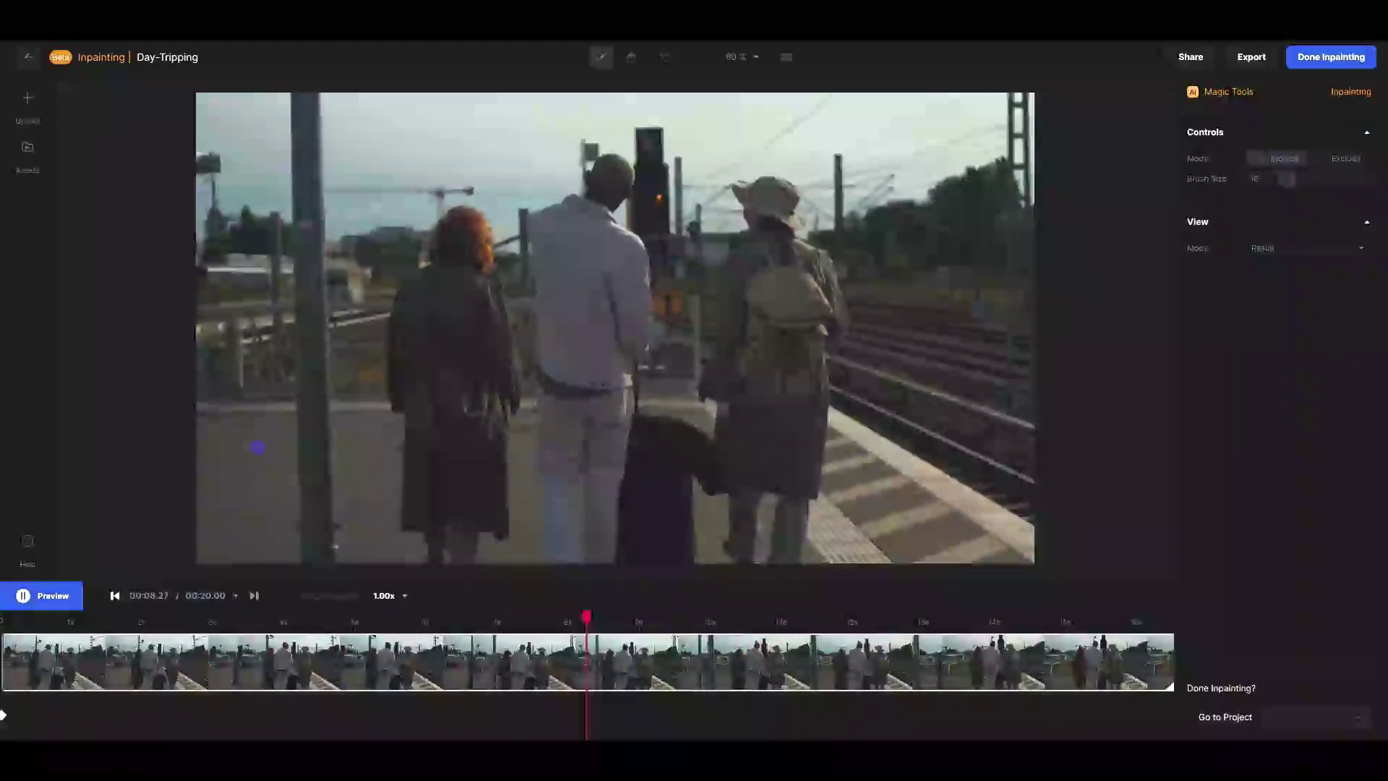
{"action": "left_click", "coordinate": [171, 621]}
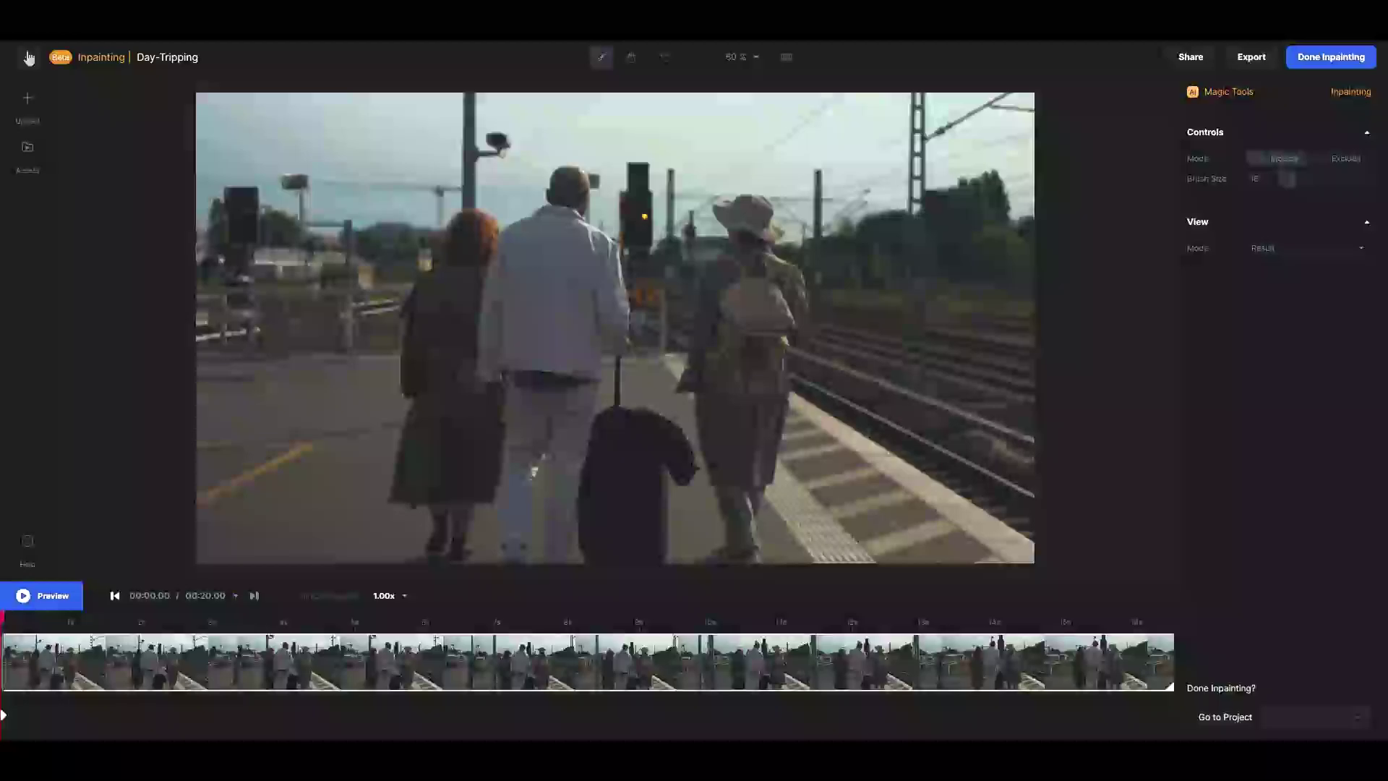
Exit Inpainting and scroll through the popular and all-tools cards on AI Magic Tools
{"action": "left_click", "coordinate": [28, 58]}
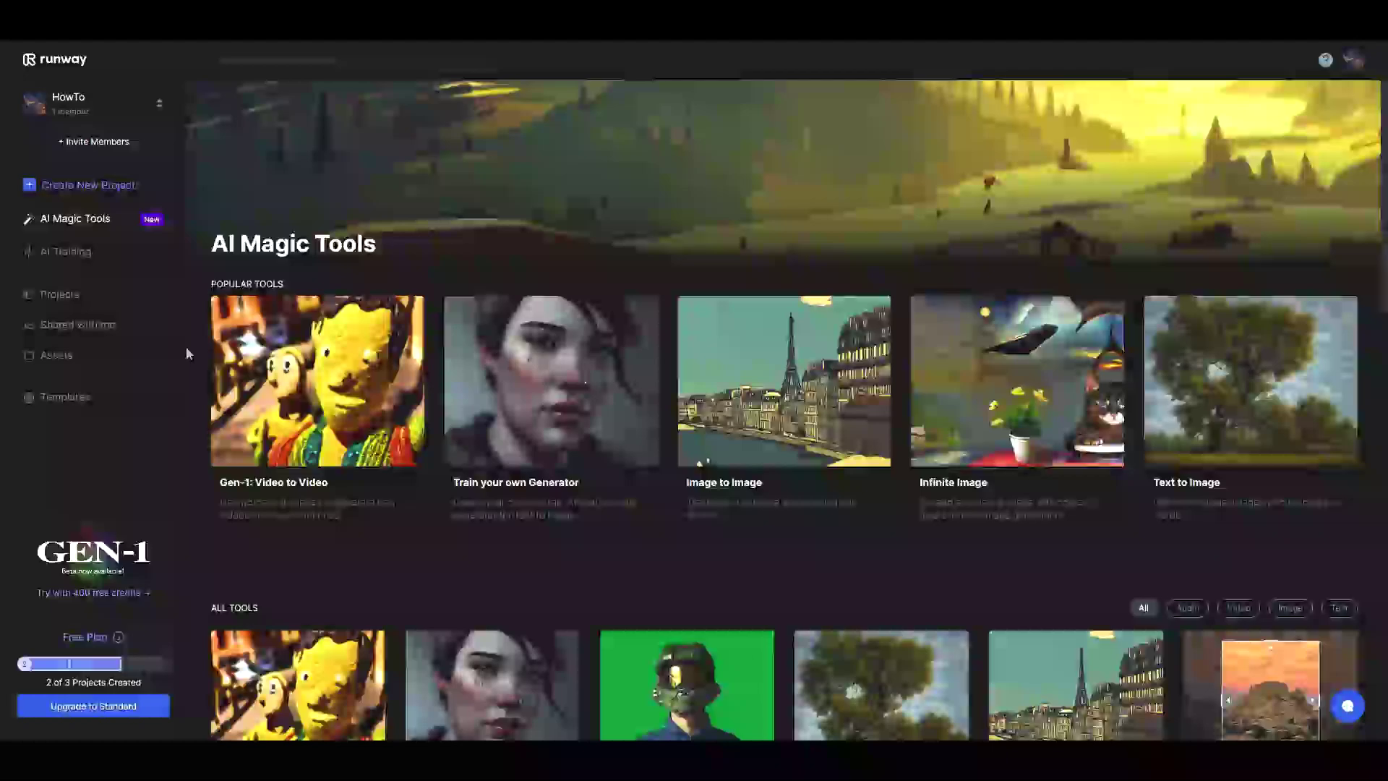
{"action": "scroll", "coordinate": [534, 454], "scroll_direction": "down", "scroll_amount": 1}
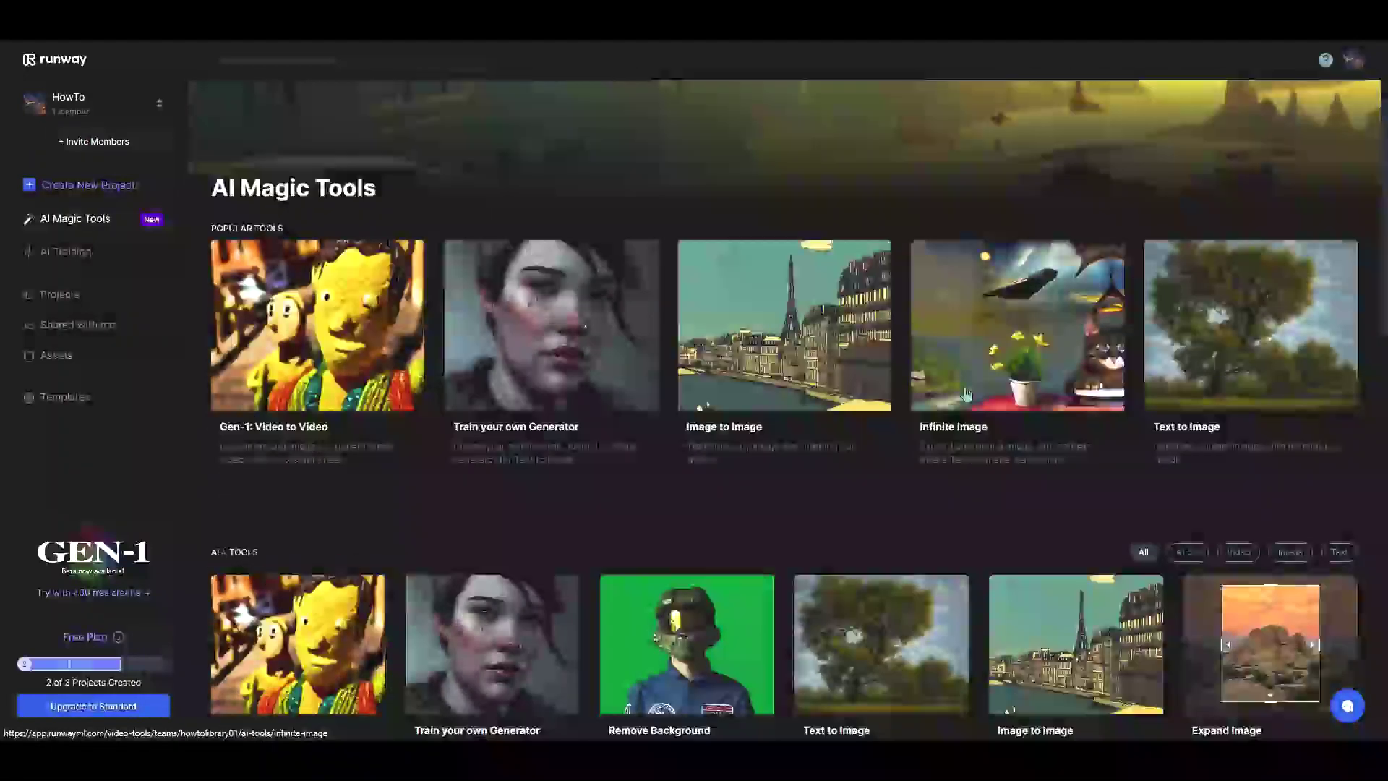
{"action": "scroll", "coordinate": [954, 405], "scroll_direction": "up", "scroll_amount": 1}
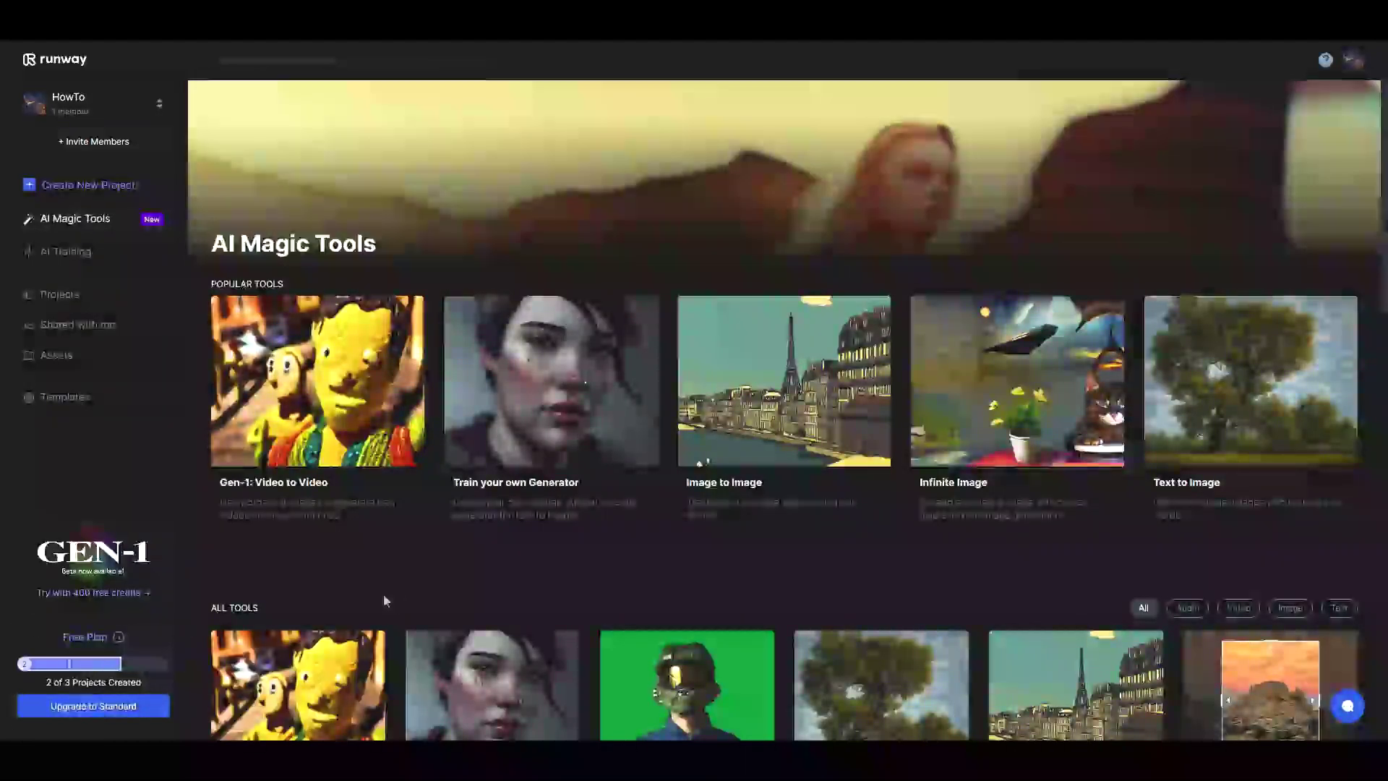
{"action": "scroll", "coordinate": [389, 608], "scroll_direction": "down", "scroll_amount": 2}
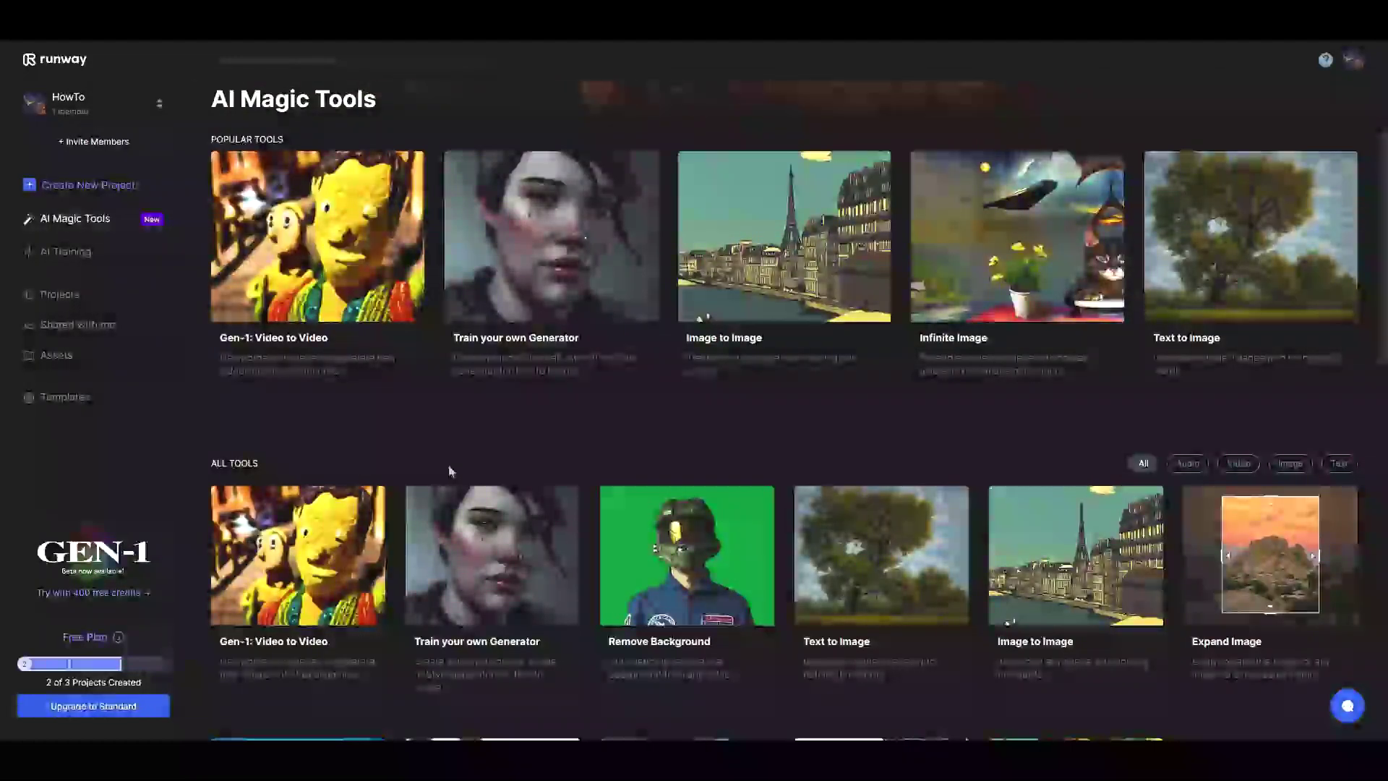
{"action": "scroll", "coordinate": [805, 558], "scroll_direction": "up", "scroll_amount": 2}
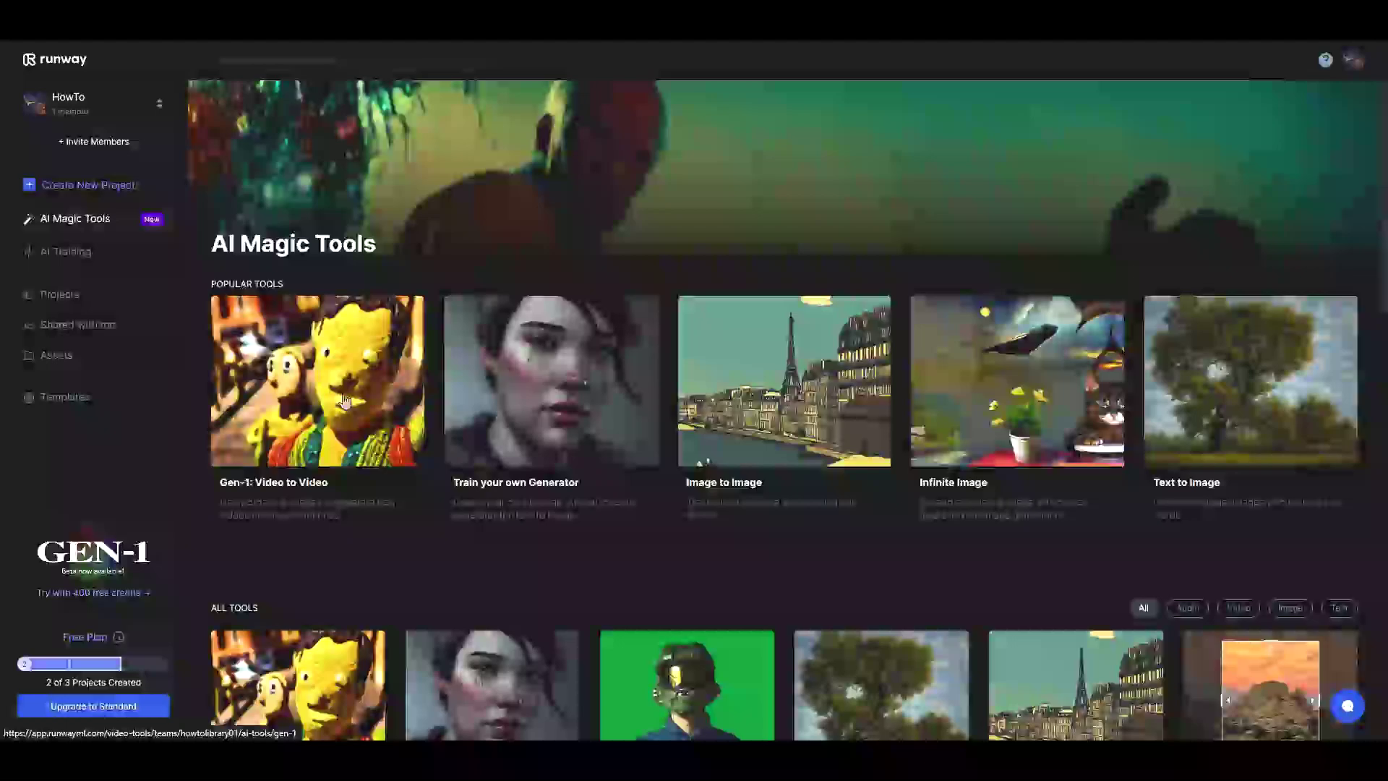
Open Gen-1: Video to Video and load Skydiving.mp4 from Demo Assets as the input
{"action": "left_click", "coordinate": [329, 405]}
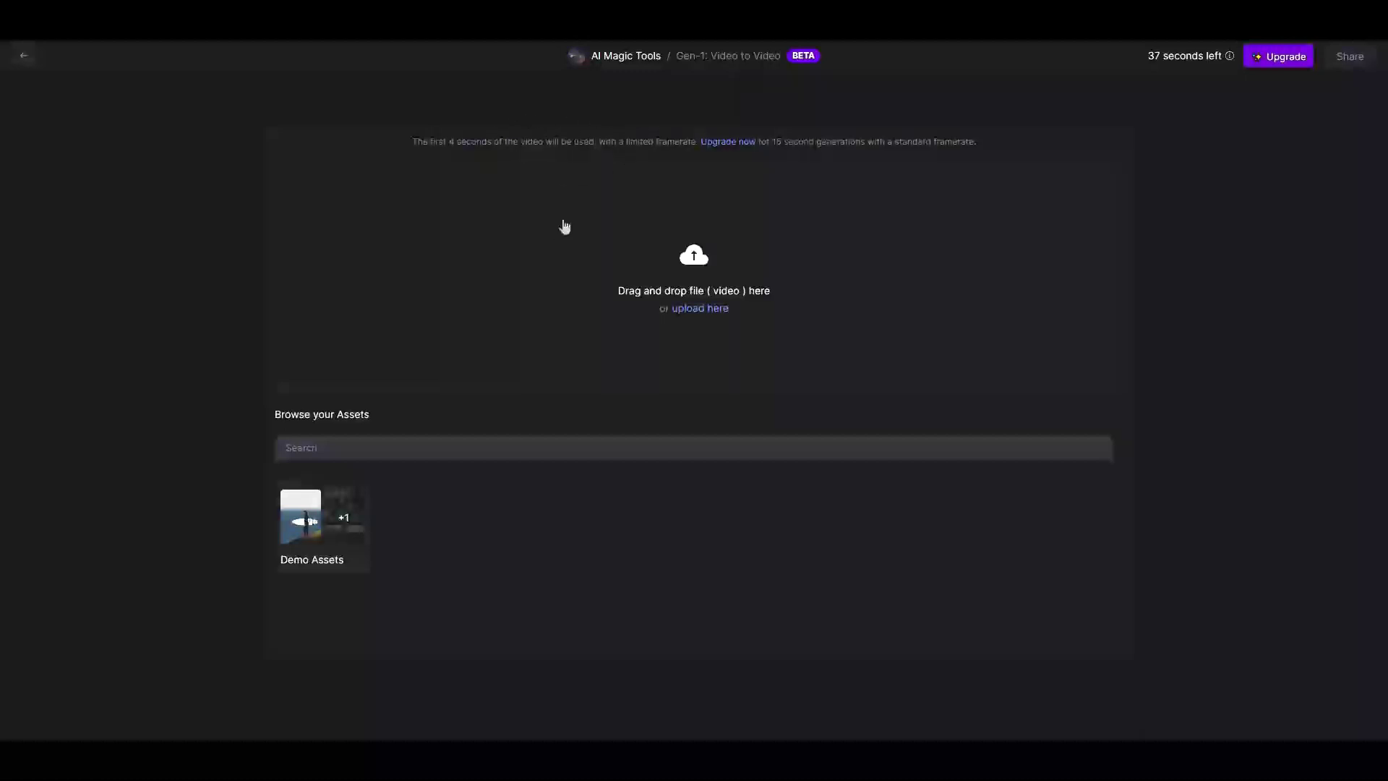
{"action": "left_click", "coordinate": [305, 529]}
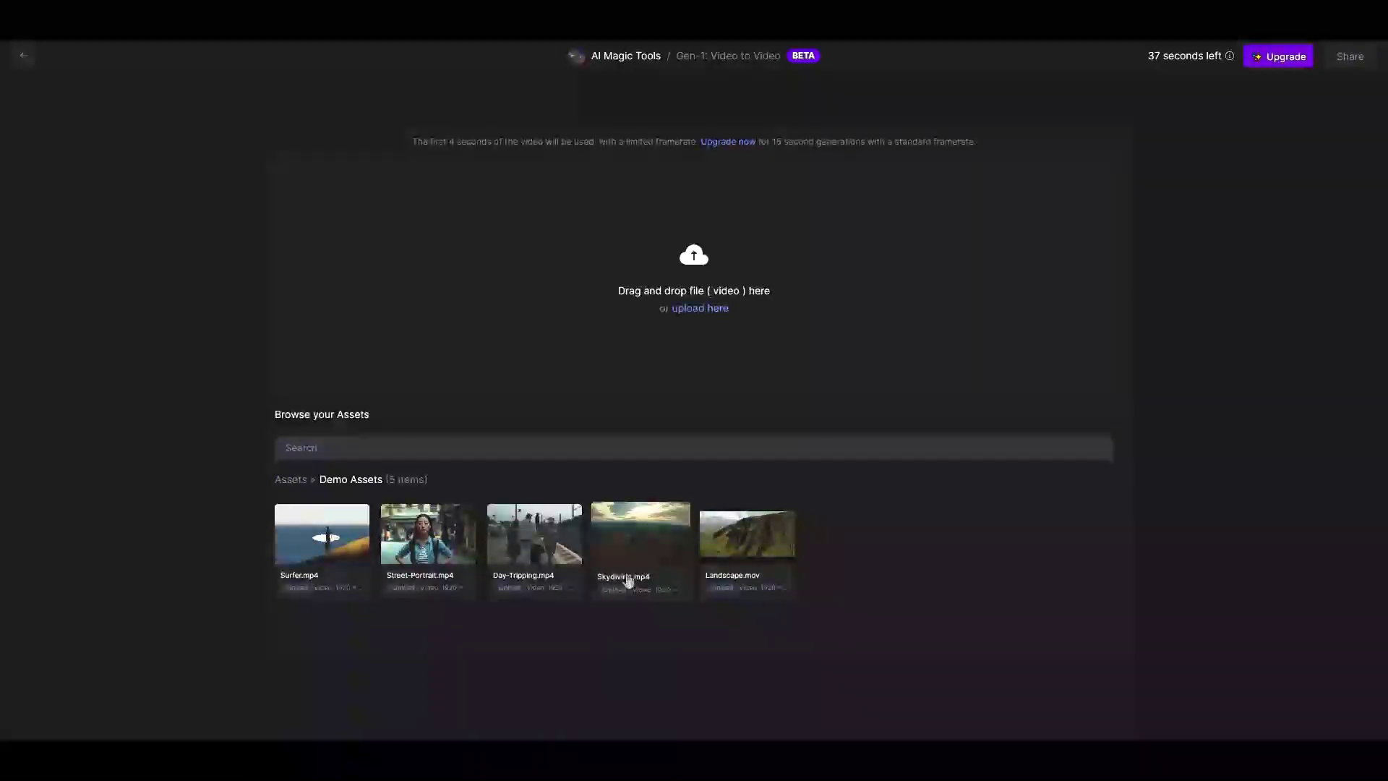
{"action": "left_click", "coordinate": [627, 544]}
{"action": "left_click_drag", "start_coordinate": [637, 561], "coordinate": [780, 286]}
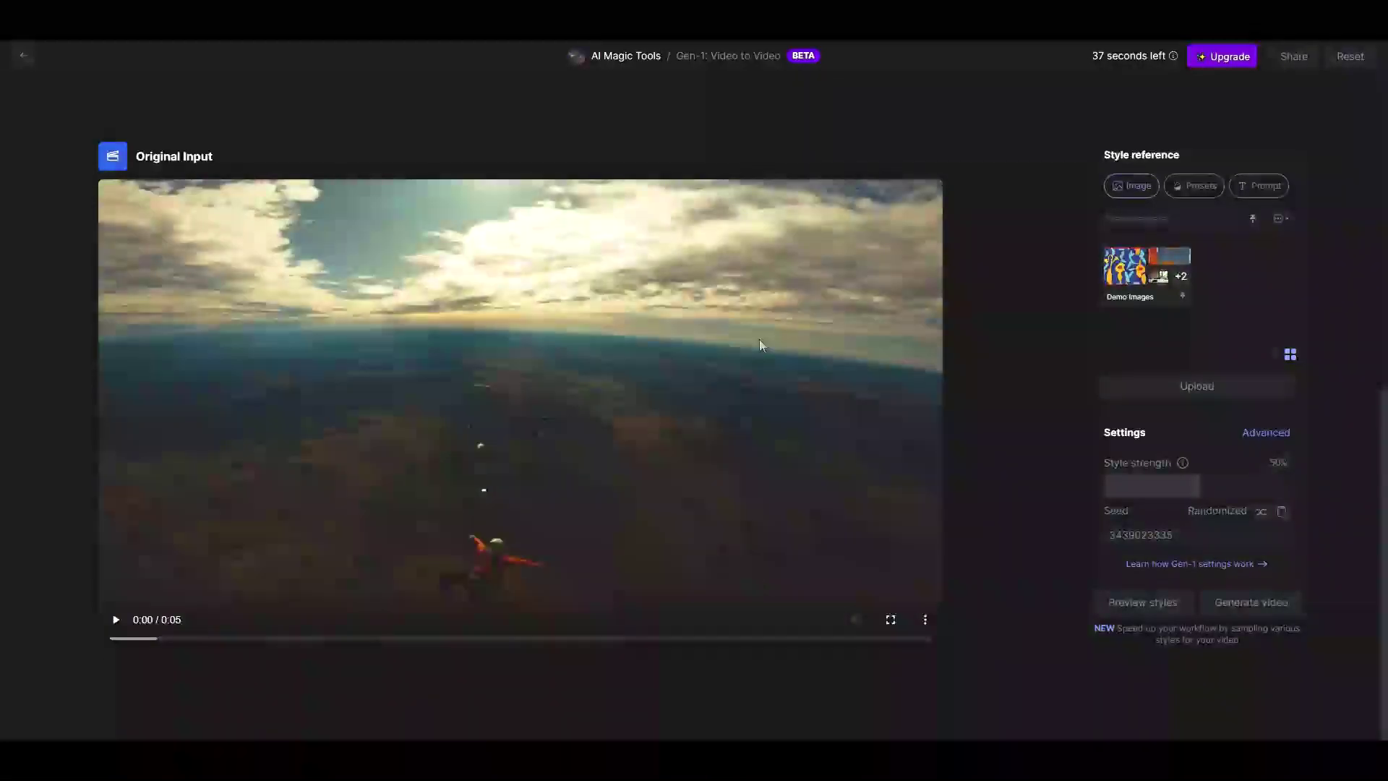
Play the skydiving clip, set style reference to Prompt and type 'An eagle flying alongside the sky'
{"action": "left_click", "coordinate": [117, 621]}
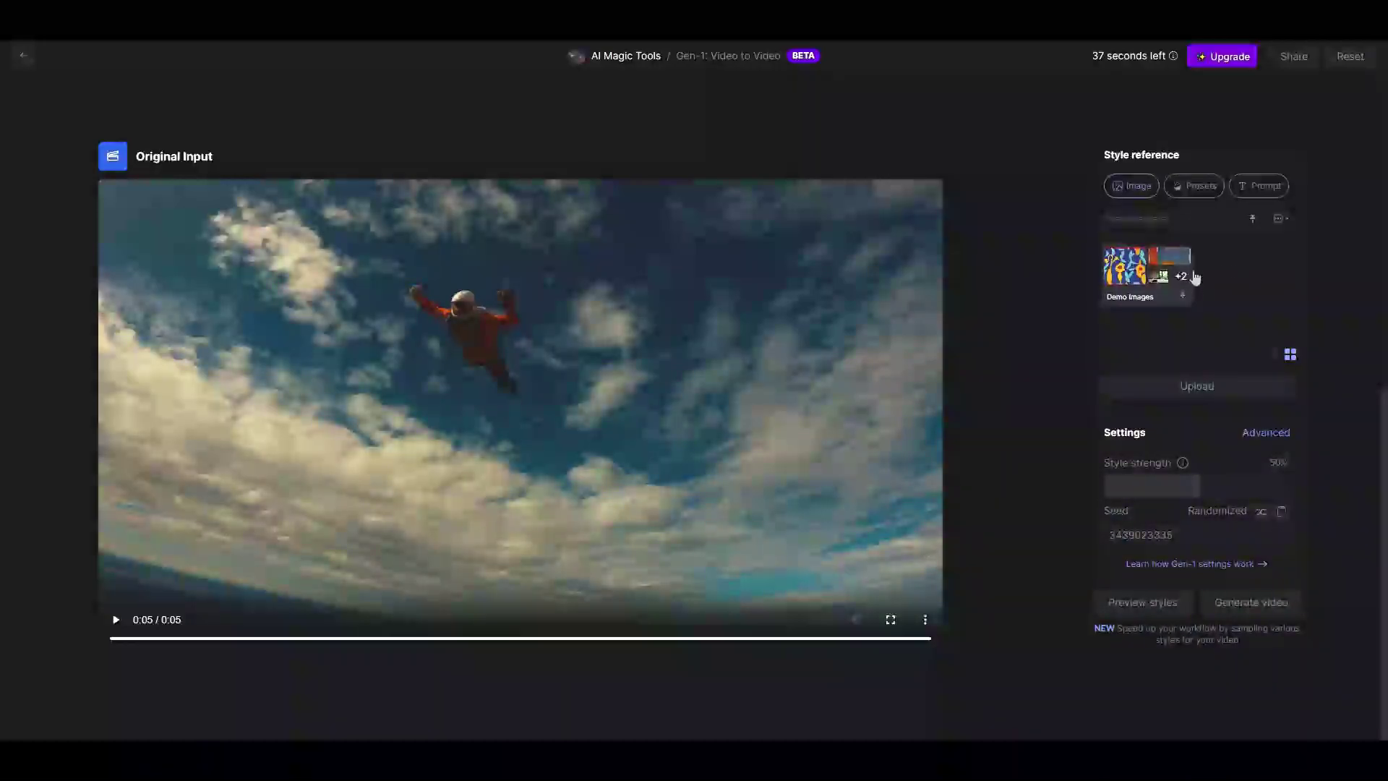
{"action": "left_click", "coordinate": [1186, 196]}
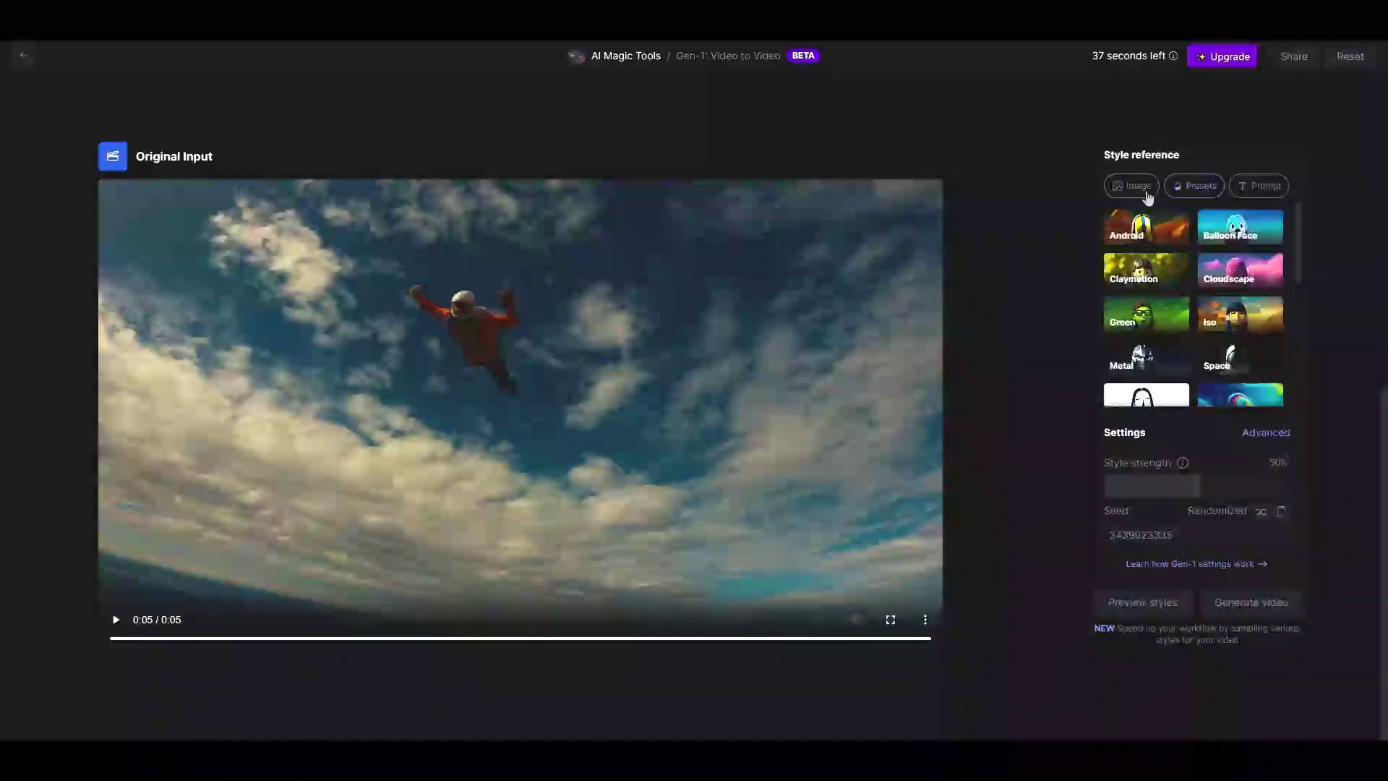
{"action": "left_click", "coordinate": [1147, 195]}
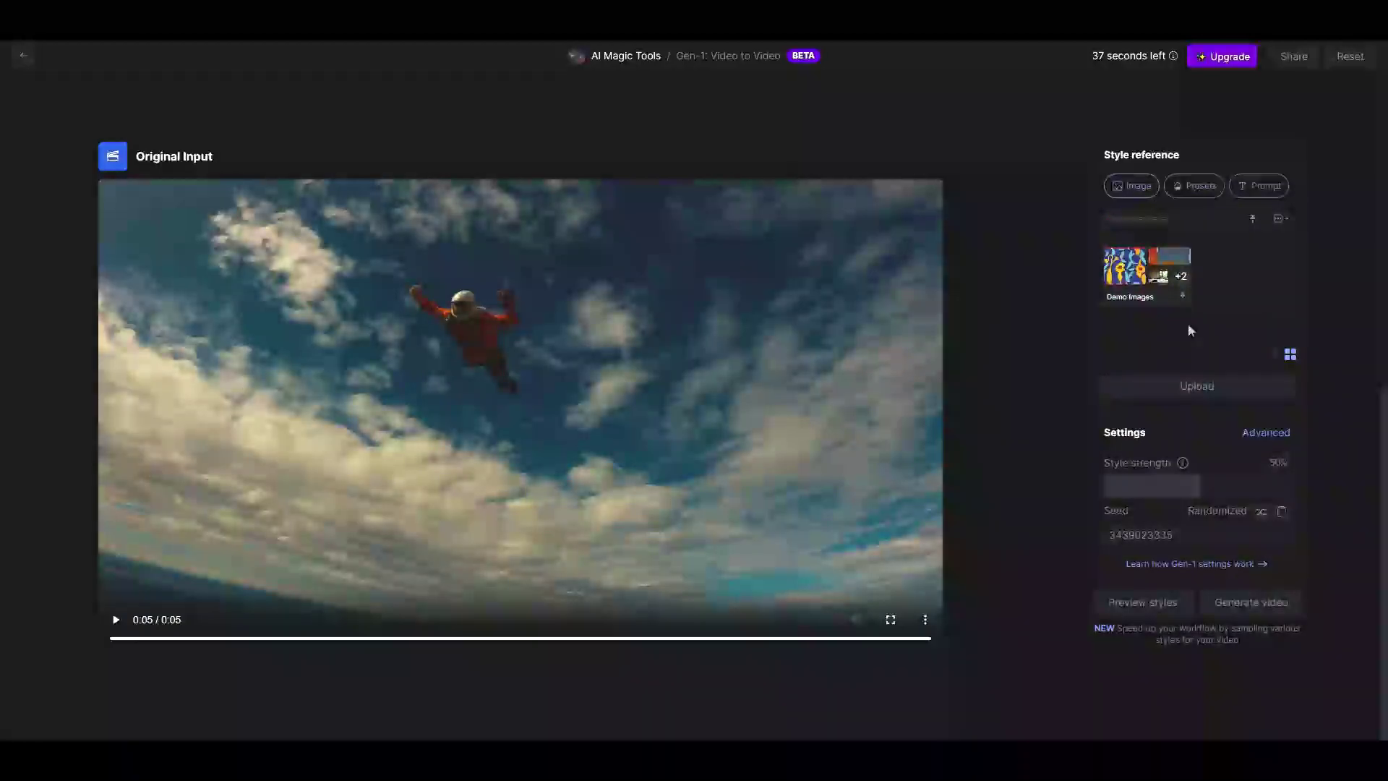
{"action": "left_click", "coordinate": [1280, 192]}
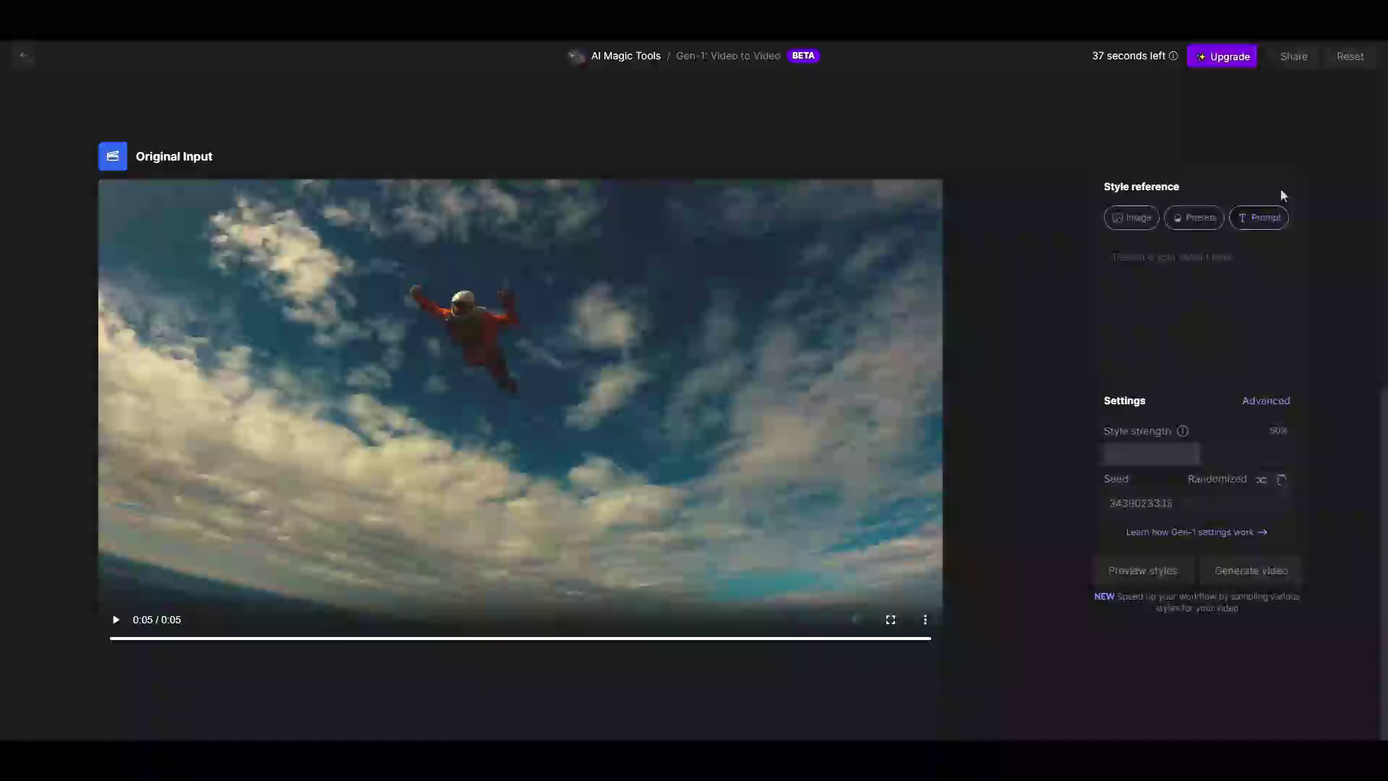
{"action": "left_click", "coordinate": [1256, 284]}
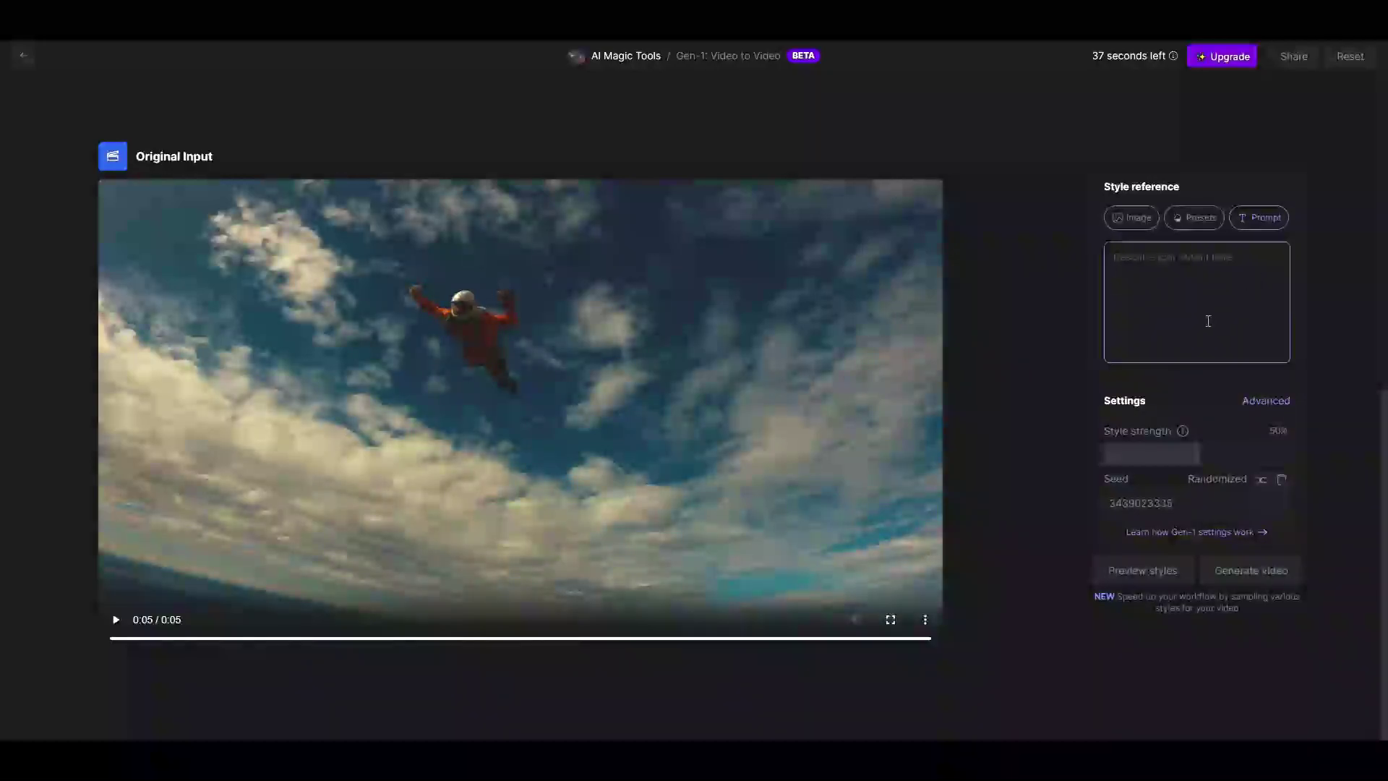
{"action": "type", "text": "A"}
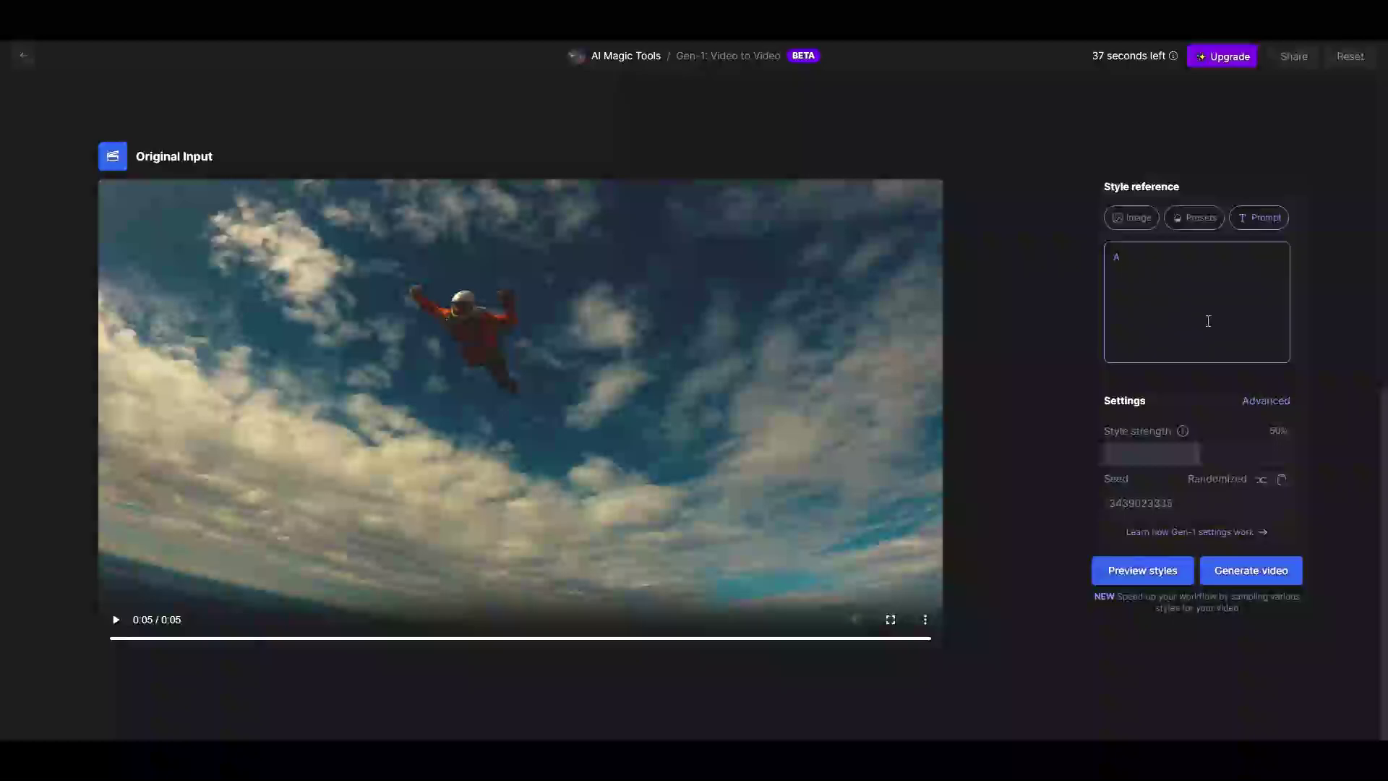
{"action": "type", "text": "n eagle flying al"}
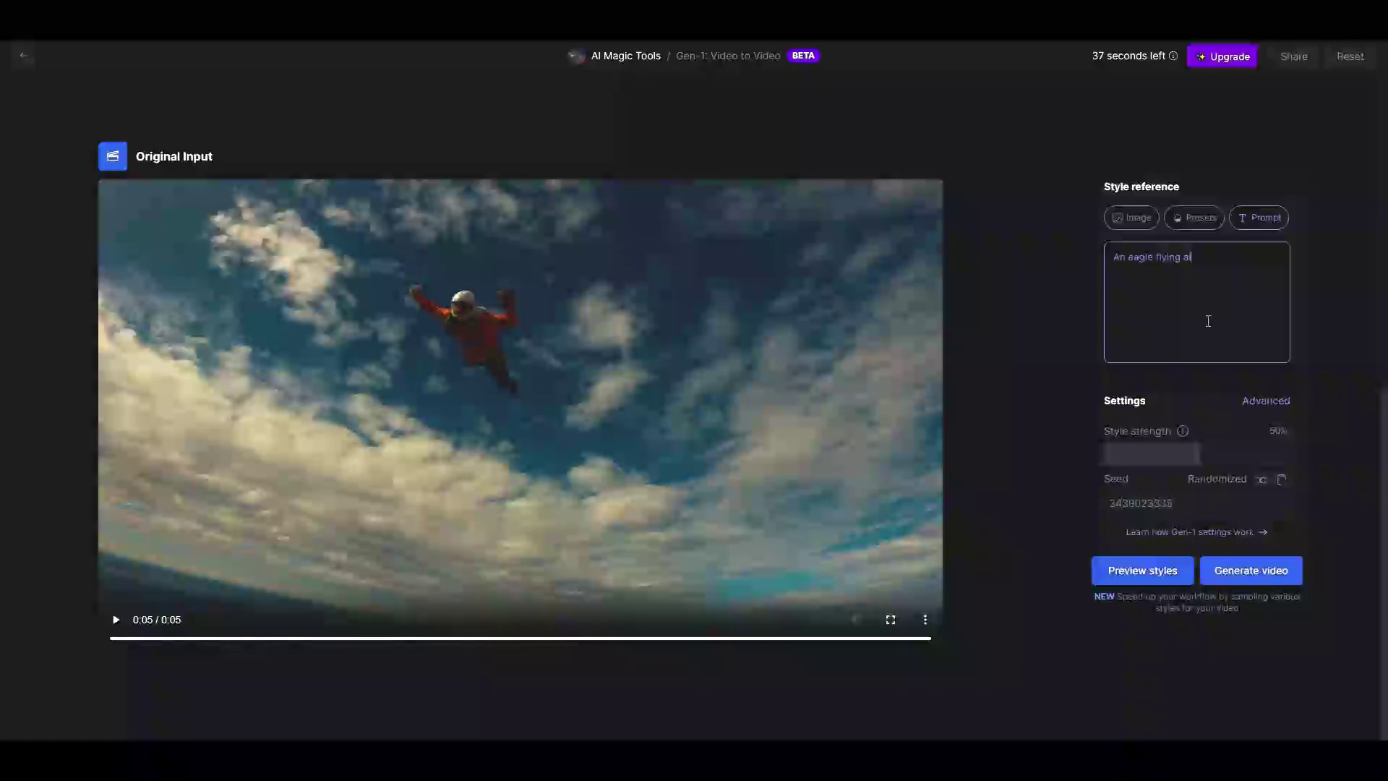
{"action": "type", "text": "ongside the "}
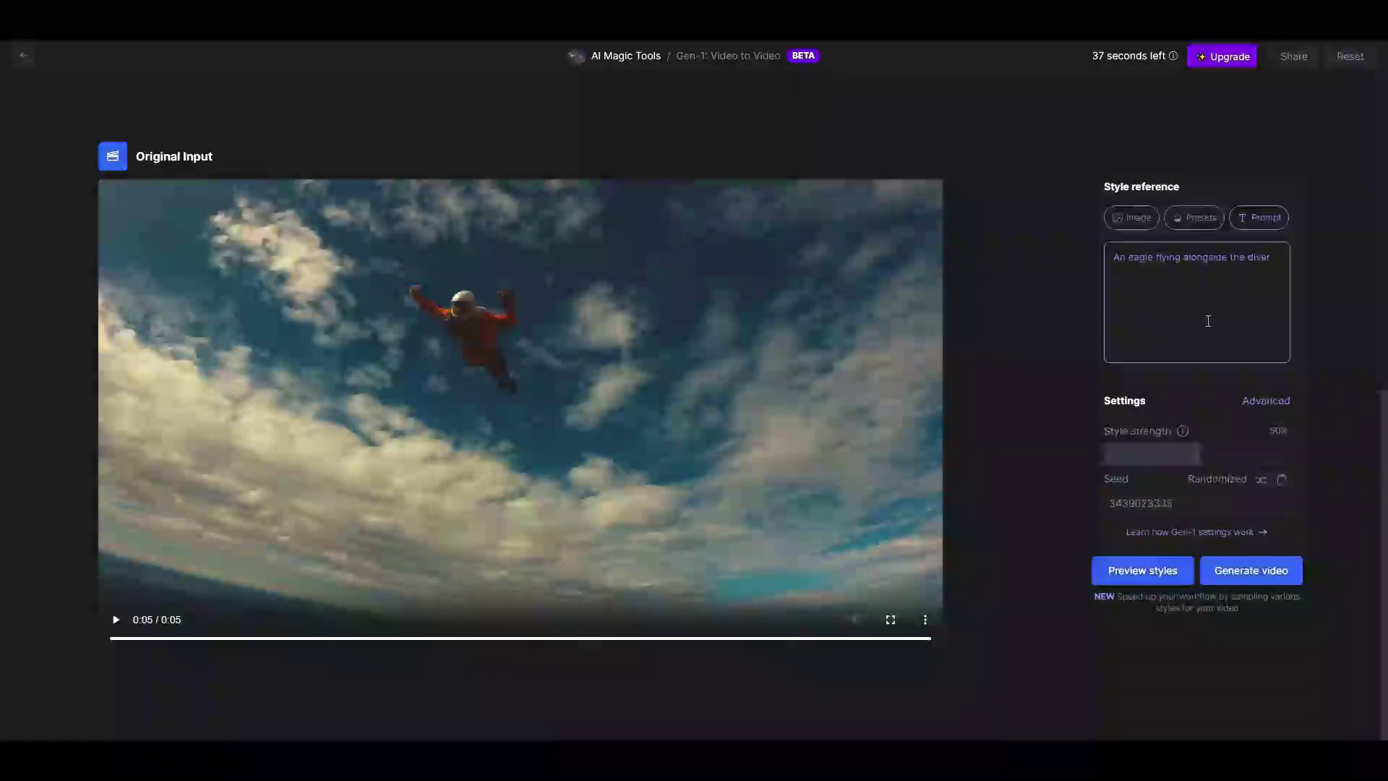
{"action": "type", "text": "sky"}
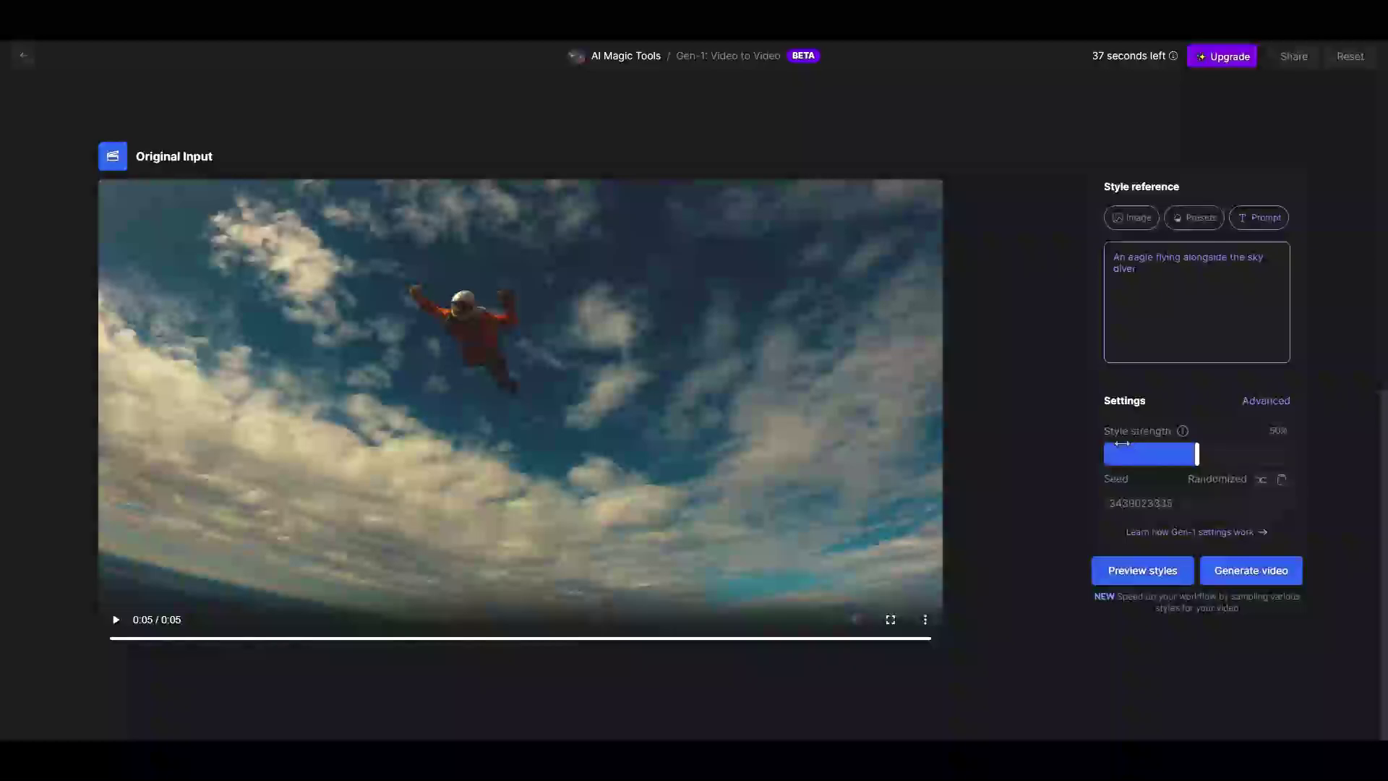
{"action": "left_click", "coordinate": [1188, 434]}
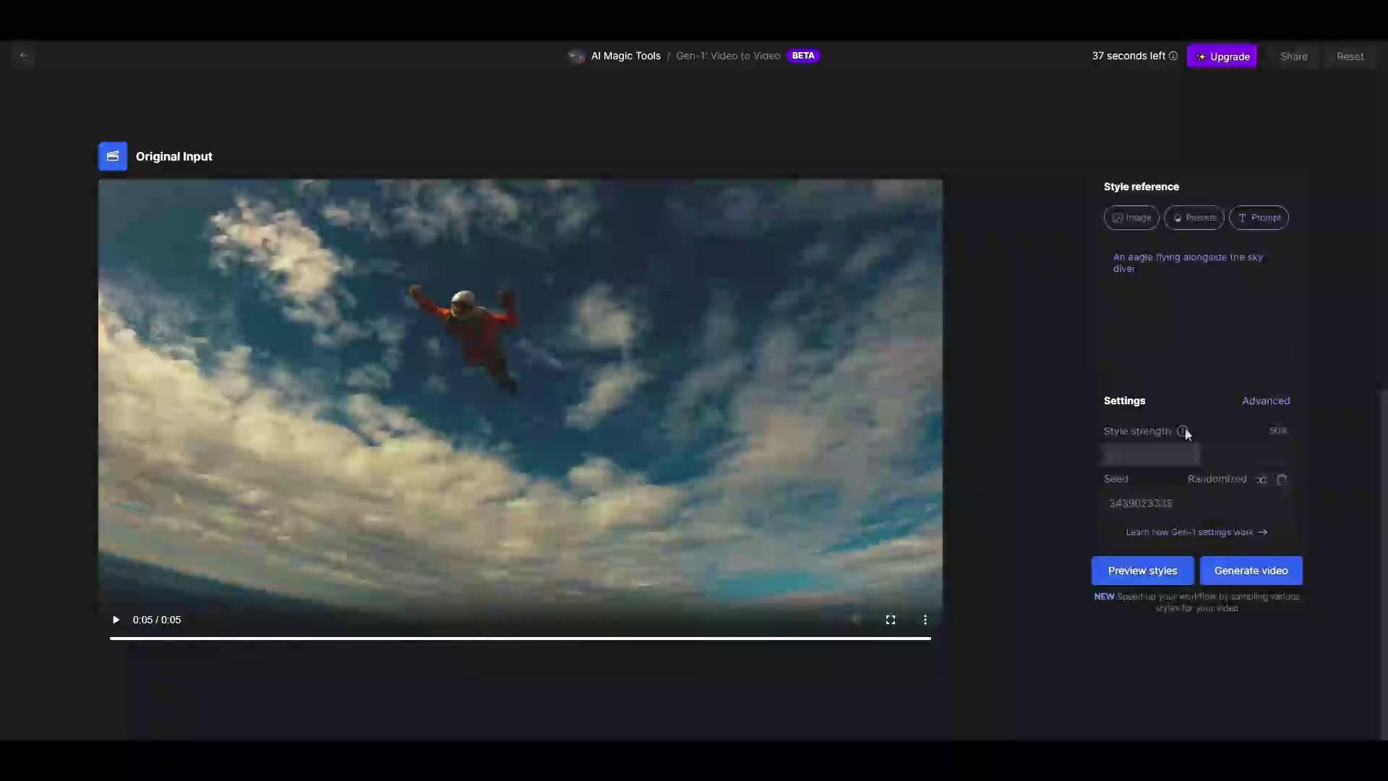
{"action": "mouse_move", "coordinate": [1183, 433]}
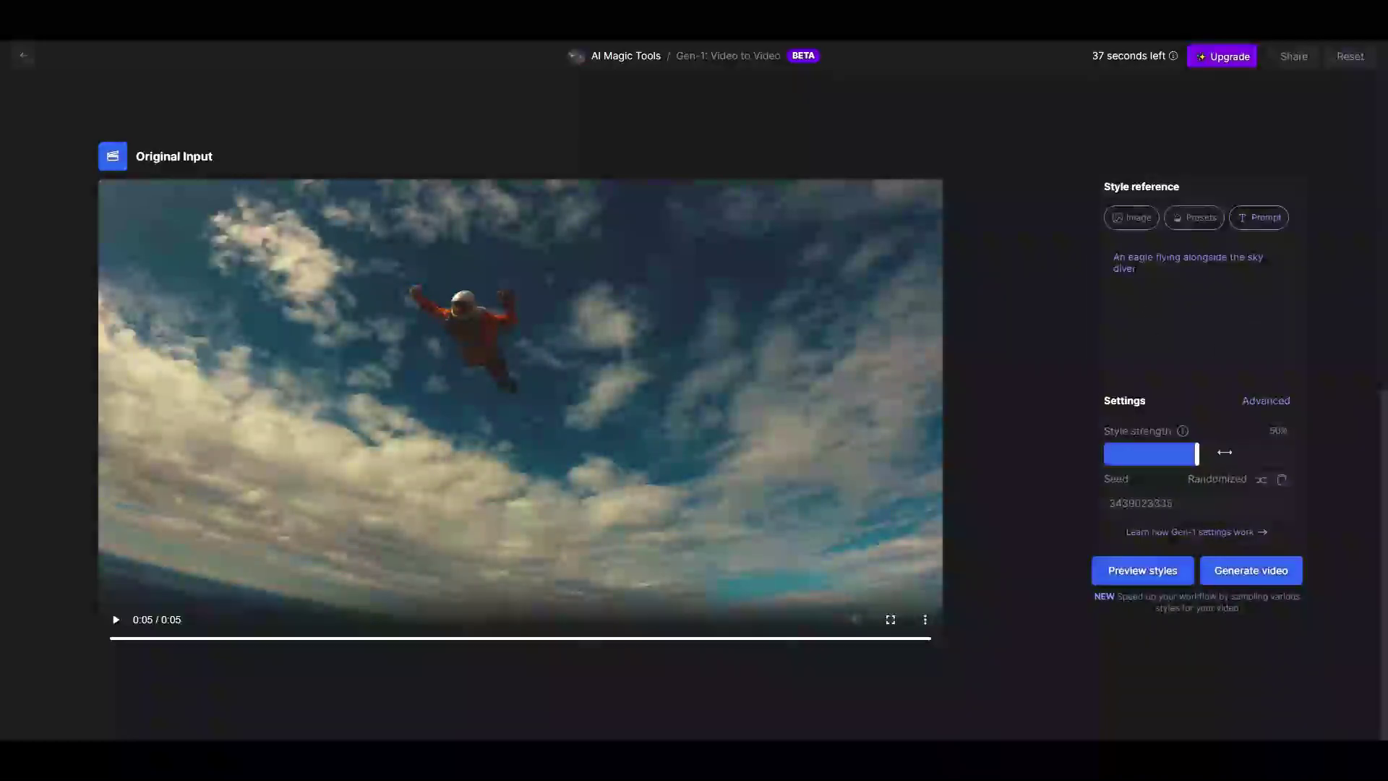
{"action": "left_click_drag", "start_coordinate": [1199, 457], "coordinate": [1292, 459]}
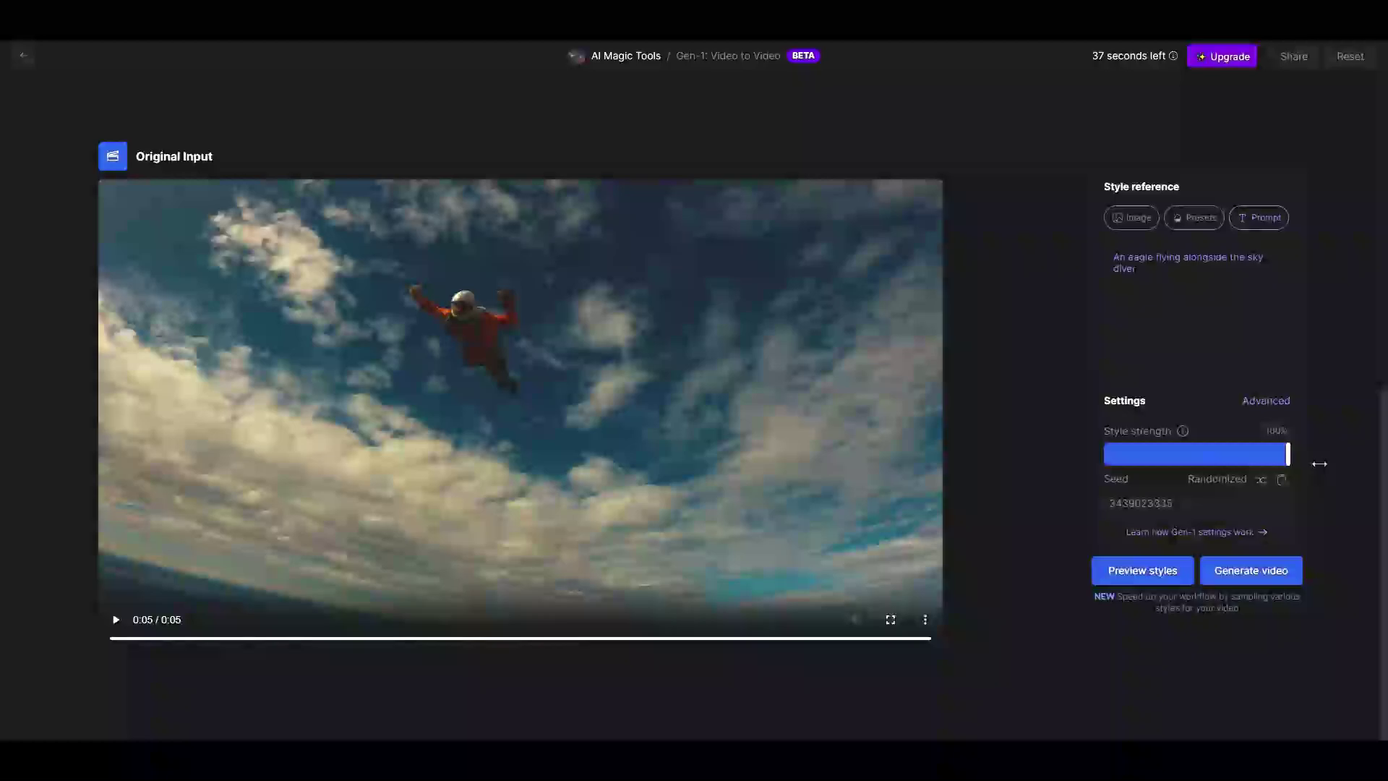
{"action": "left_click_drag", "start_coordinate": [1305, 464], "coordinate": [1198, 456]}
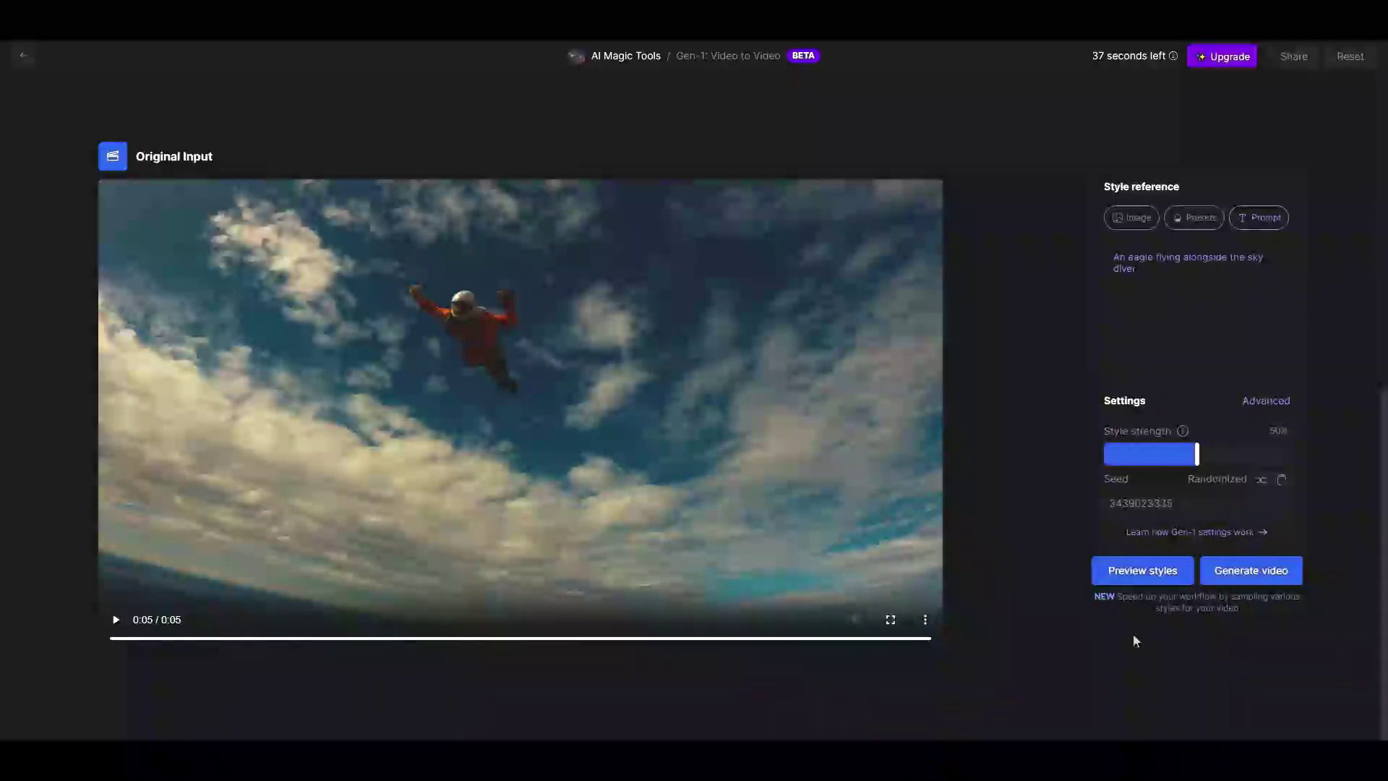
Generate style previews from the eagle prompt and scroll through the four results
{"action": "left_click", "coordinate": [1145, 574]}
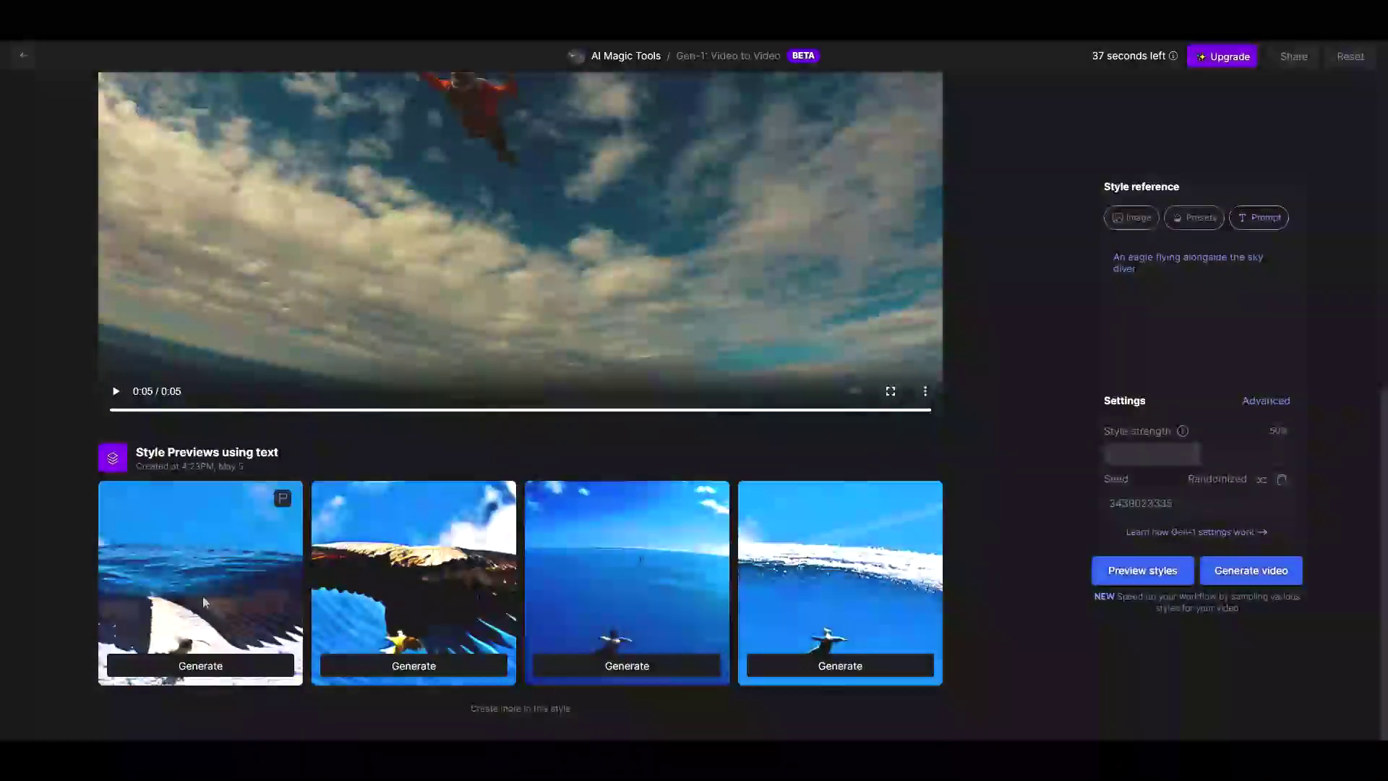
{"action": "mouse_move", "coordinate": [455, 597]}
{"action": "scroll", "coordinate": [1022, 648], "scroll_direction": "up", "scroll_amount": 2}
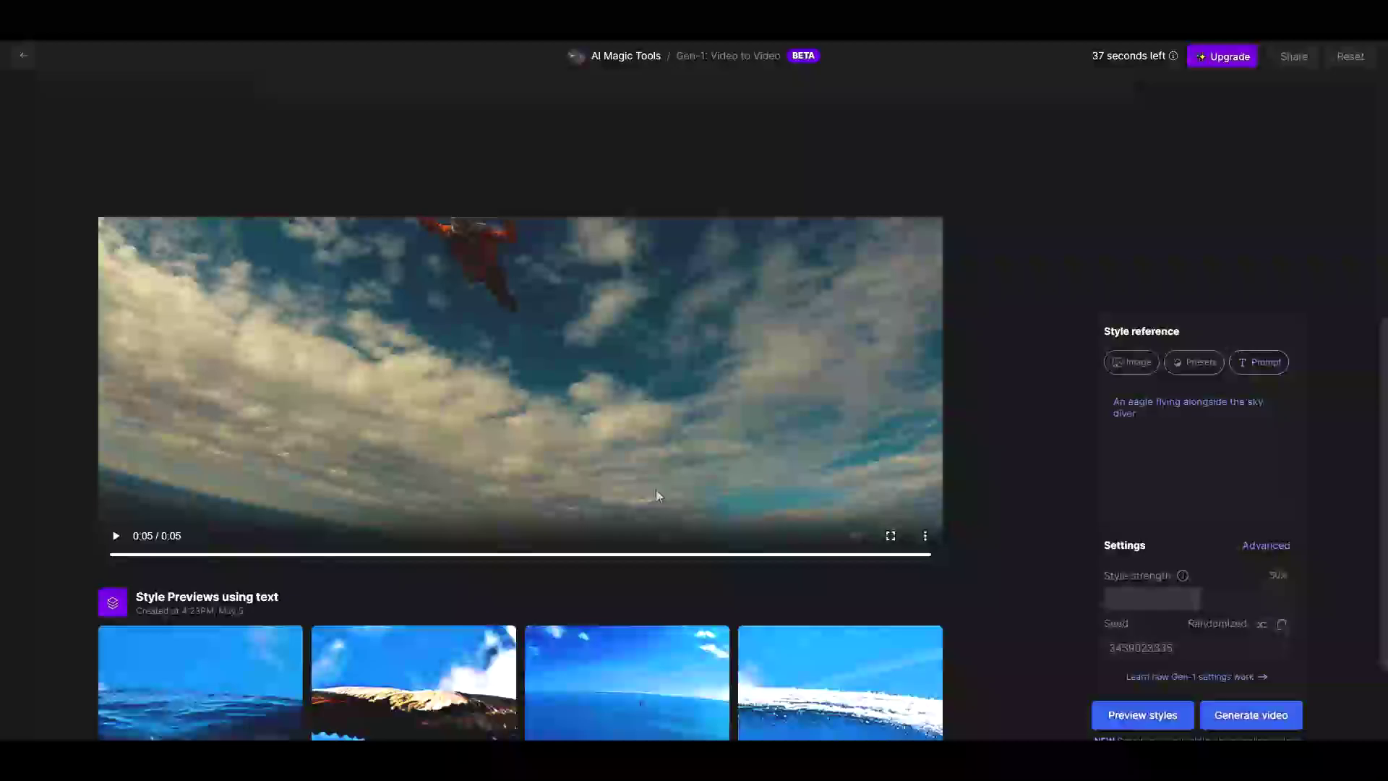
{"action": "scroll", "coordinate": [979, 527], "scroll_direction": "down", "scroll_amount": 2}
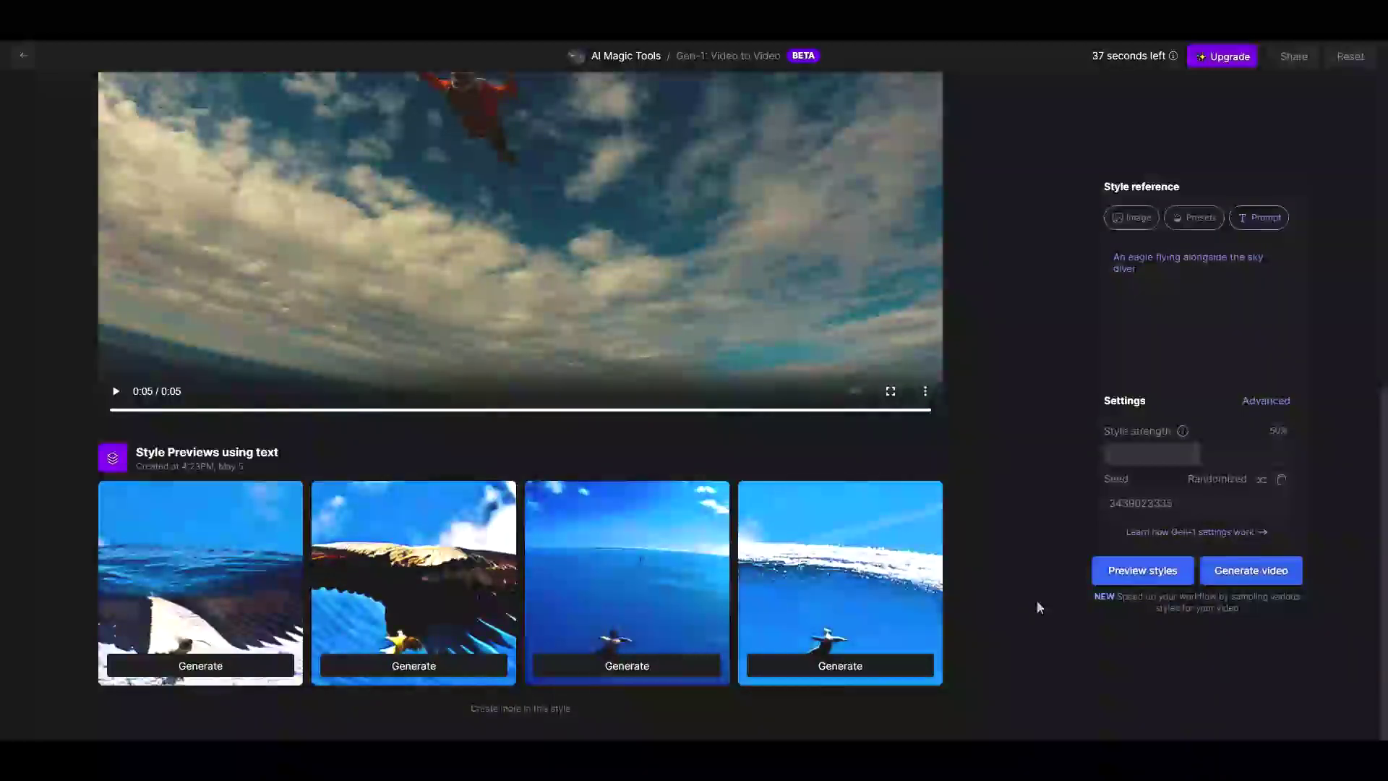
{"action": "scroll", "coordinate": [1042, 623], "scroll_direction": "up", "scroll_amount": 3}
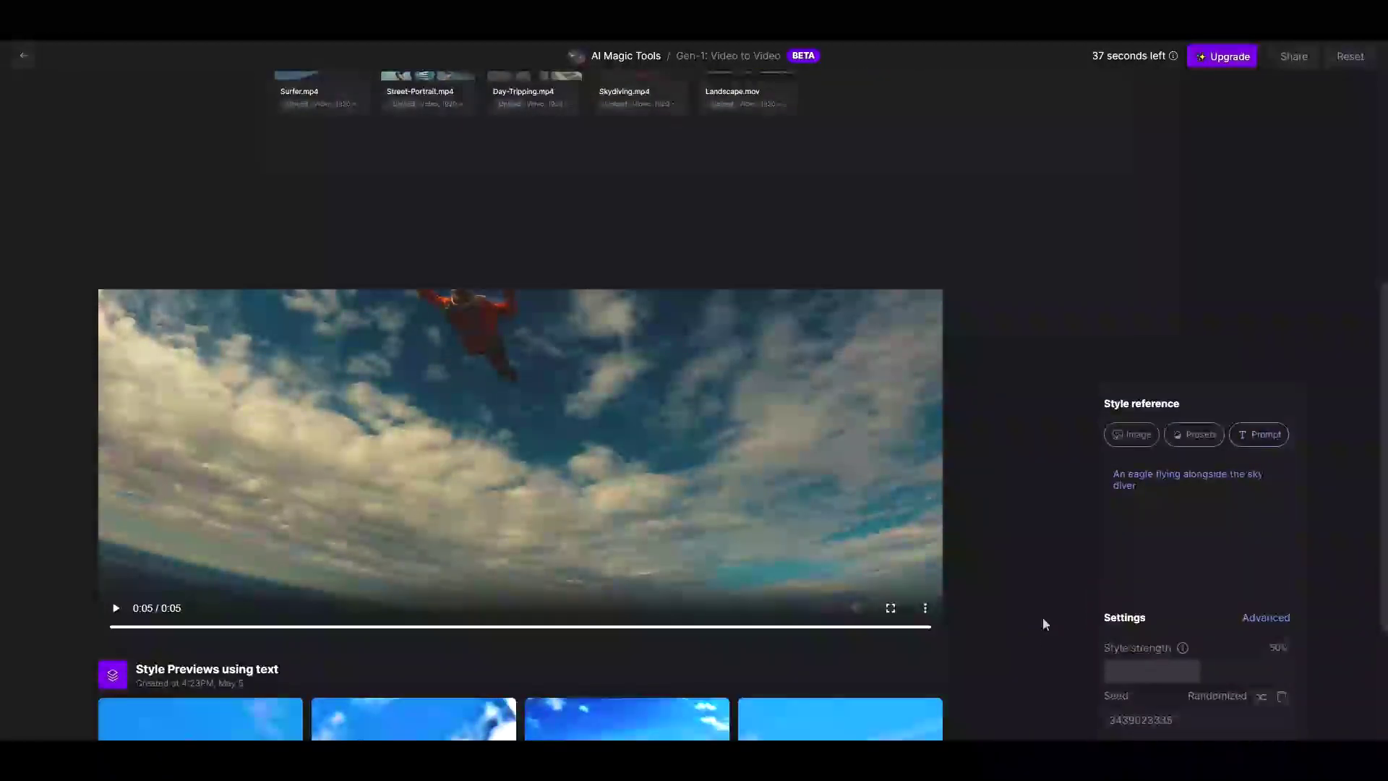
{"action": "scroll", "coordinate": [1042, 623], "scroll_direction": "down", "scroll_amount": 1}
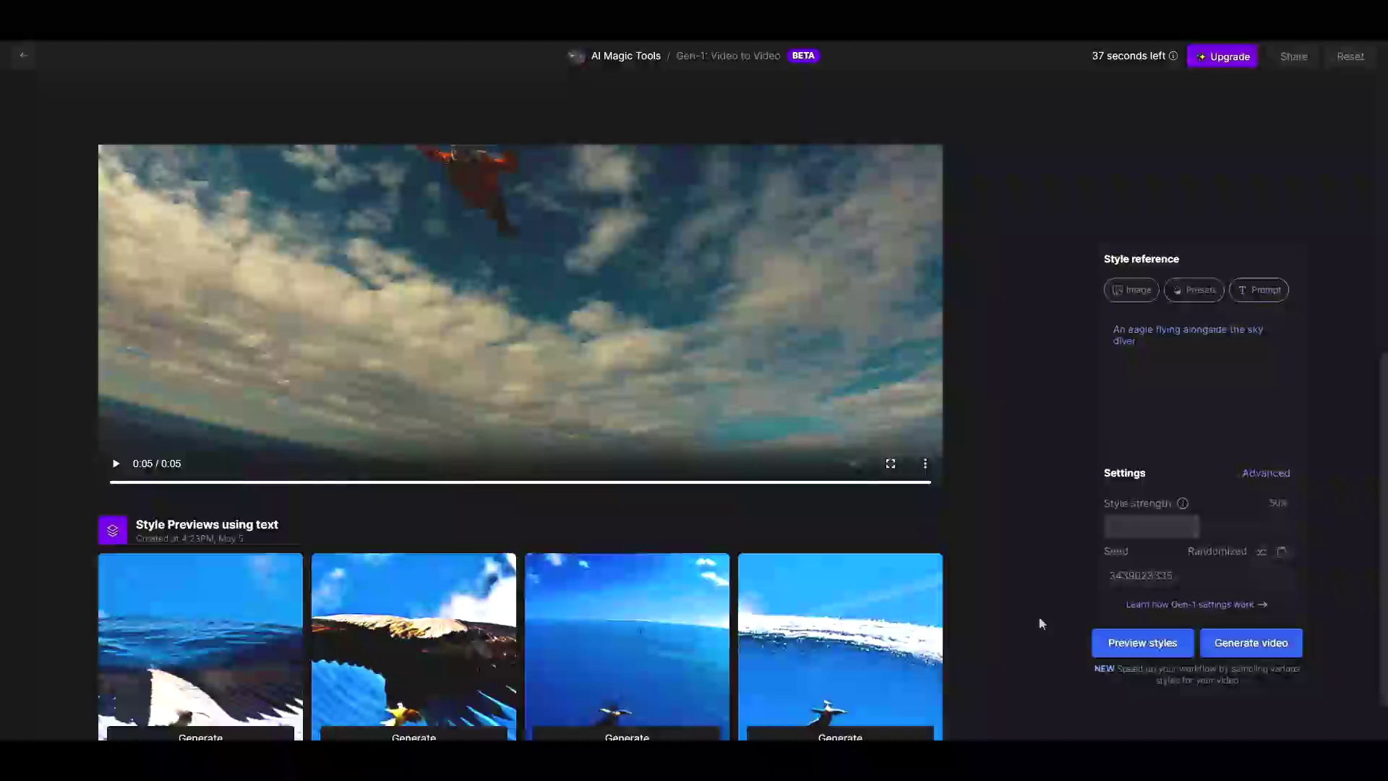
Generate the 4-second Gen-1 eagle-alongside-skydiver video and wait for it to render
{"action": "left_click", "coordinate": [1278, 650]}
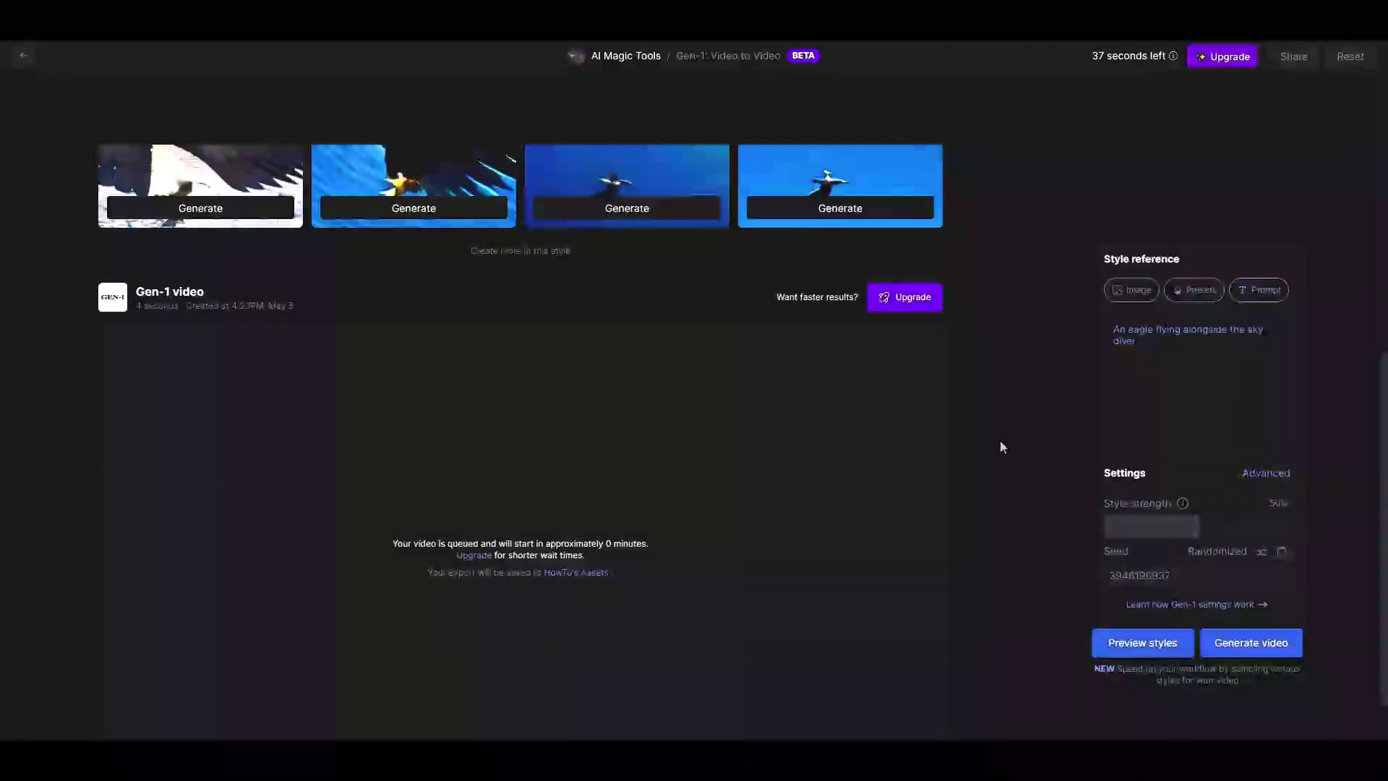
{"action": "scroll", "coordinate": [998, 517], "scroll_direction": "down", "scroll_amount": 1}
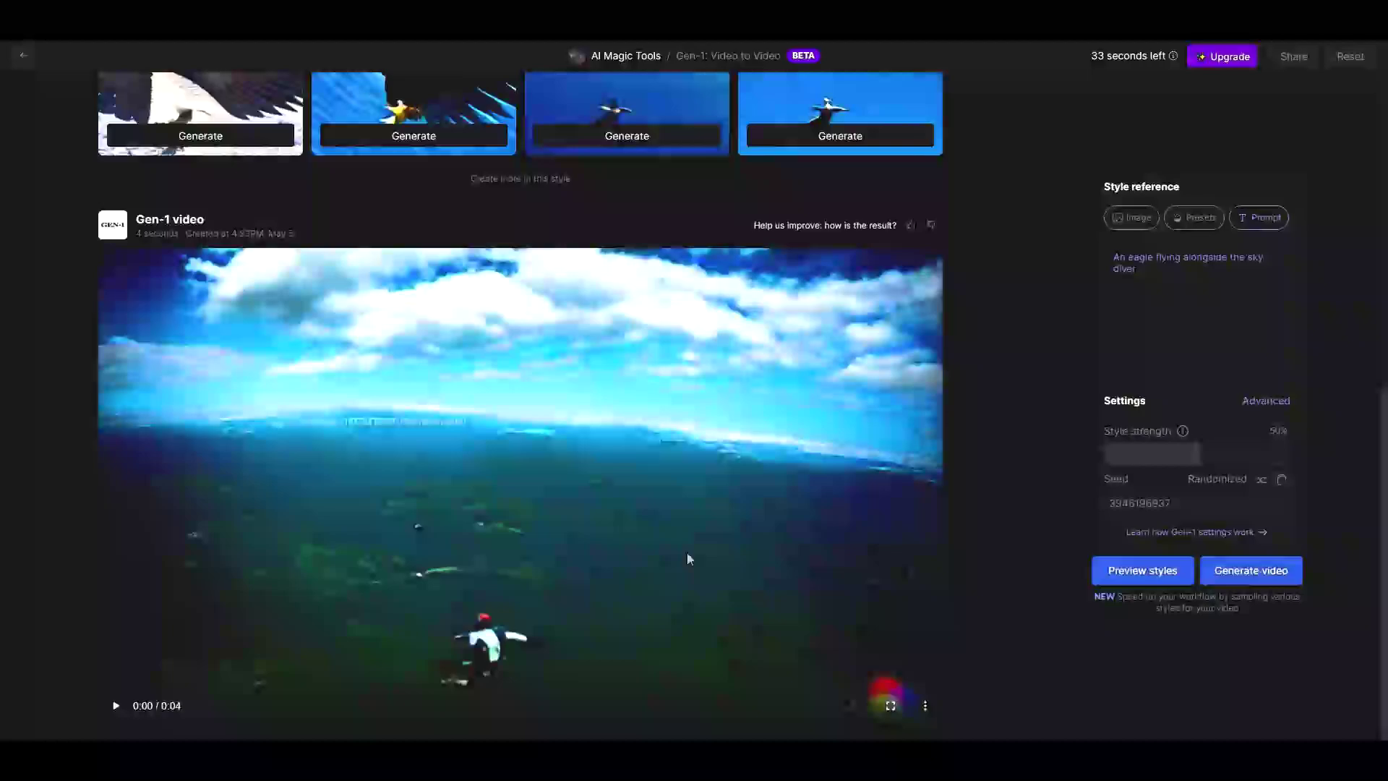
{"action": "left_click", "coordinate": [118, 711]}
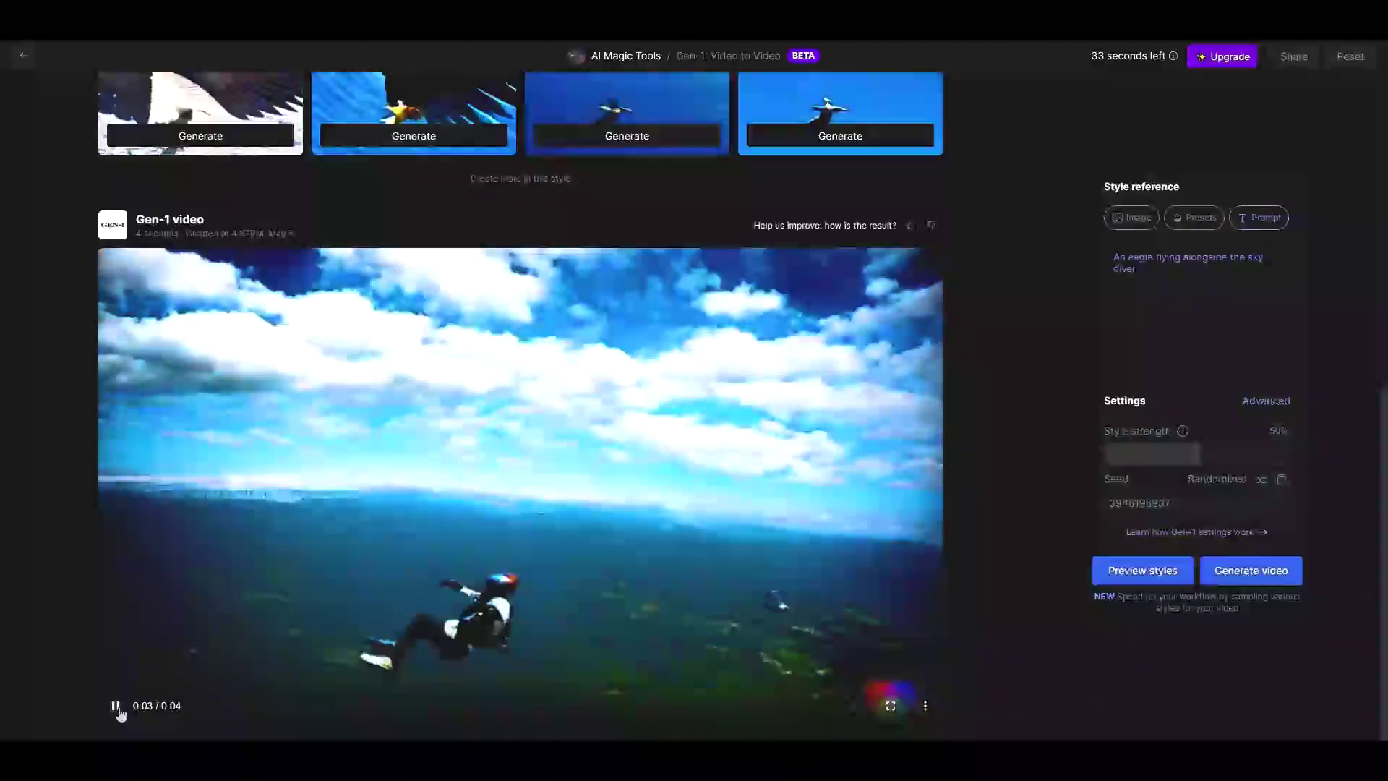
{"action": "left_click", "coordinate": [118, 712]}
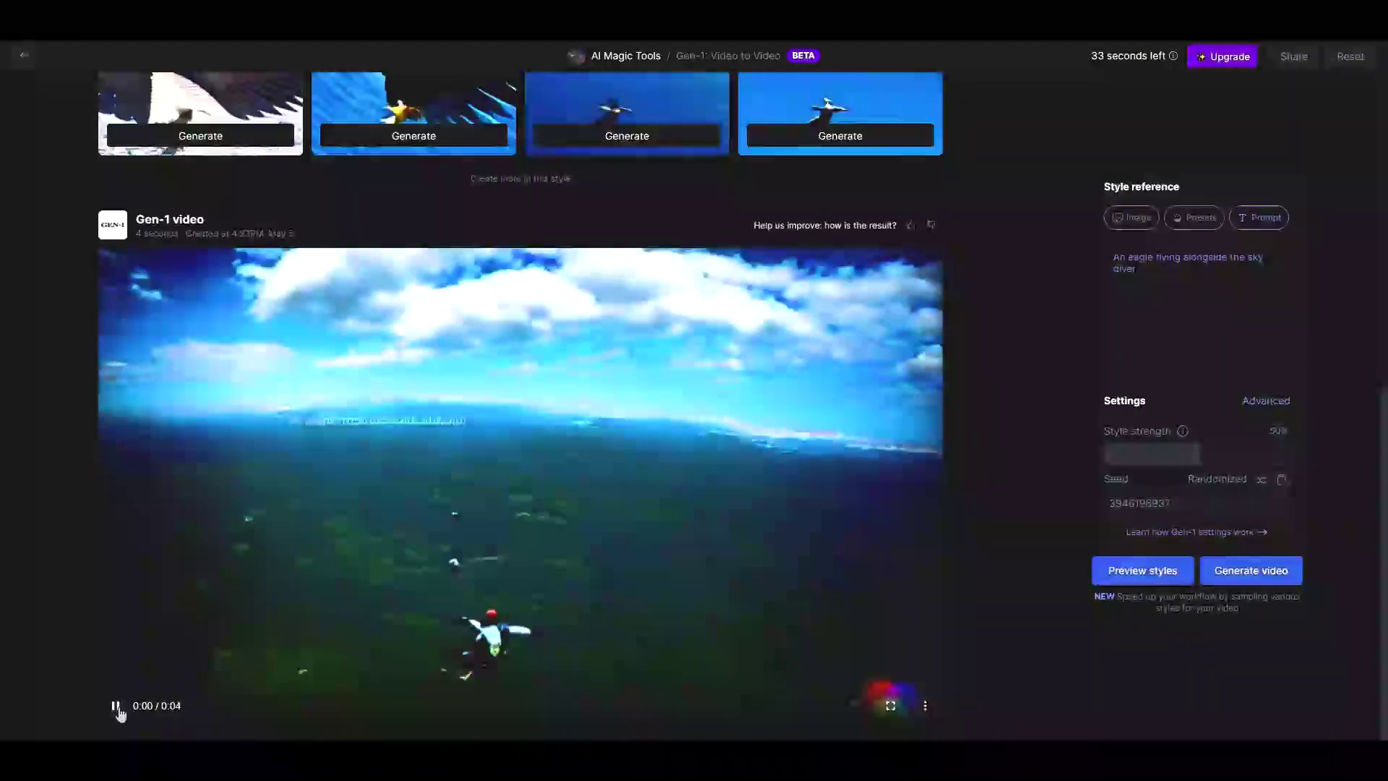
{"action": "left_click", "coordinate": [116, 707]}
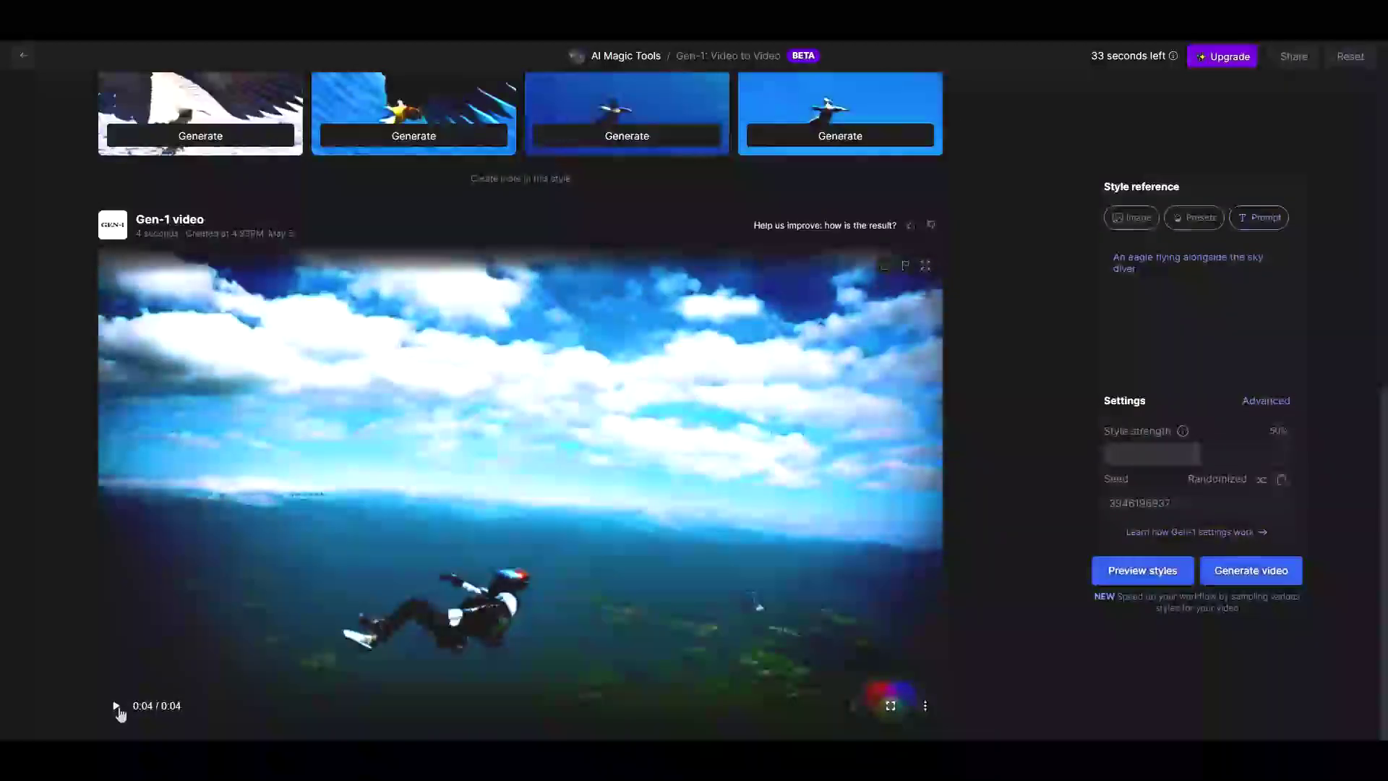
{"action": "left_click", "coordinate": [117, 707]}
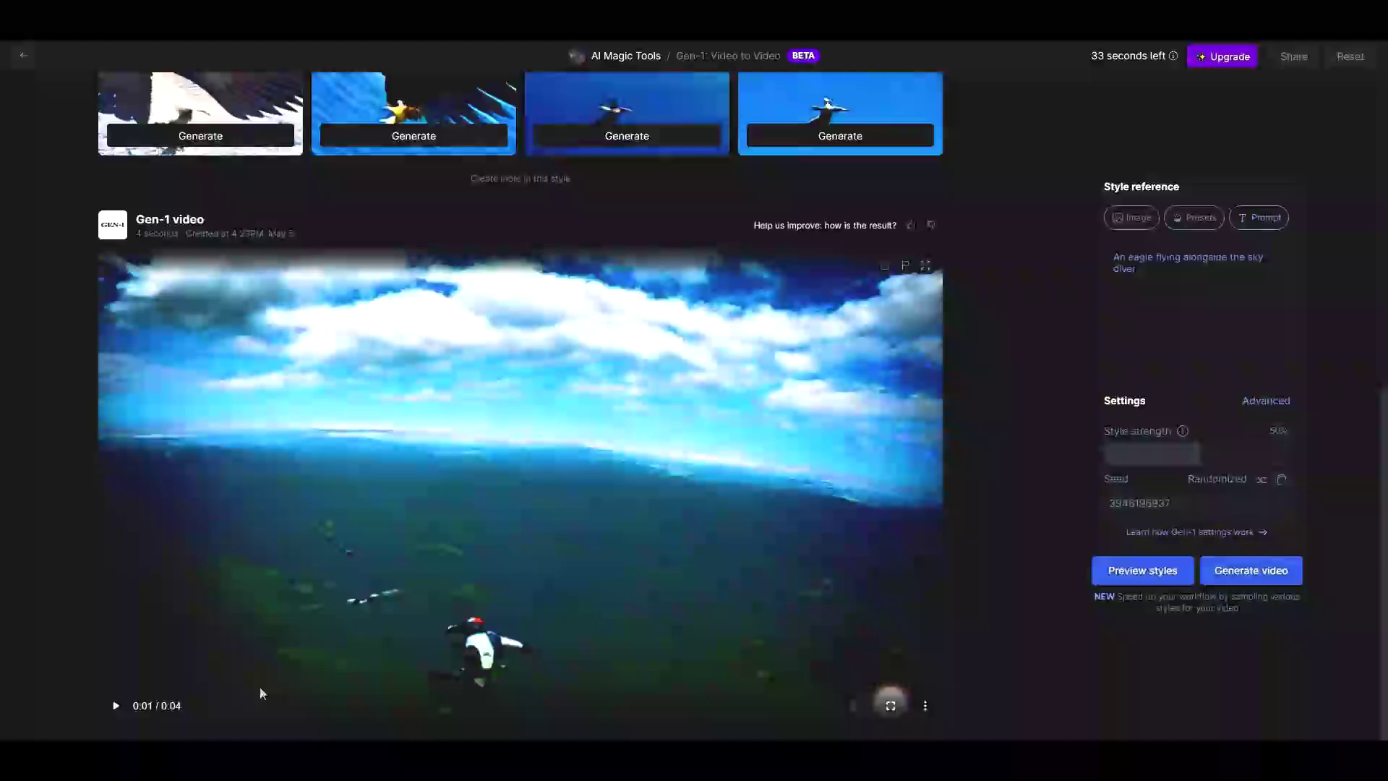
{"action": "left_click", "coordinate": [114, 710]}
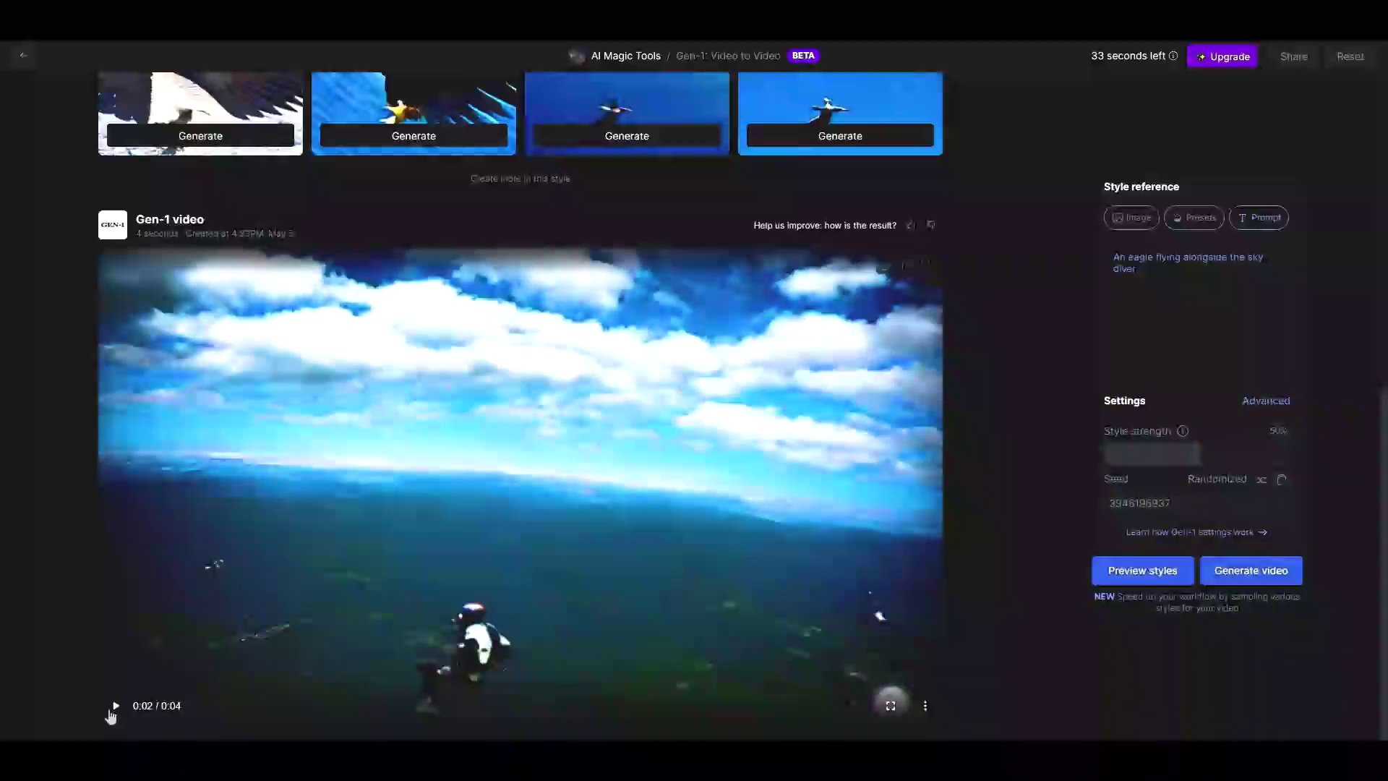
{"action": "left_click", "coordinate": [110, 713]}
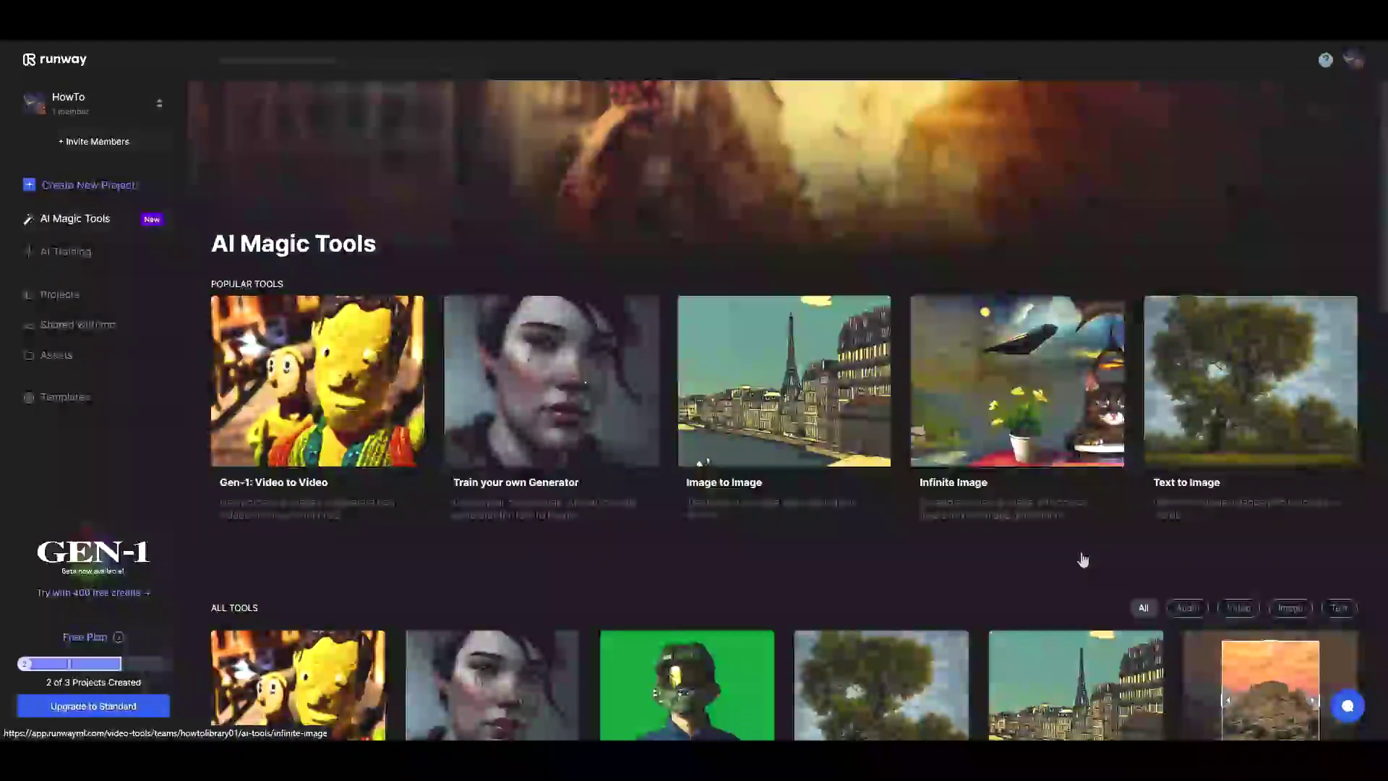
Browse the AI Magic Tools grid, including Remove Background, Text to Image and Expand Image
{"action": "scroll", "coordinate": [1081, 561], "scroll_direction": "down", "scroll_amount": 2}
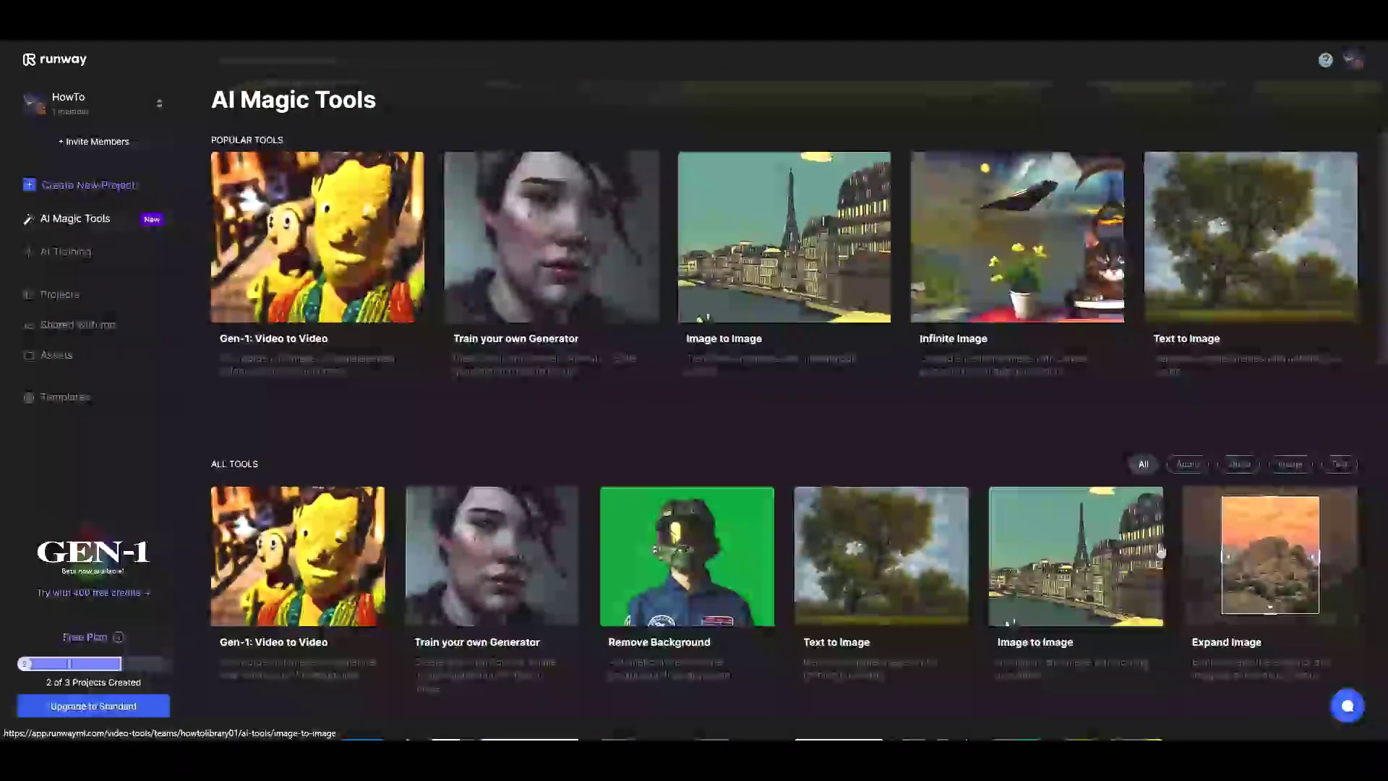
{"action": "scroll", "coordinate": [1160, 551], "scroll_direction": "up", "scroll_amount": 2}
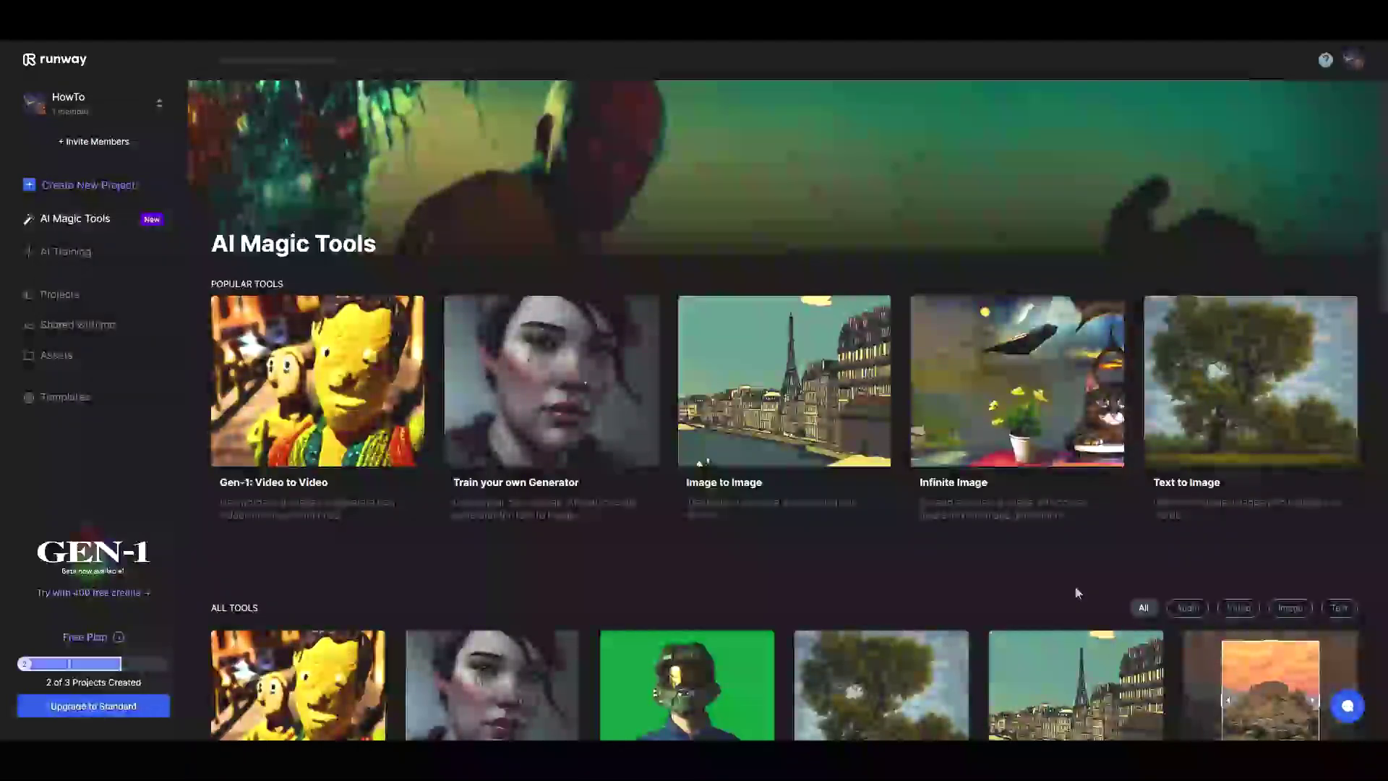
{"action": "scroll", "coordinate": [1077, 592], "scroll_direction": "down", "scroll_amount": 4}
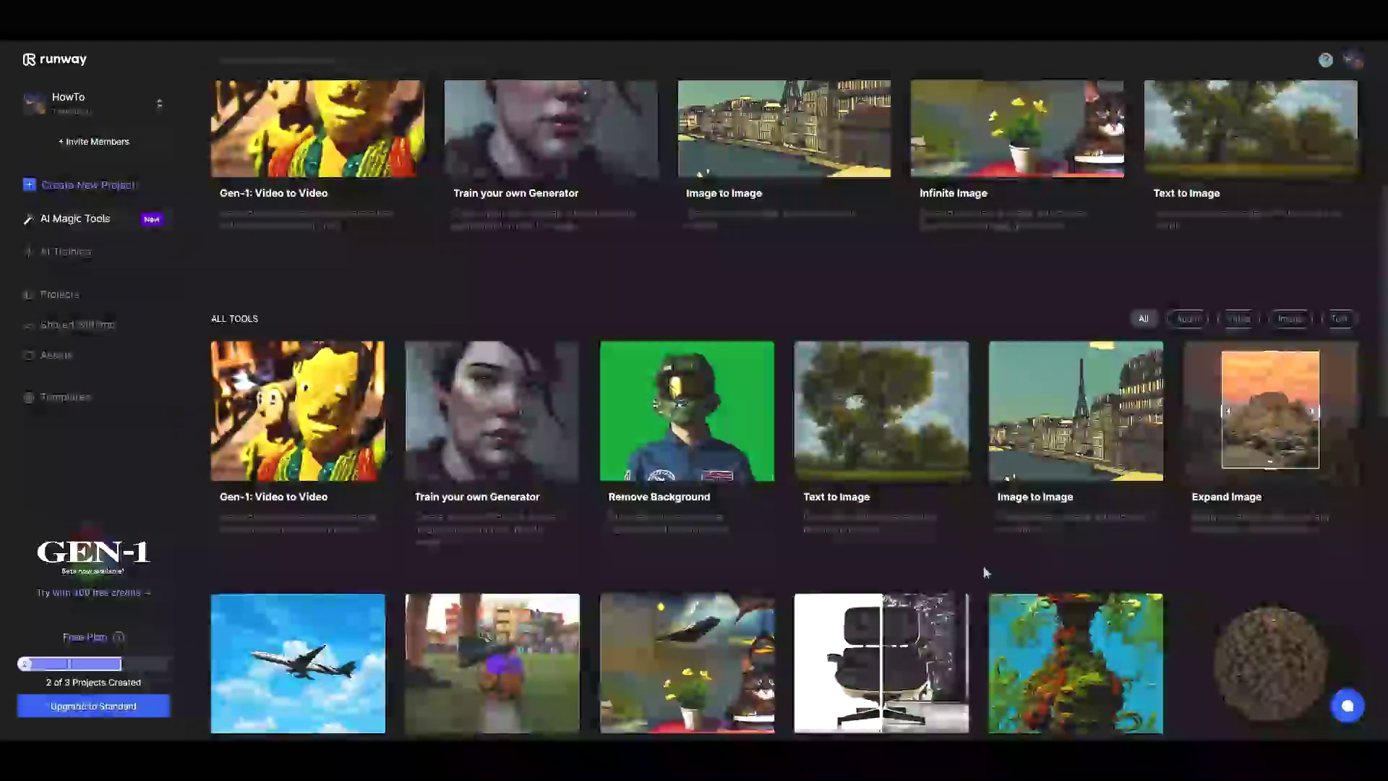